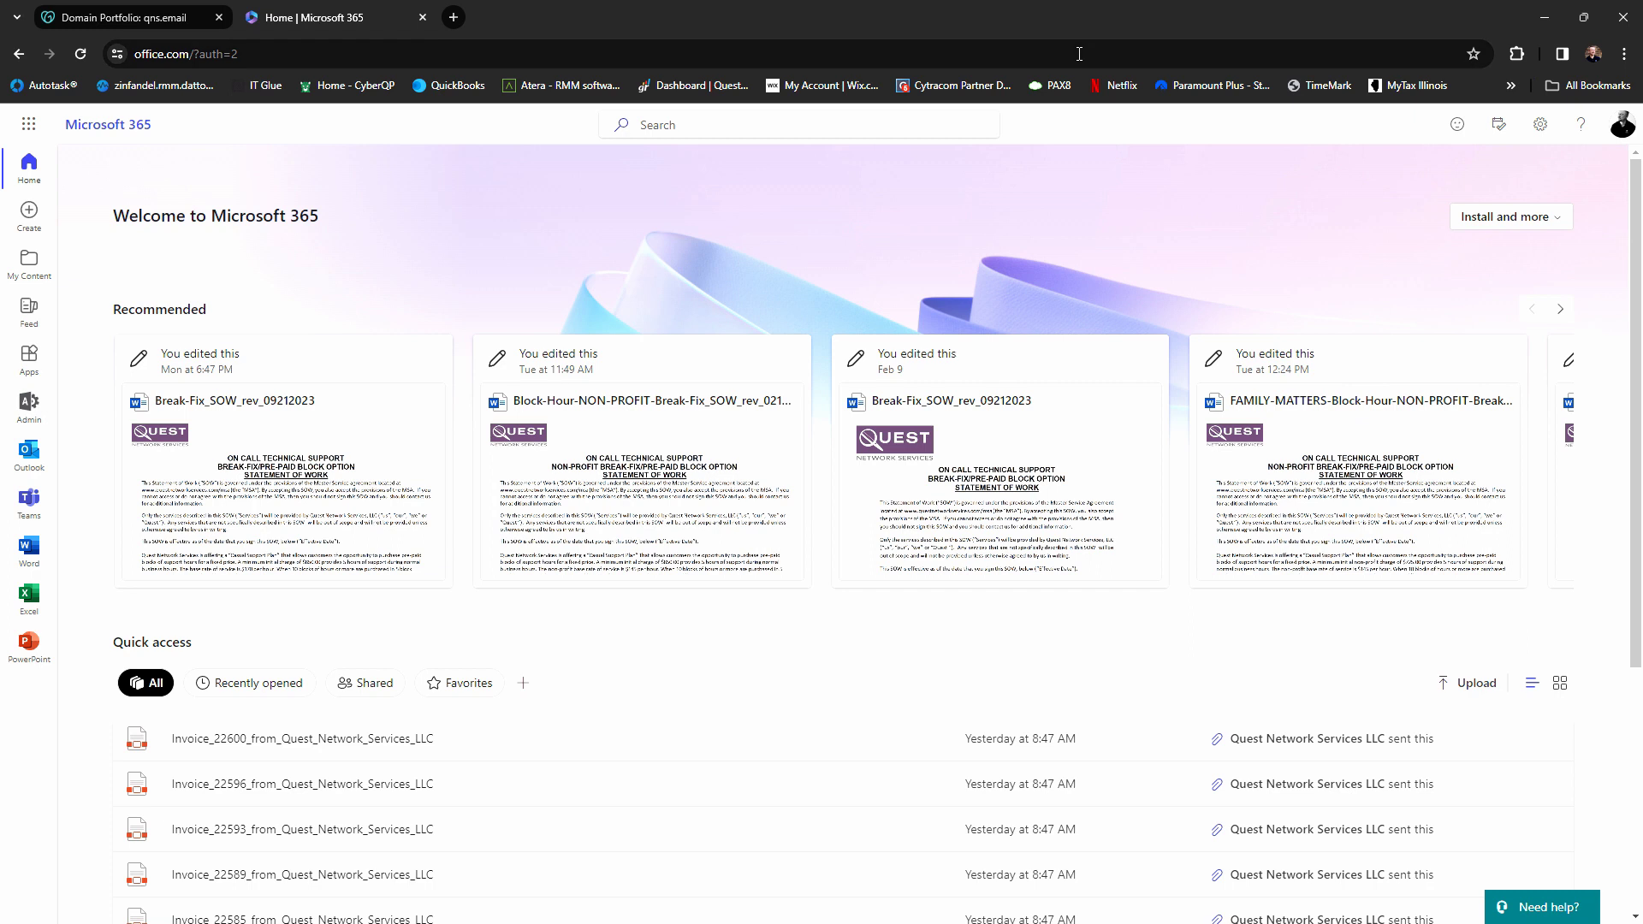
# Open the admin center from the app rail and expand all navigation sections, including Settings
pyautogui.click(30, 409)
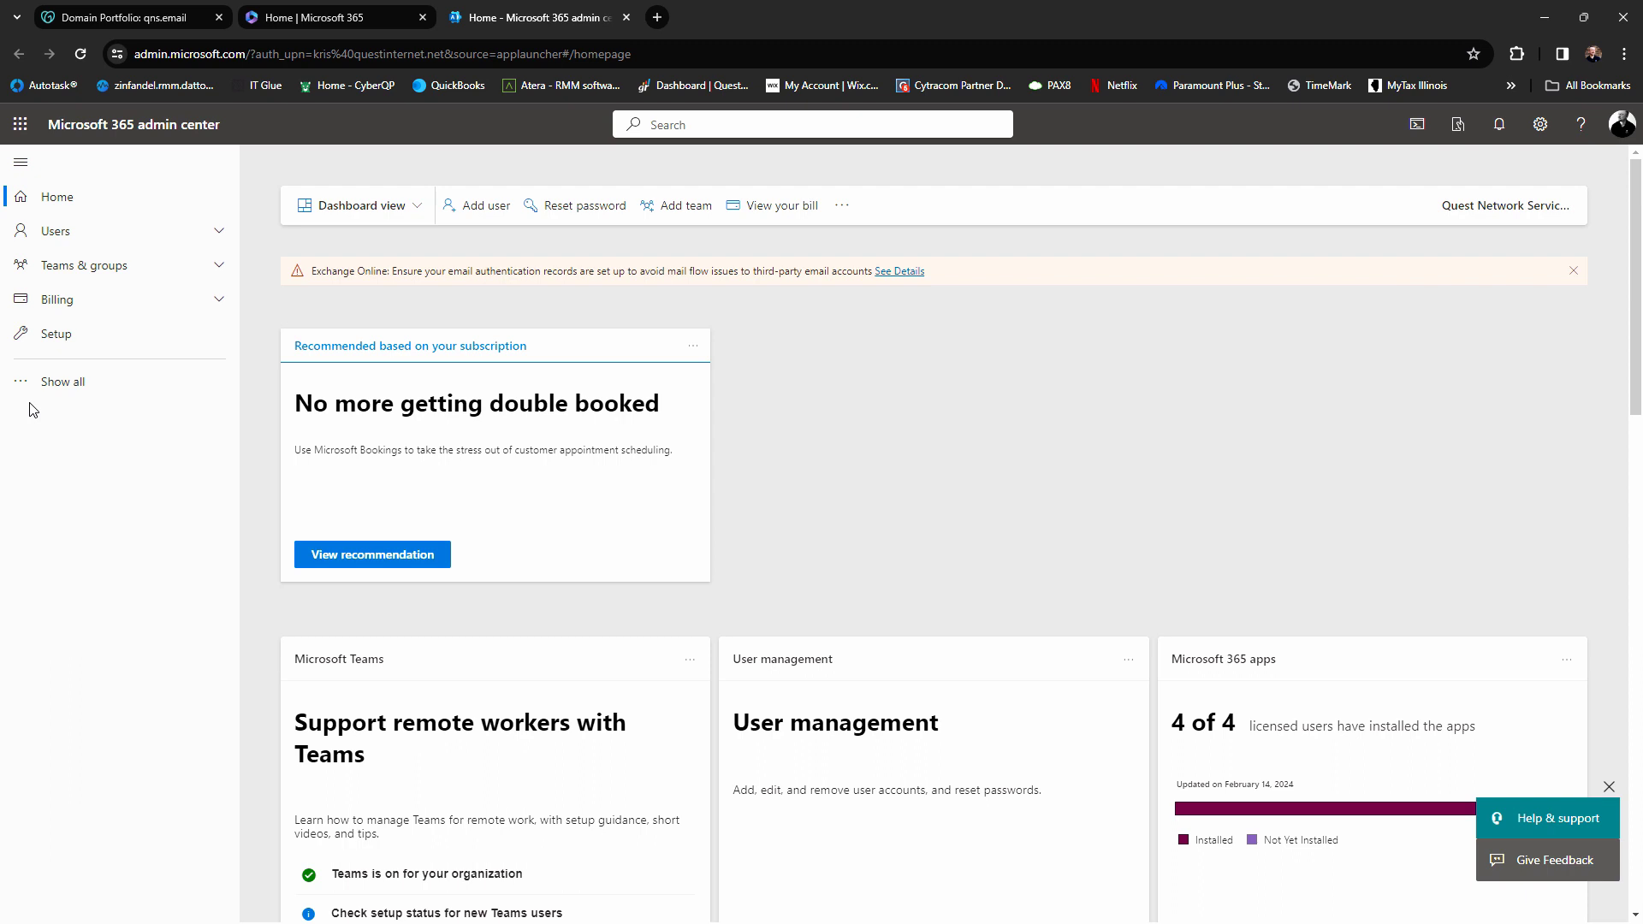
pyautogui.click(79, 384)
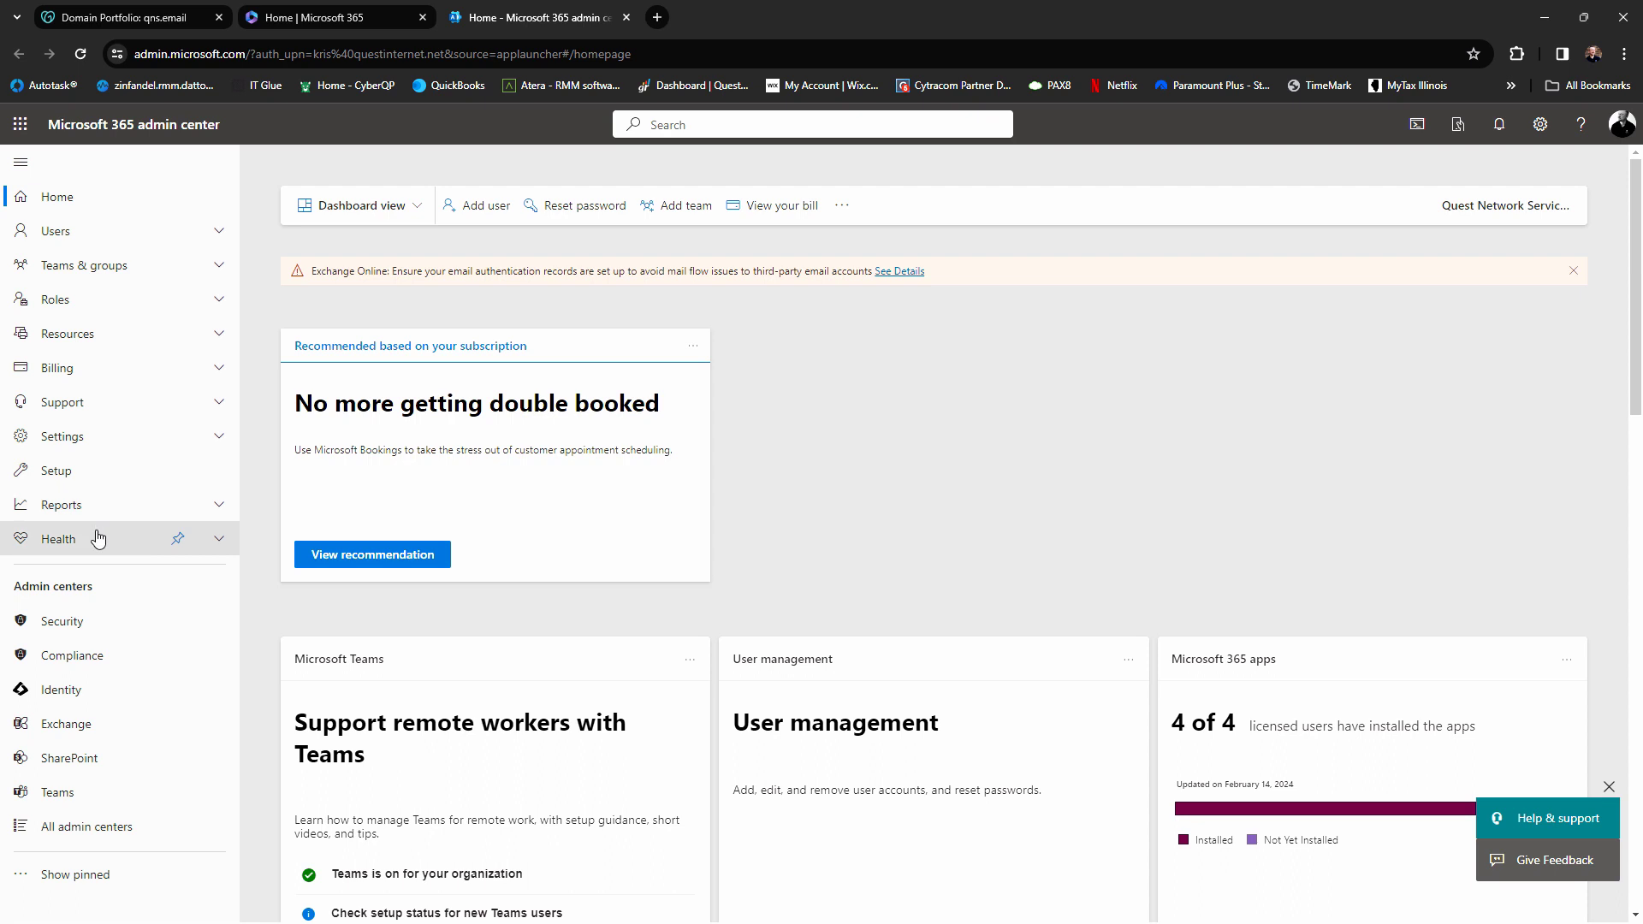
pyautogui.click(72, 443)
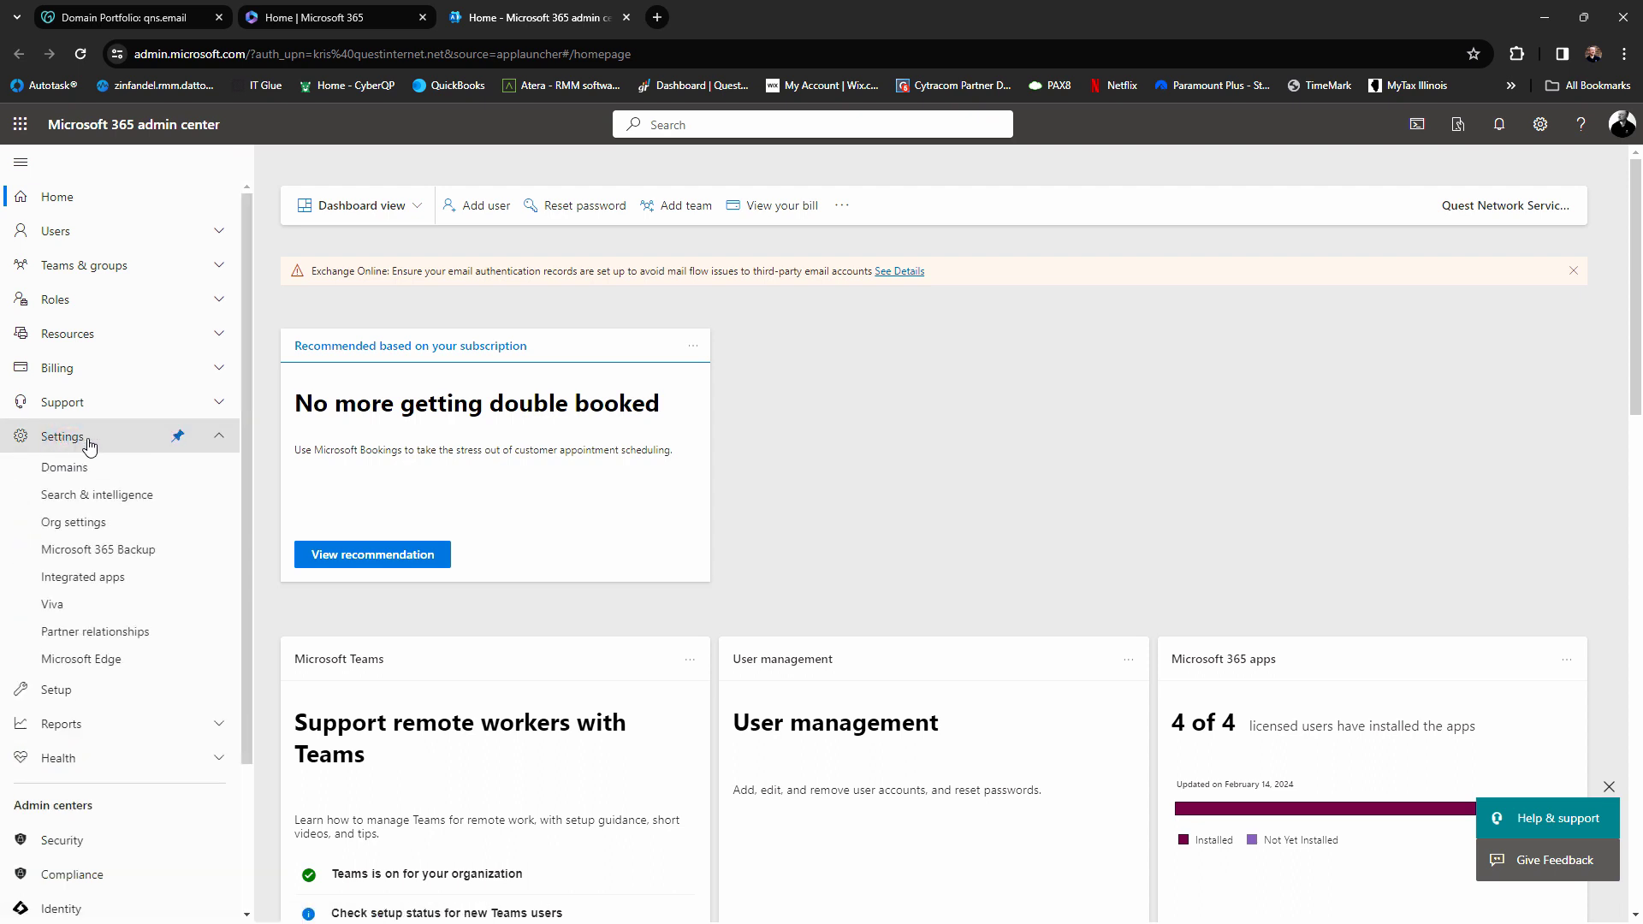
# Open Settings > Domains, glance at the qns.email records in GoDaddy, then return to the five Healthy domains
pyautogui.click(73, 477)
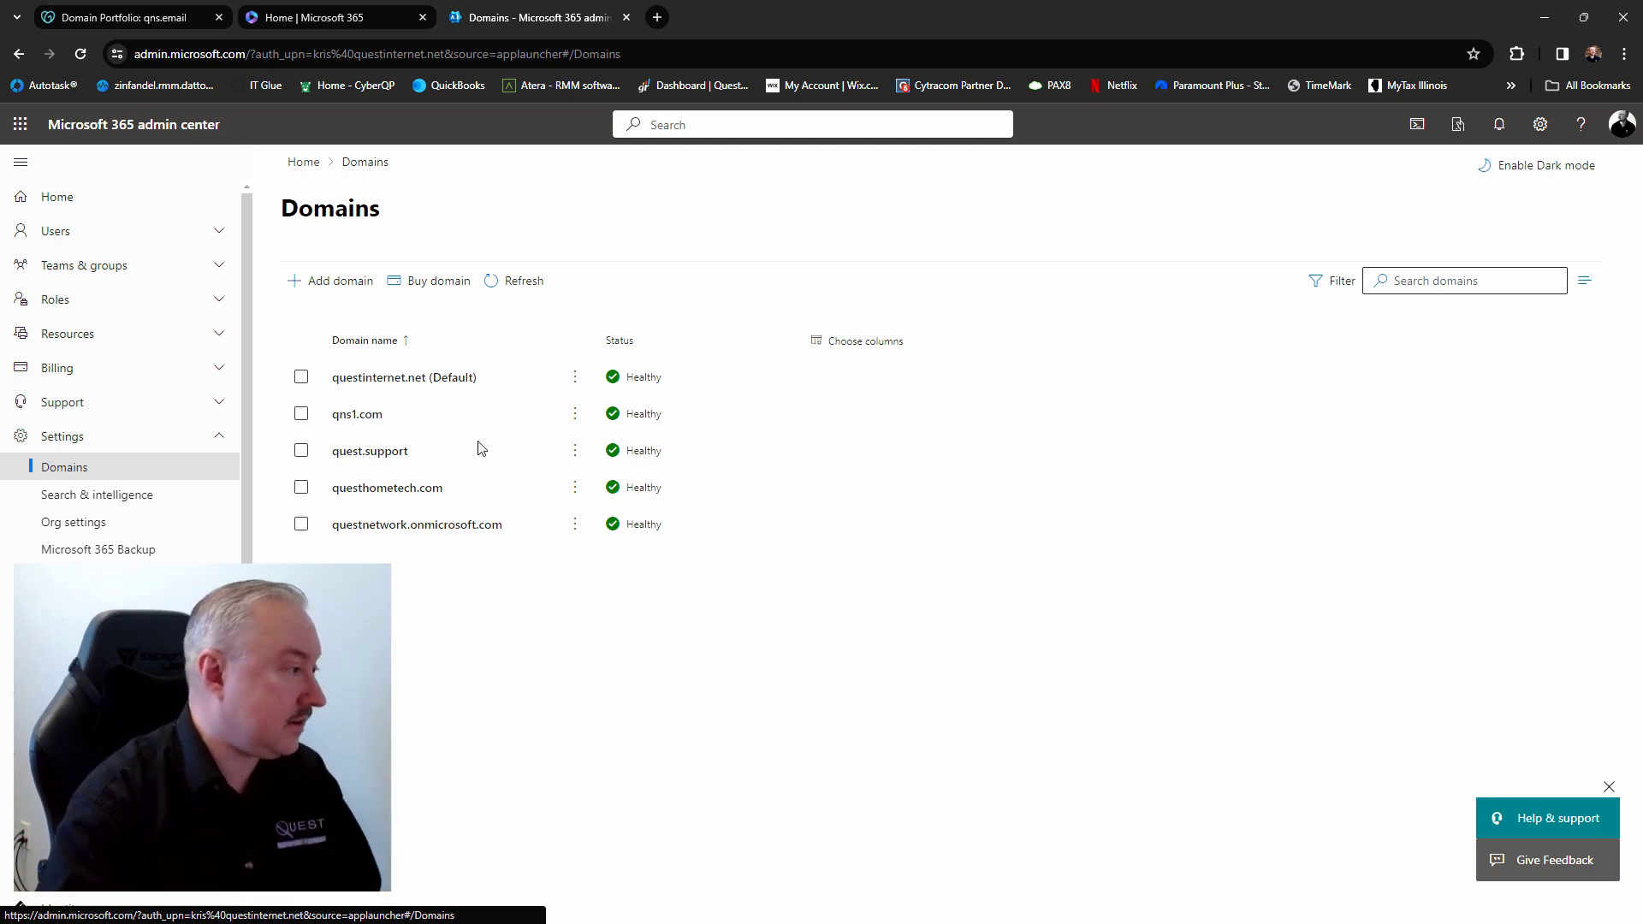
pyautogui.click(137, 20)
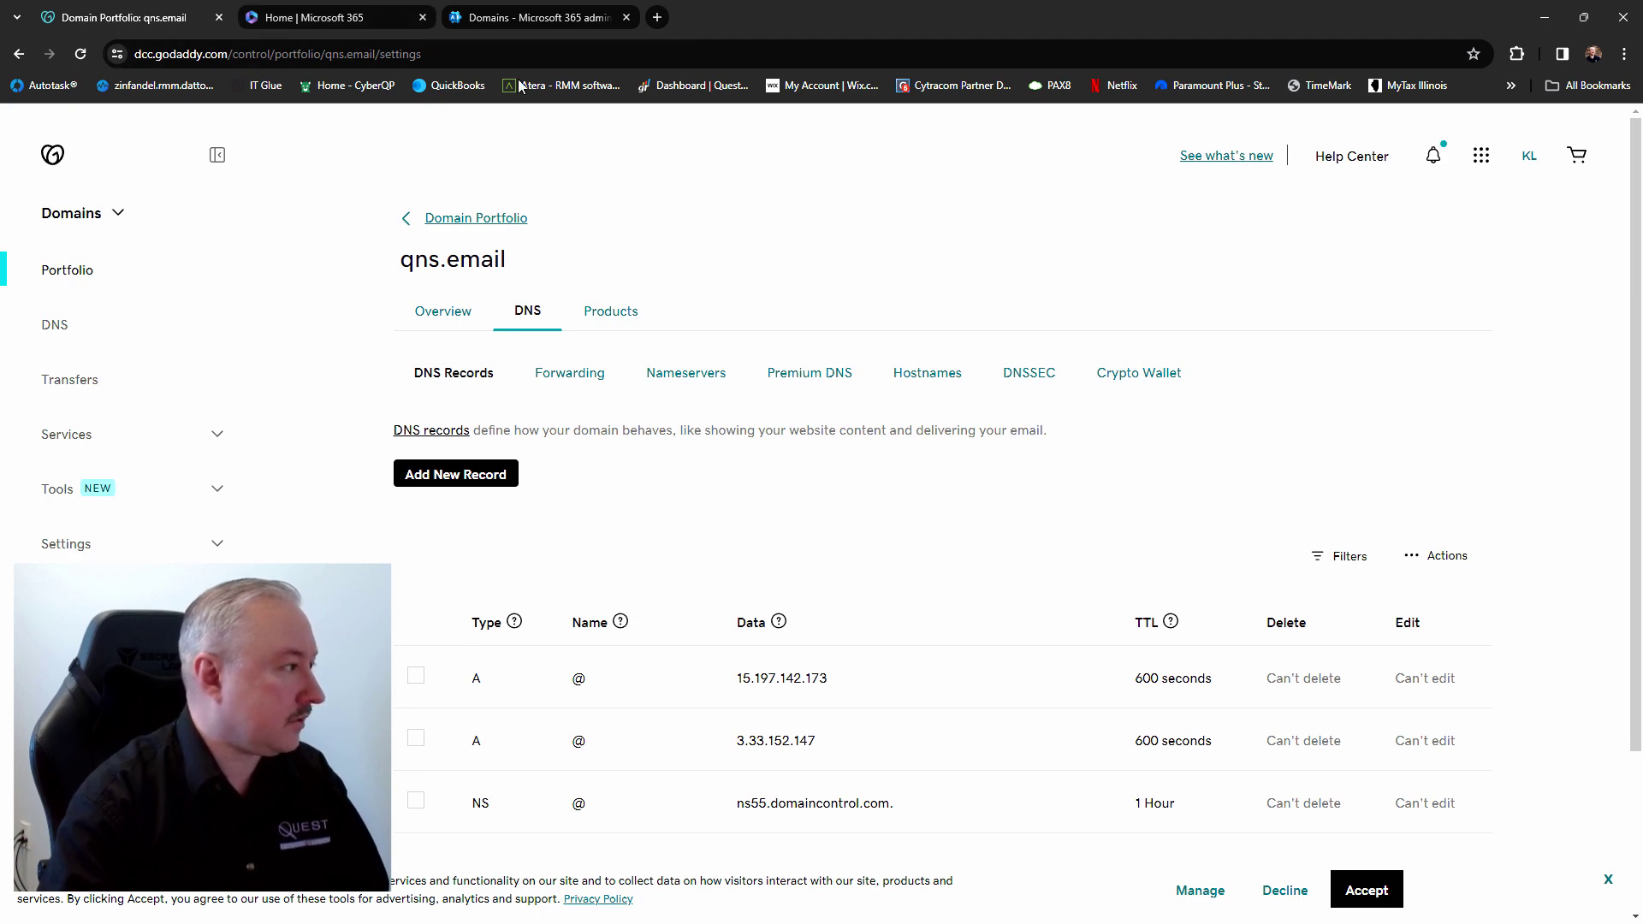
pyautogui.click(351, 18)
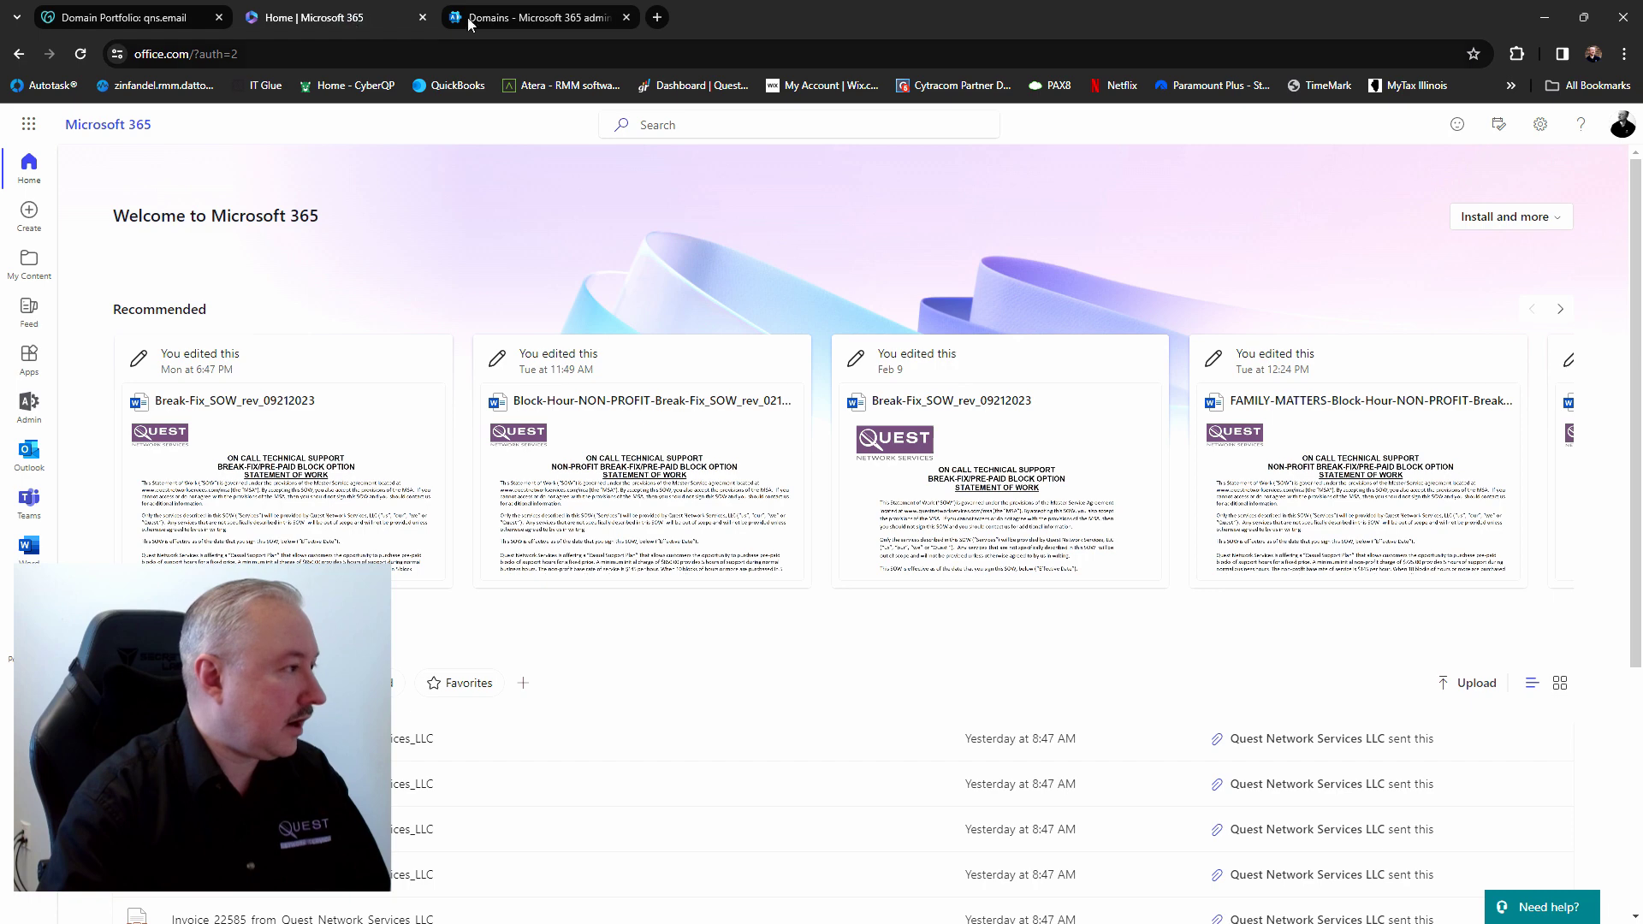
pyautogui.click(552, 18)
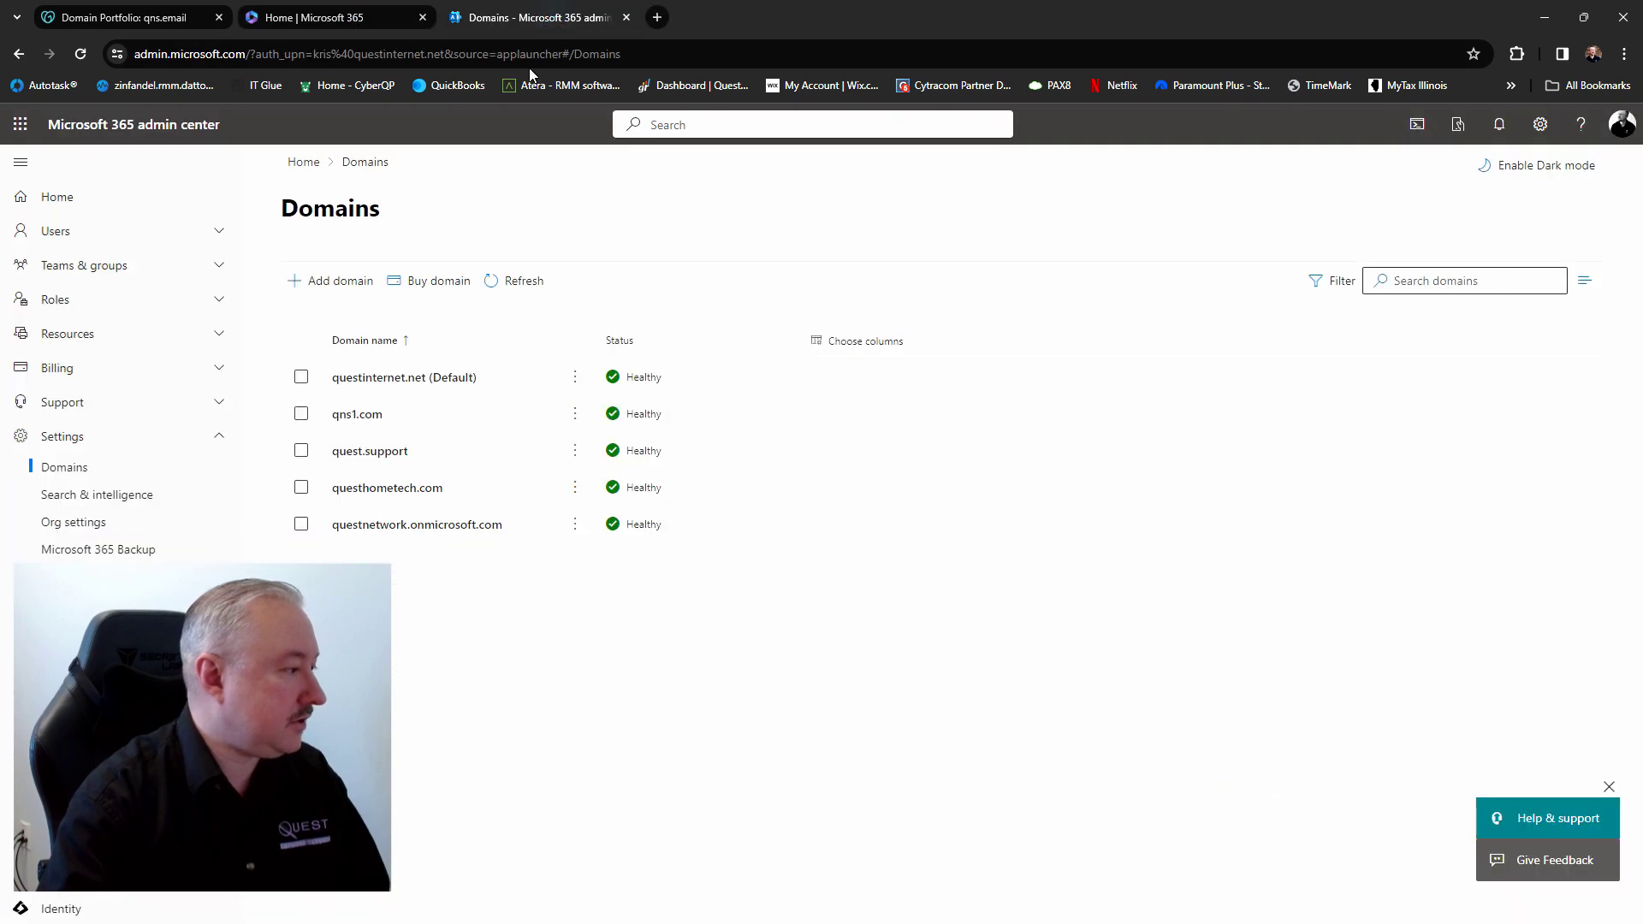
# Add the domain 'qns.email' in the Add domain wizard and continue to ownership verification
pyautogui.click(336, 284)
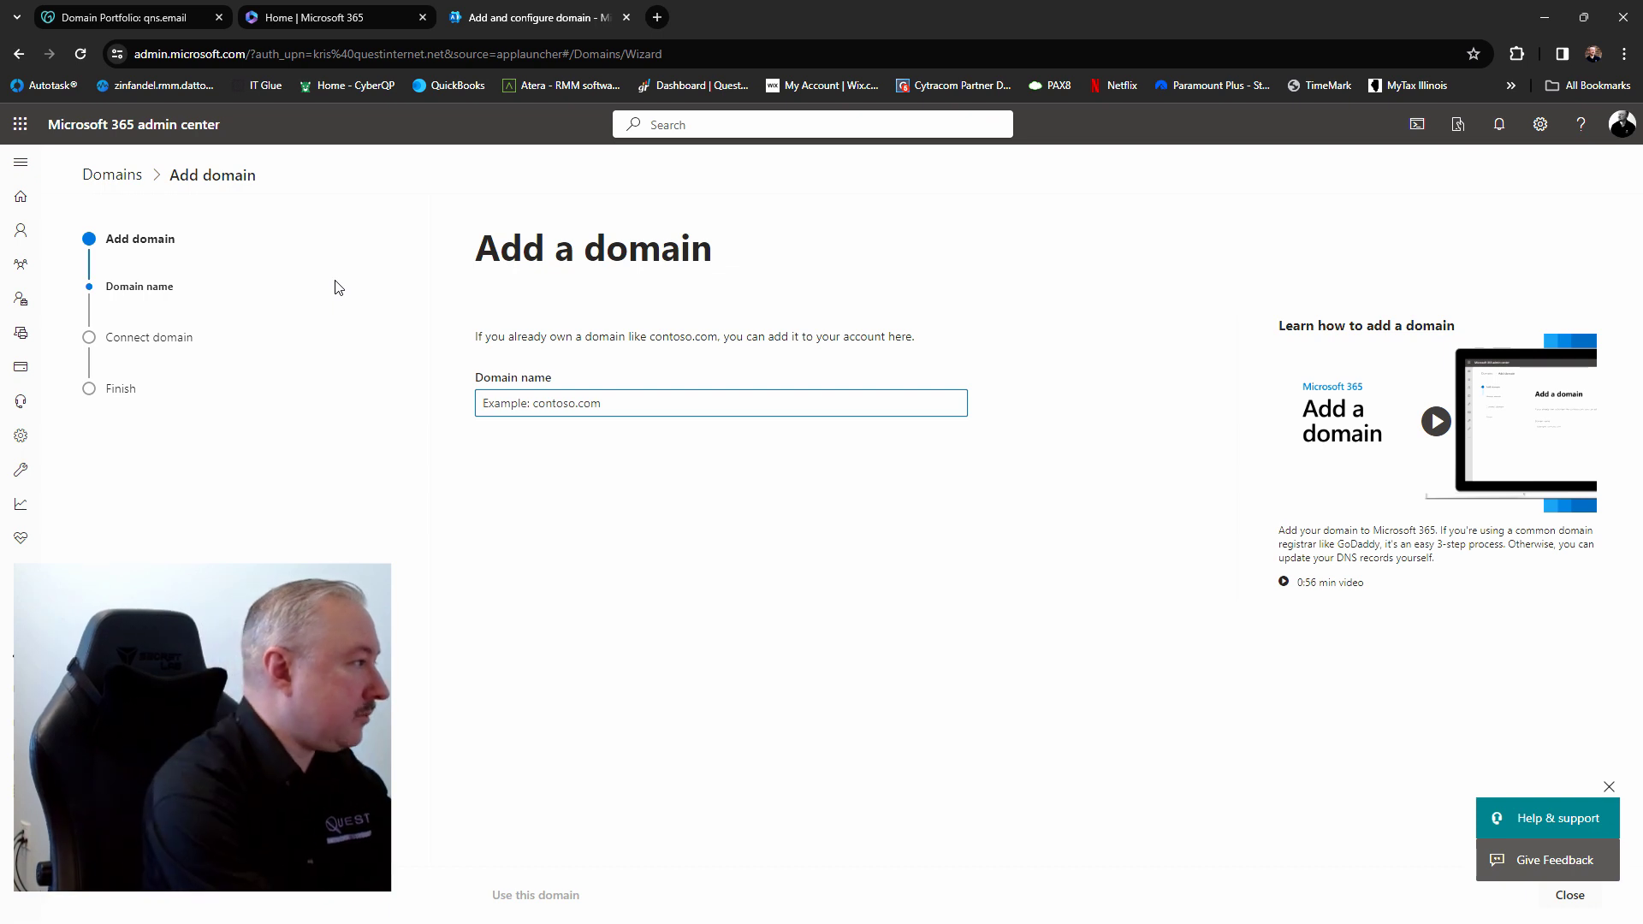
pyautogui.write('qn')
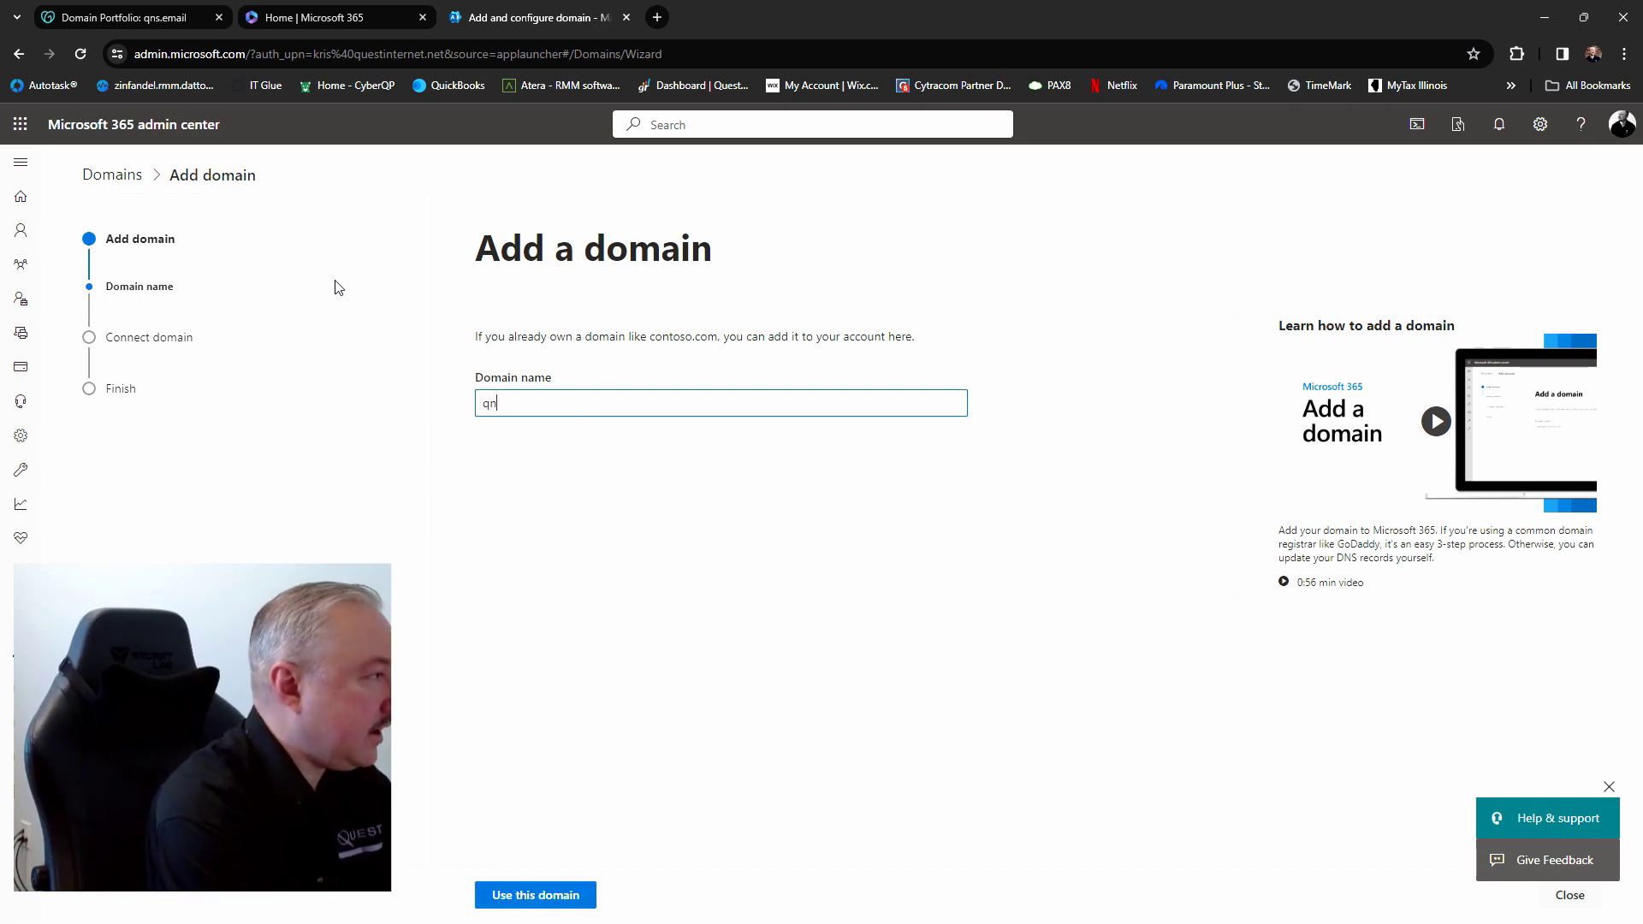
pyautogui.write('s.email')
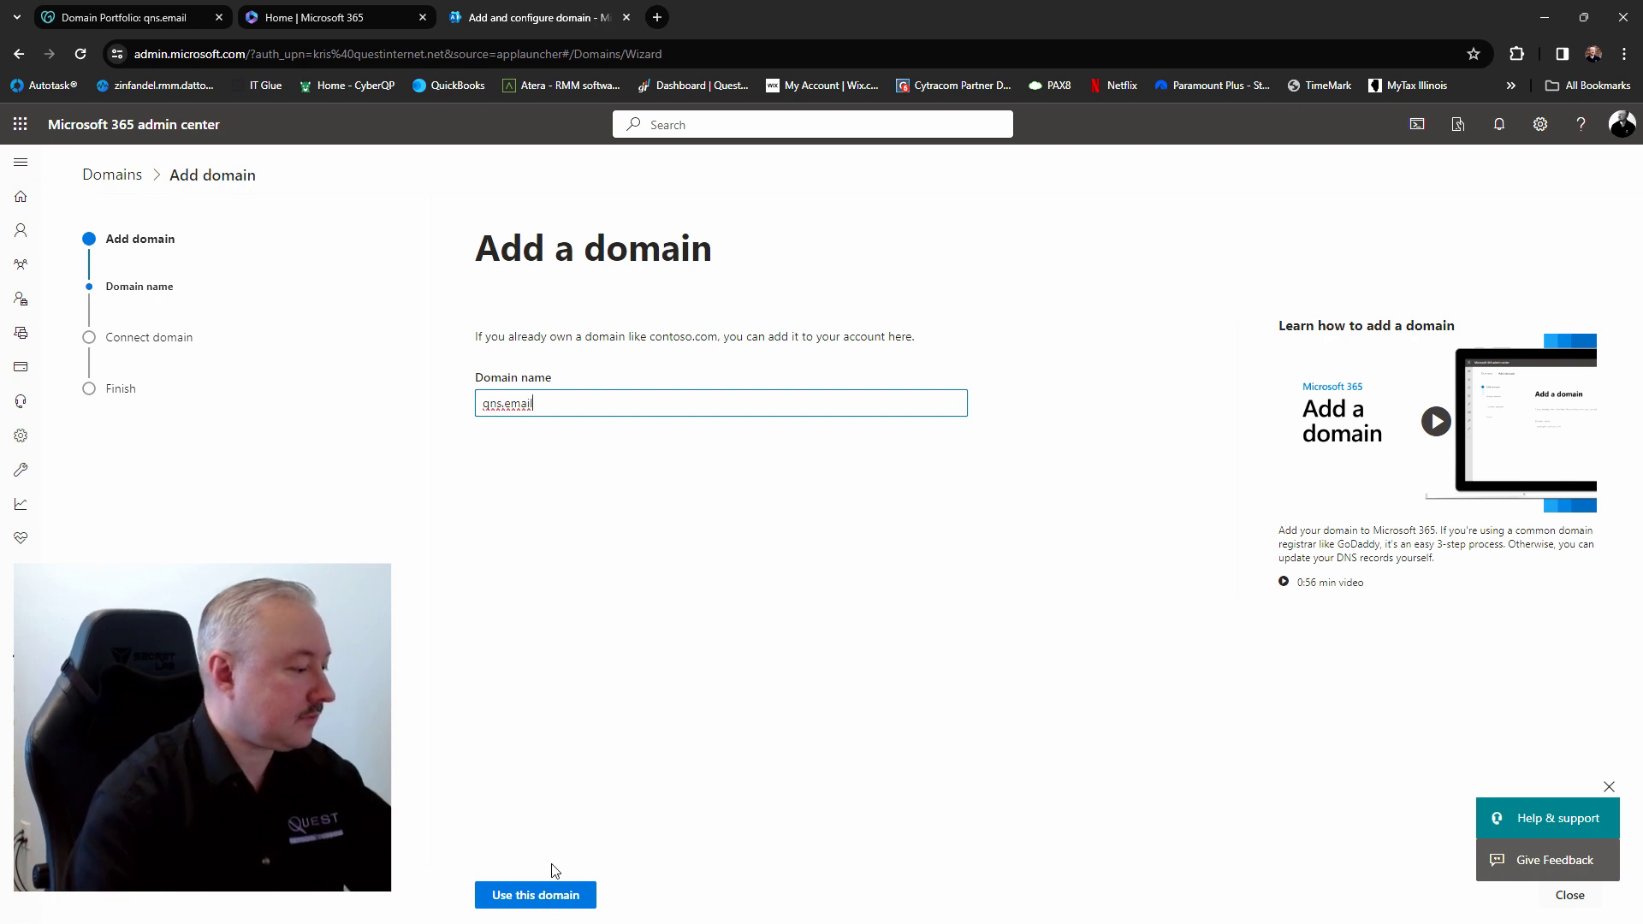
pyautogui.click(550, 903)
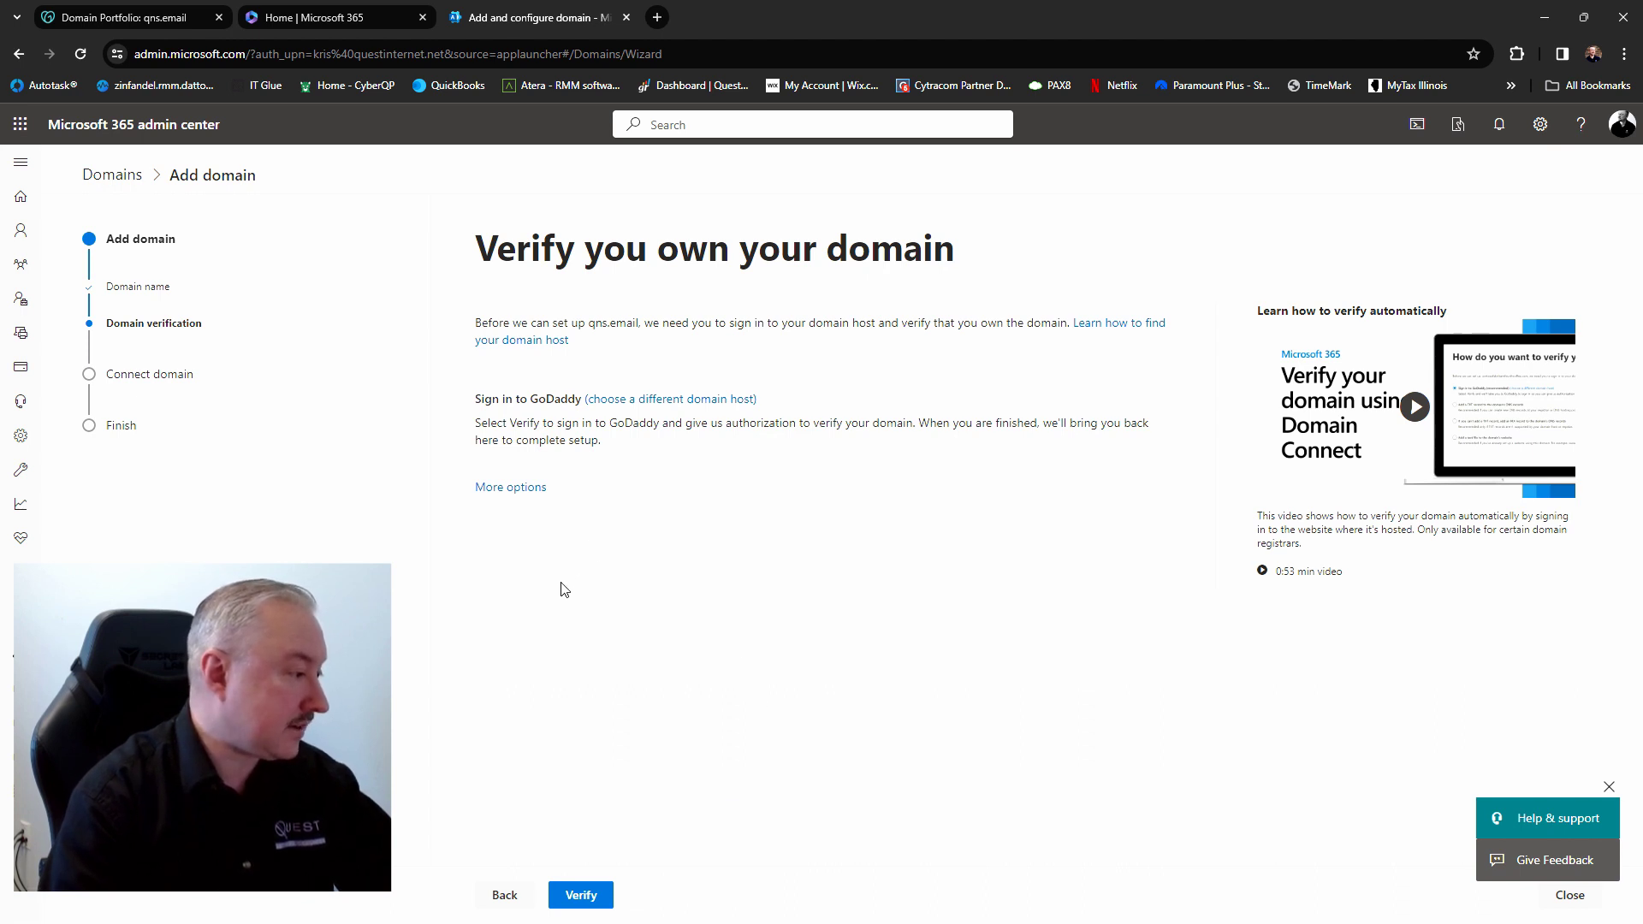
# Verify qns.email by approving the GoDaddy Domain Connect request
pyautogui.click(582, 896)
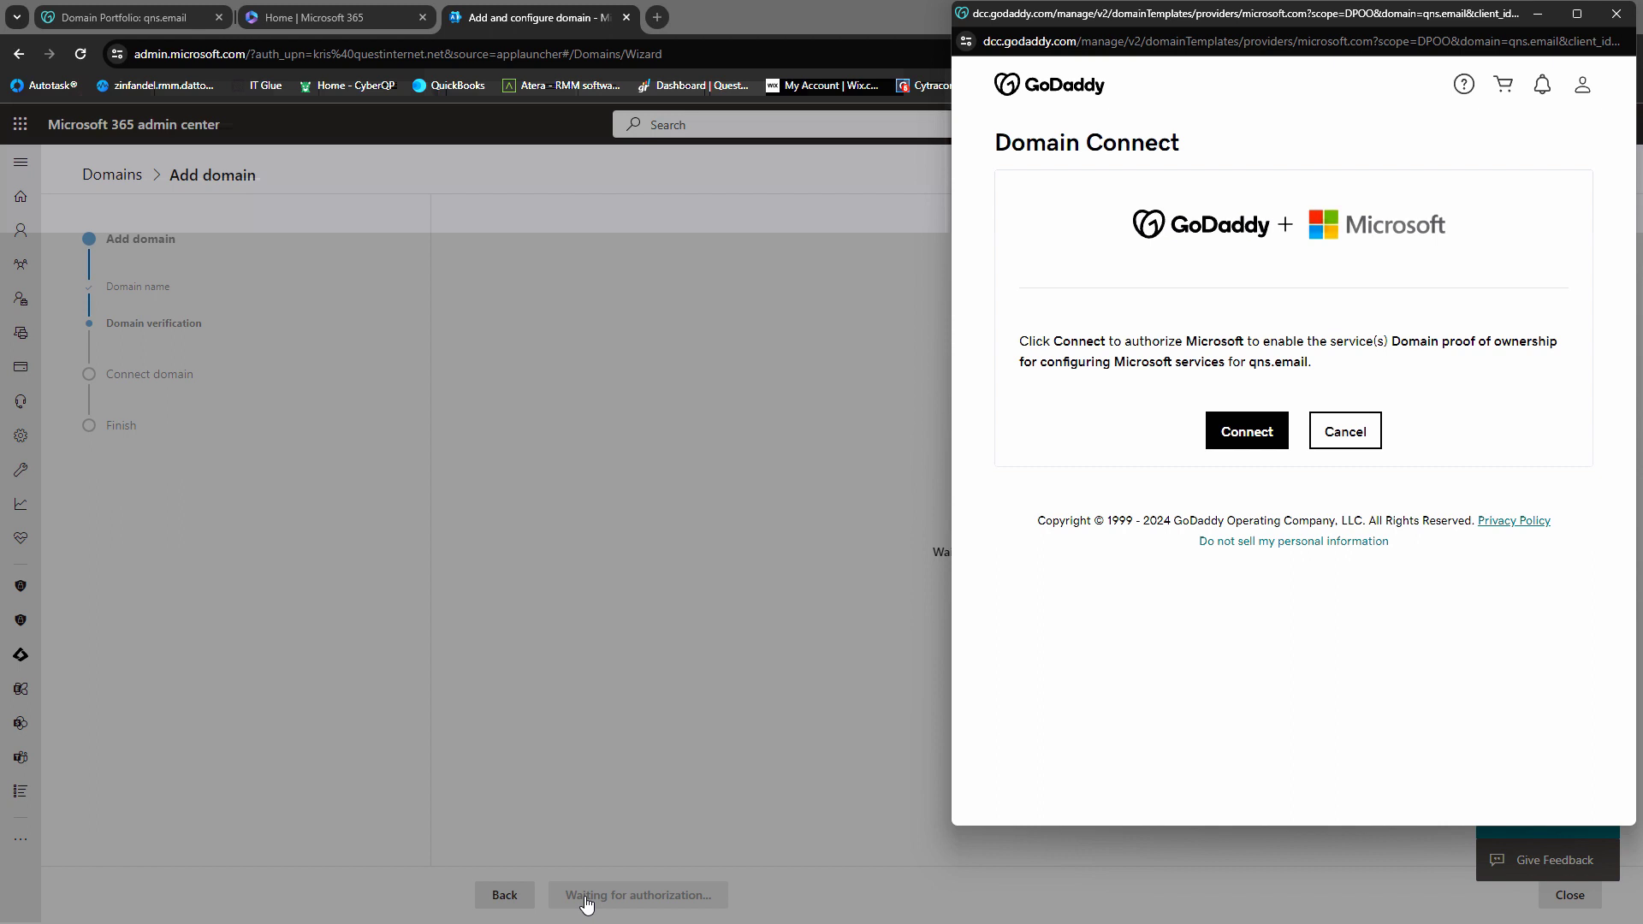
pyautogui.click(1251, 432)
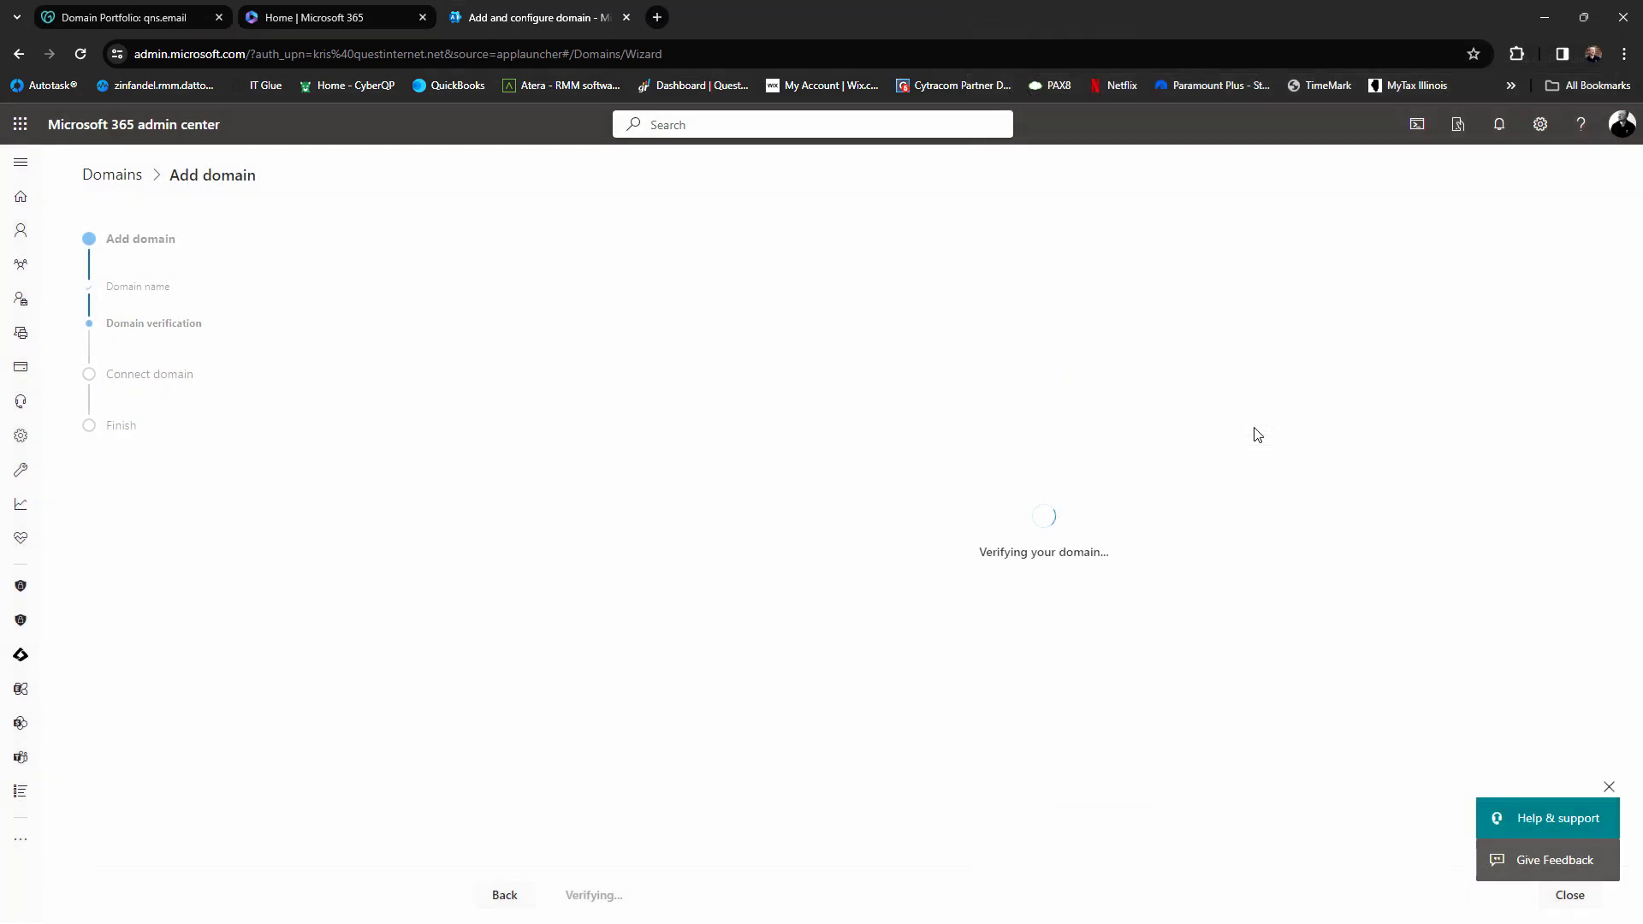
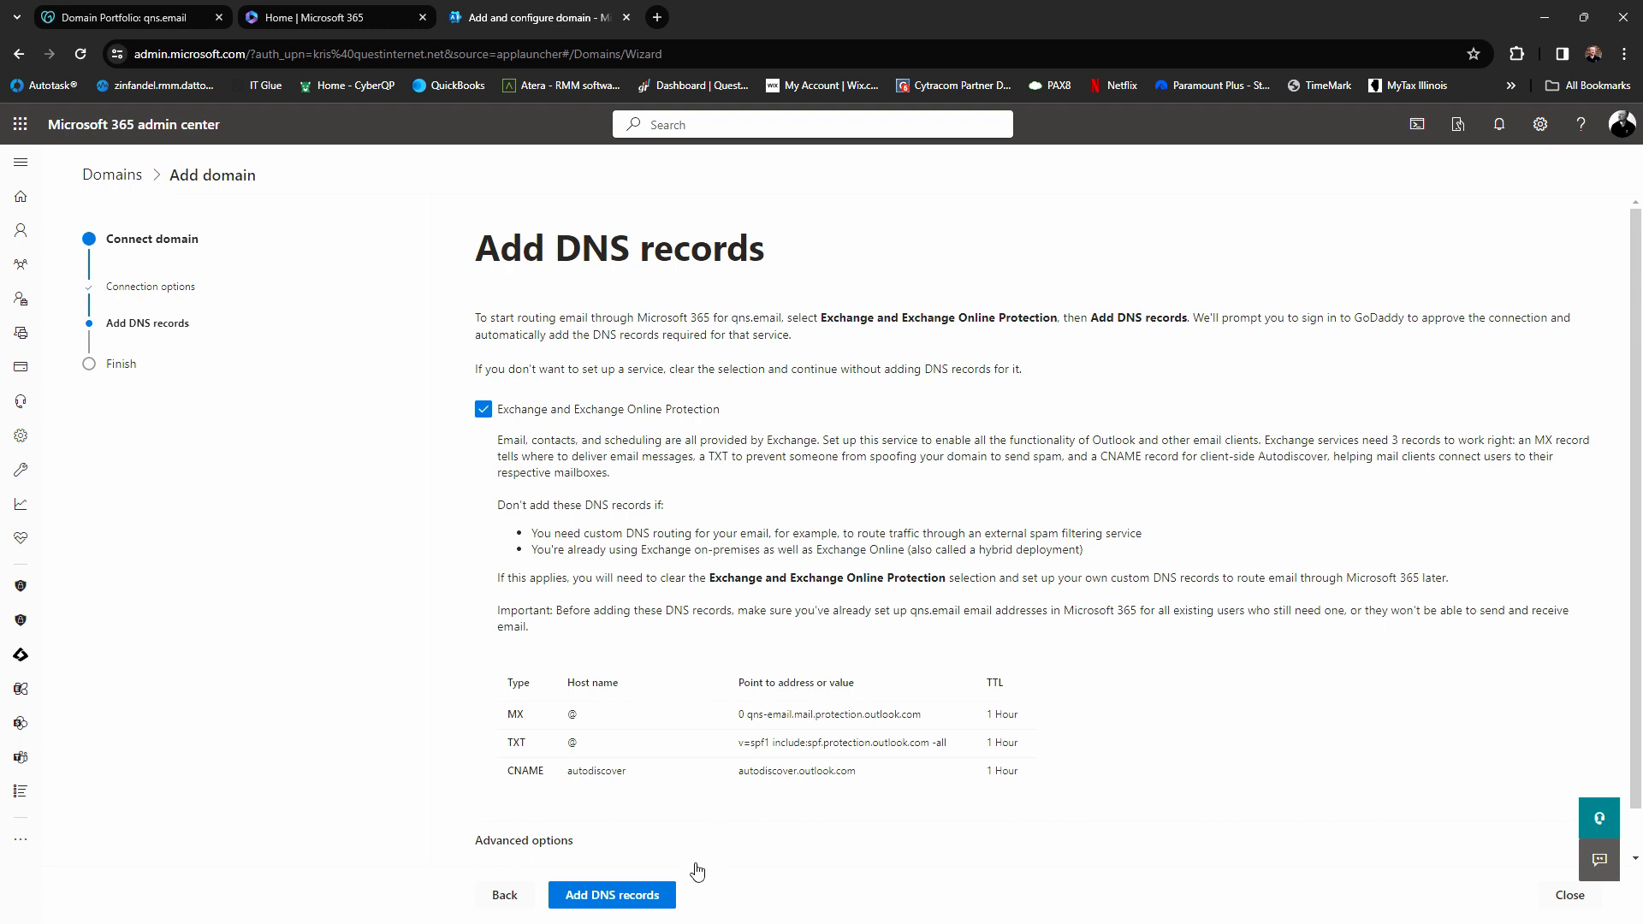
# Authorize GoDaddy Domain Connect to add the Exchange DNS records for qns.email
pyautogui.click(634, 898)
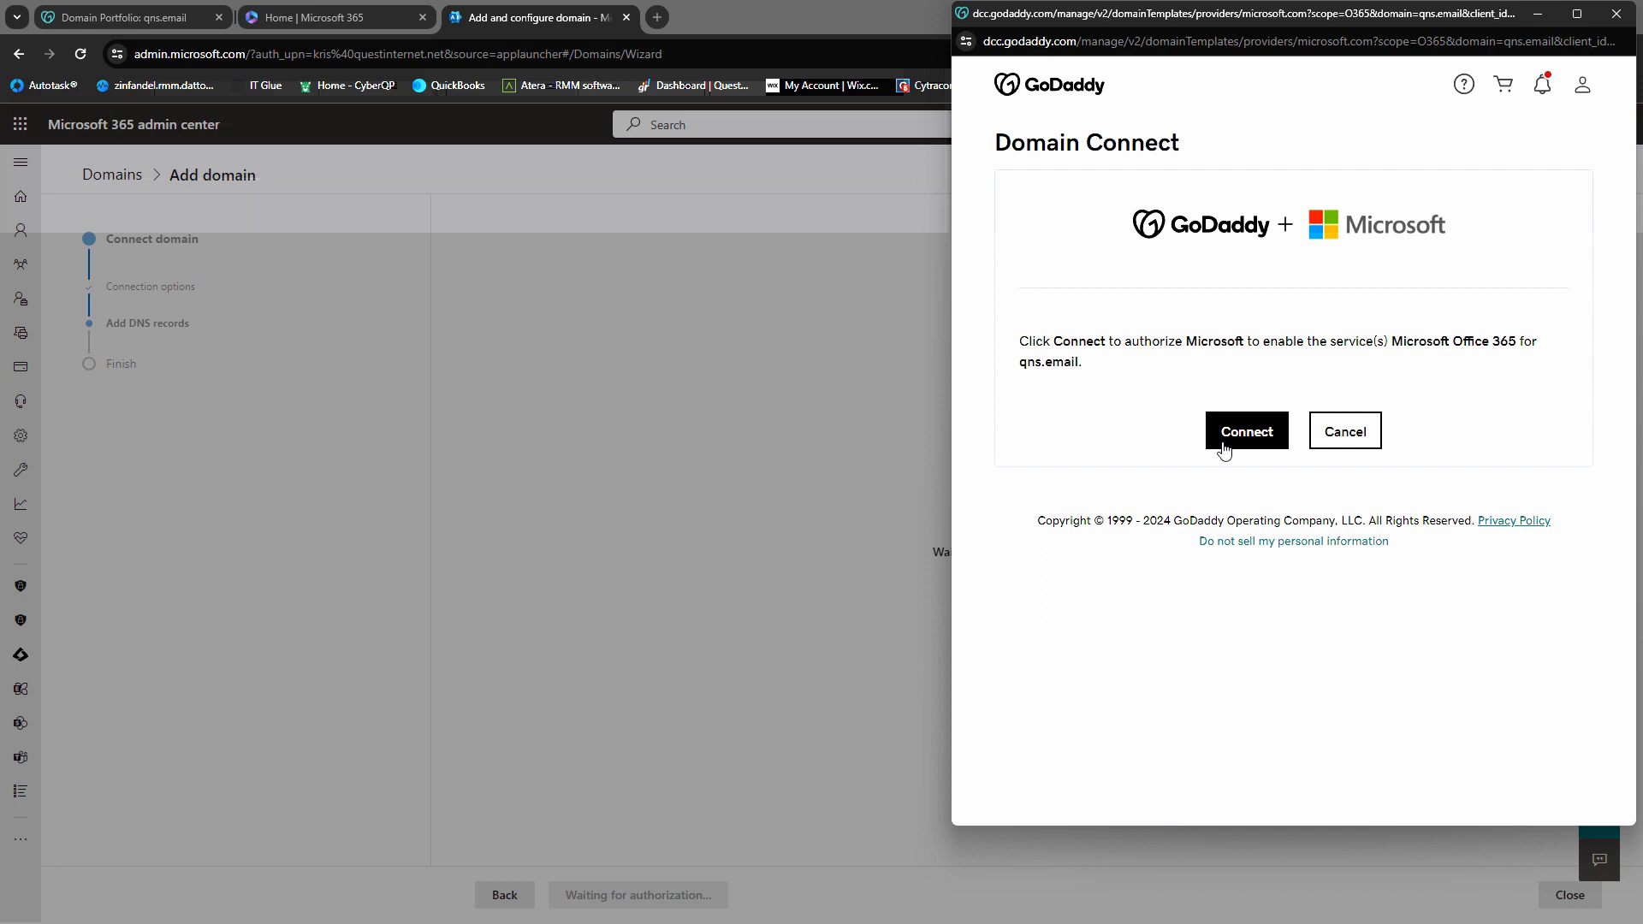
pyautogui.click(1260, 425)
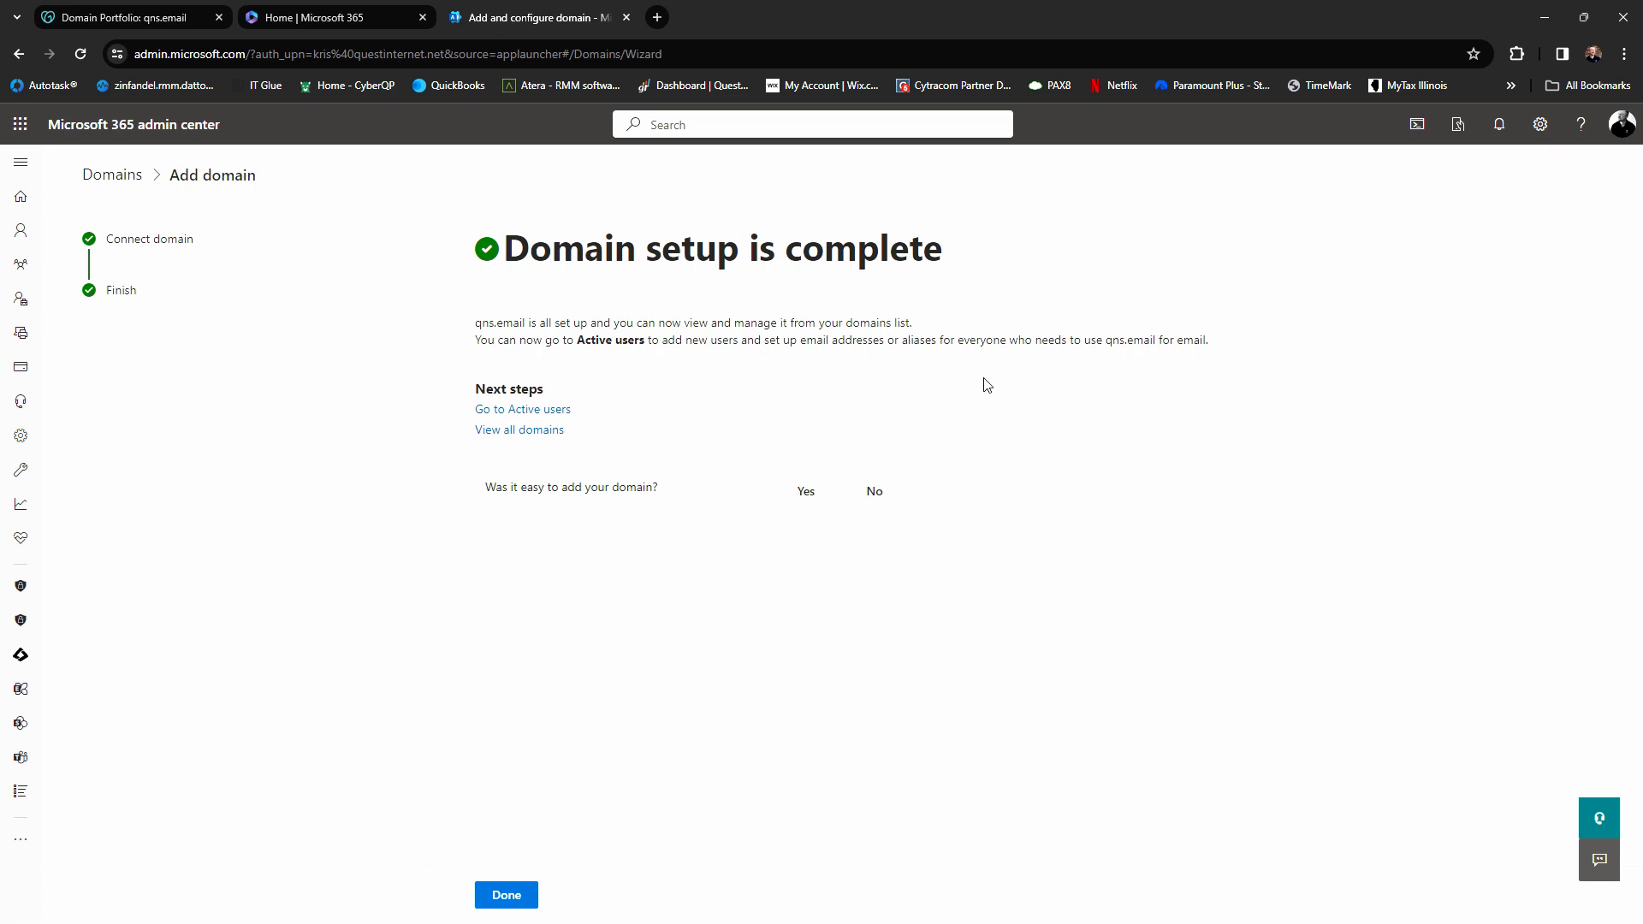
# Reload qns.email's GoDaddy page and show its DNS records
pyautogui.click(125, 19)
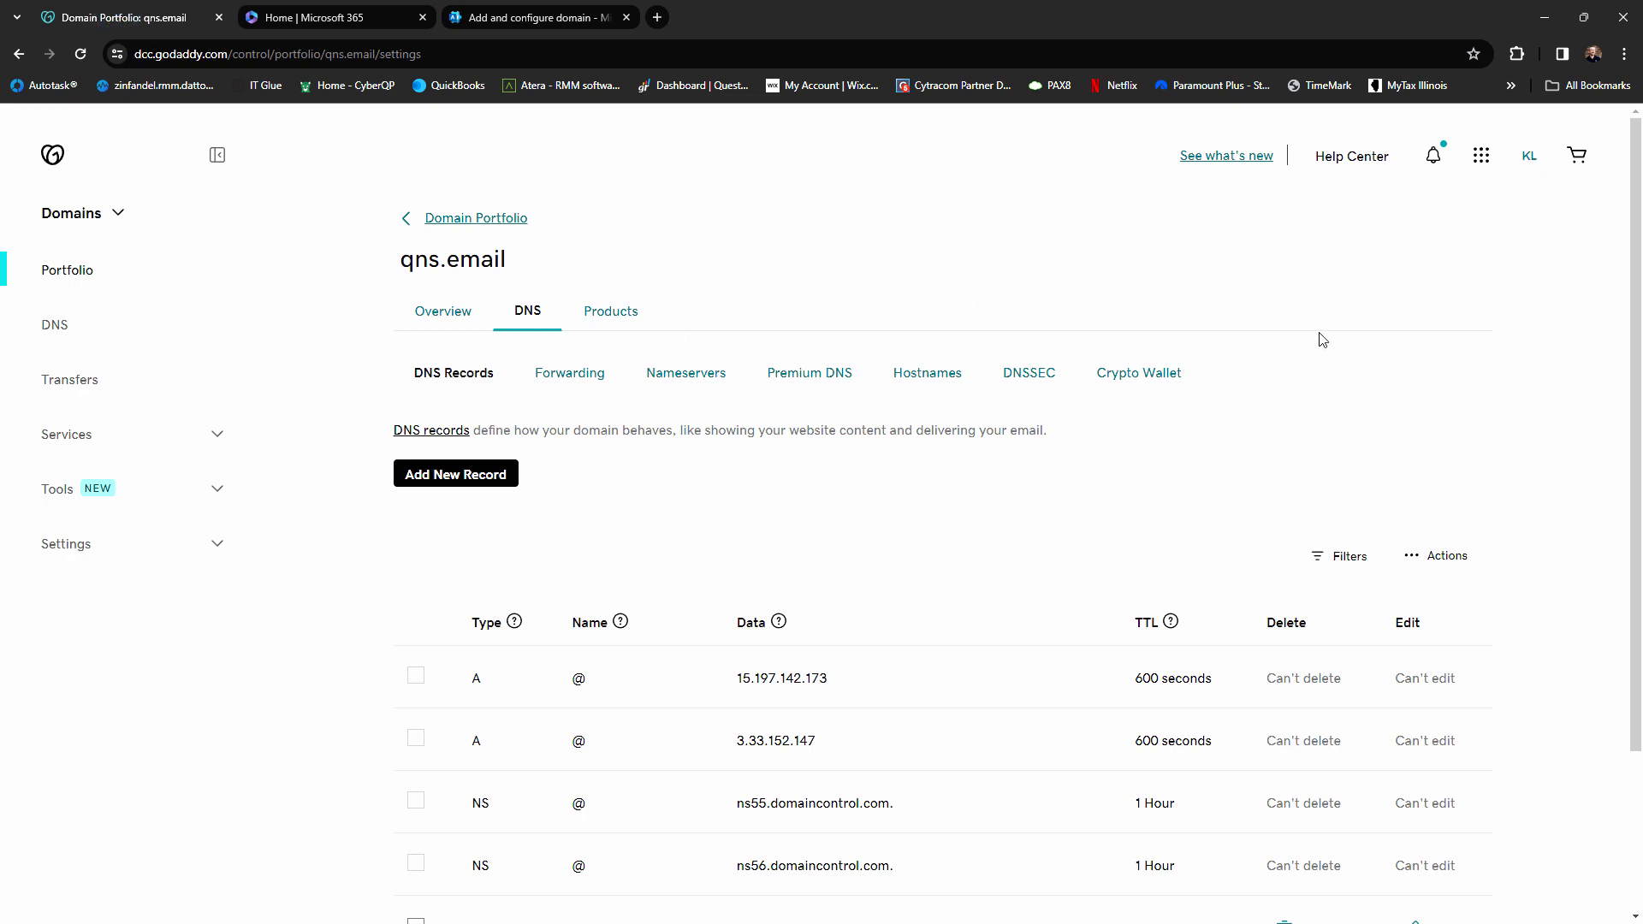
pyautogui.scroll(-2, 1322, 336)
pyautogui.scroll(-1, 1322, 335)
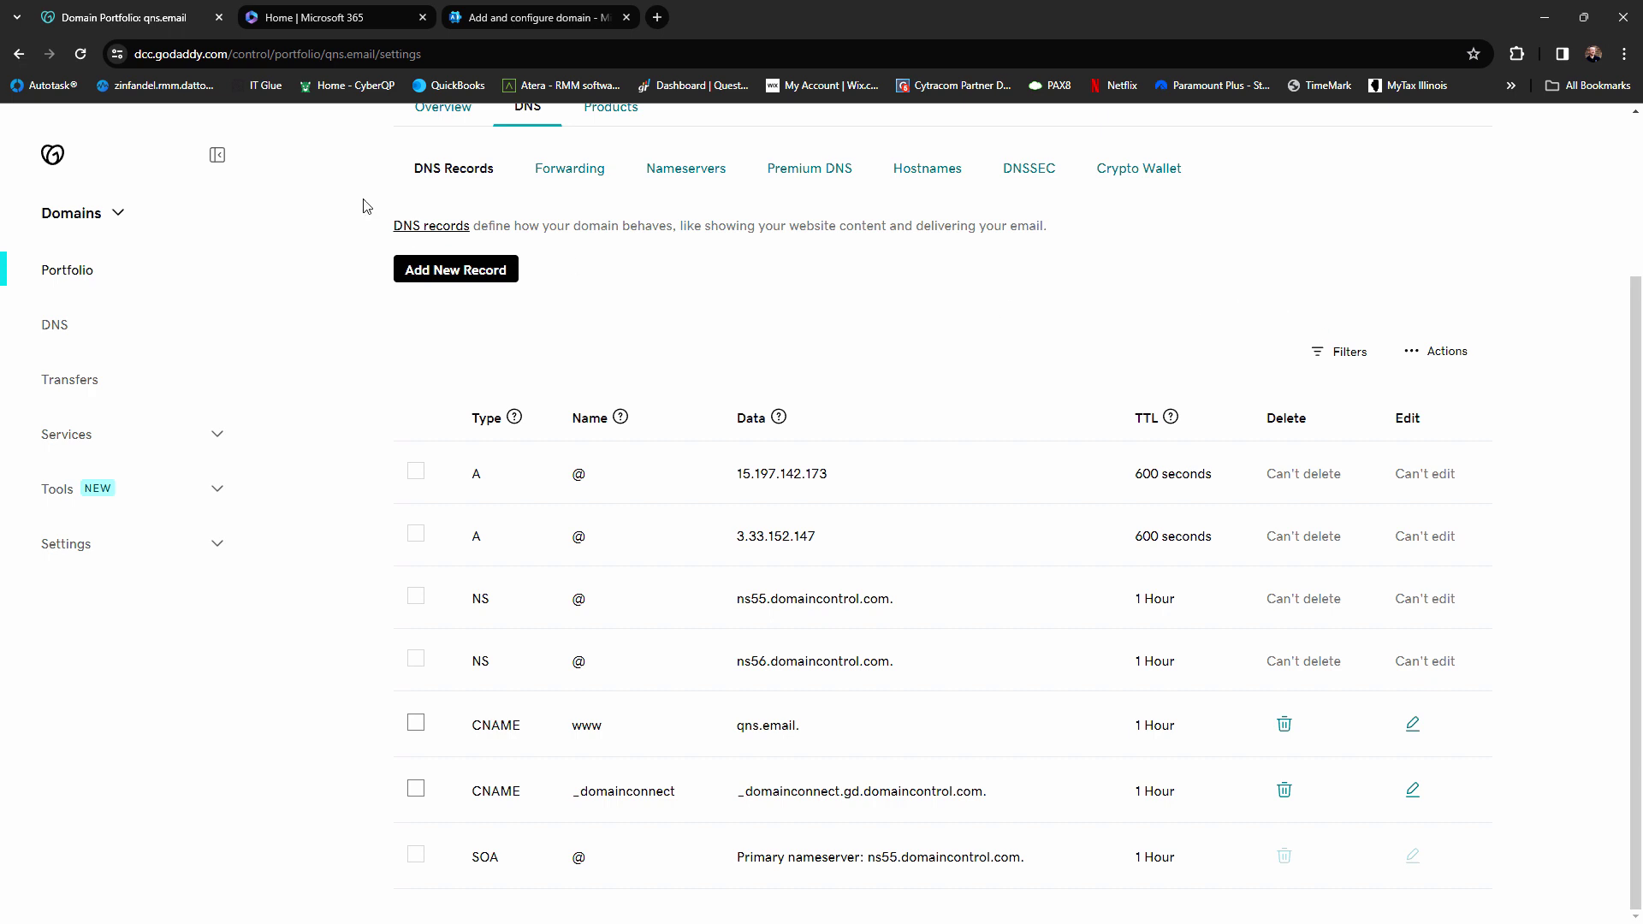
pyautogui.click(82, 55)
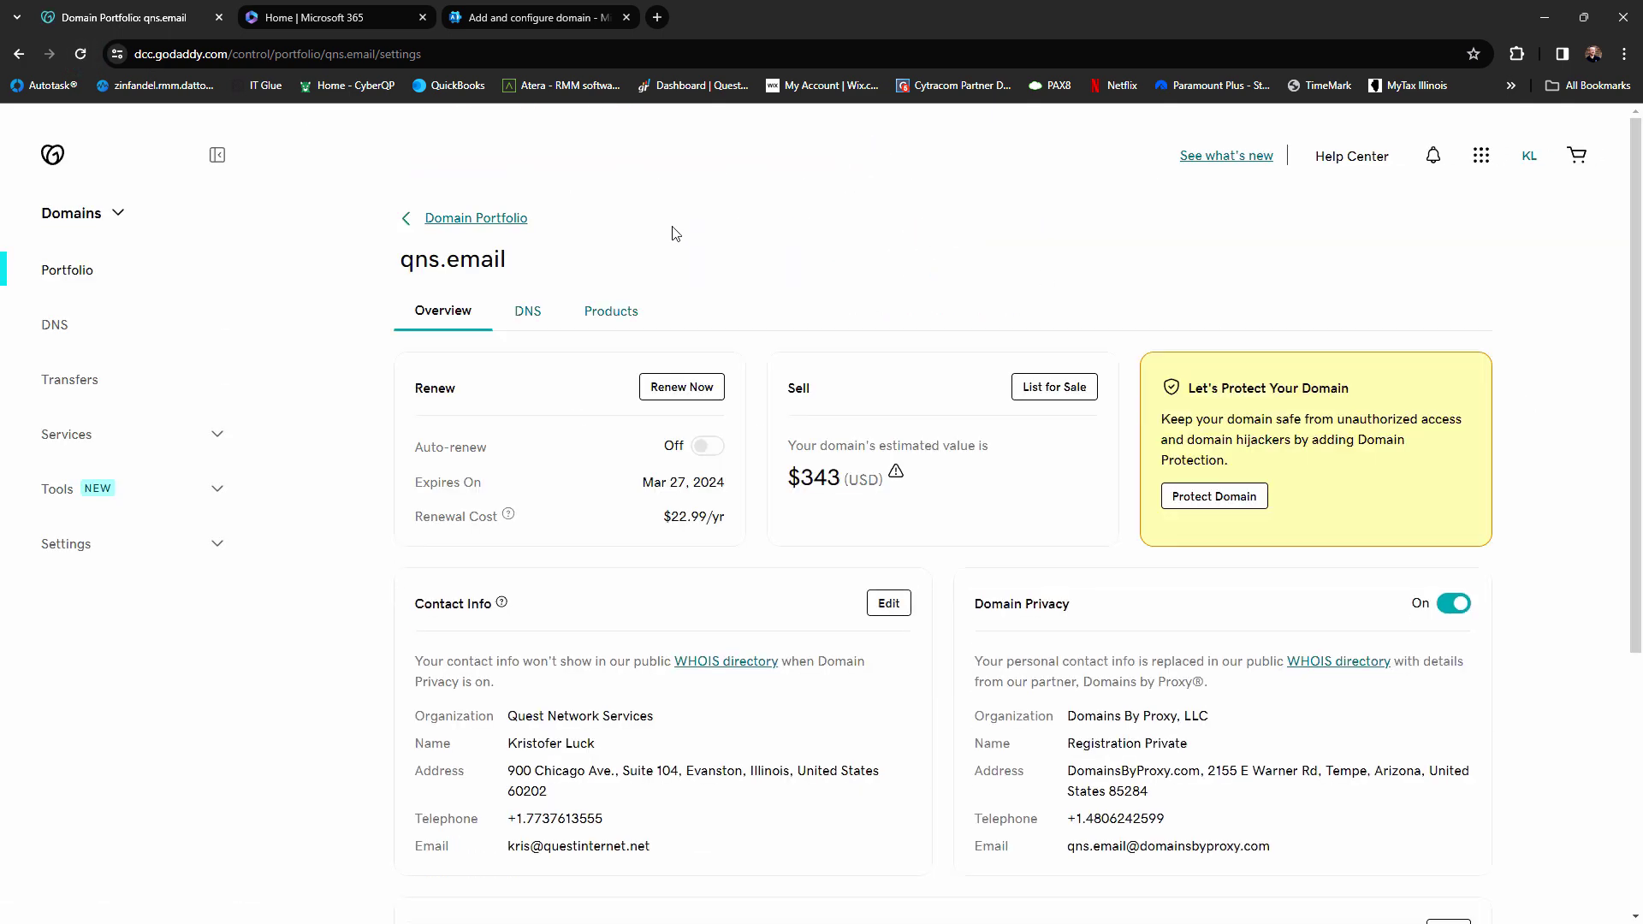
pyautogui.click(532, 314)
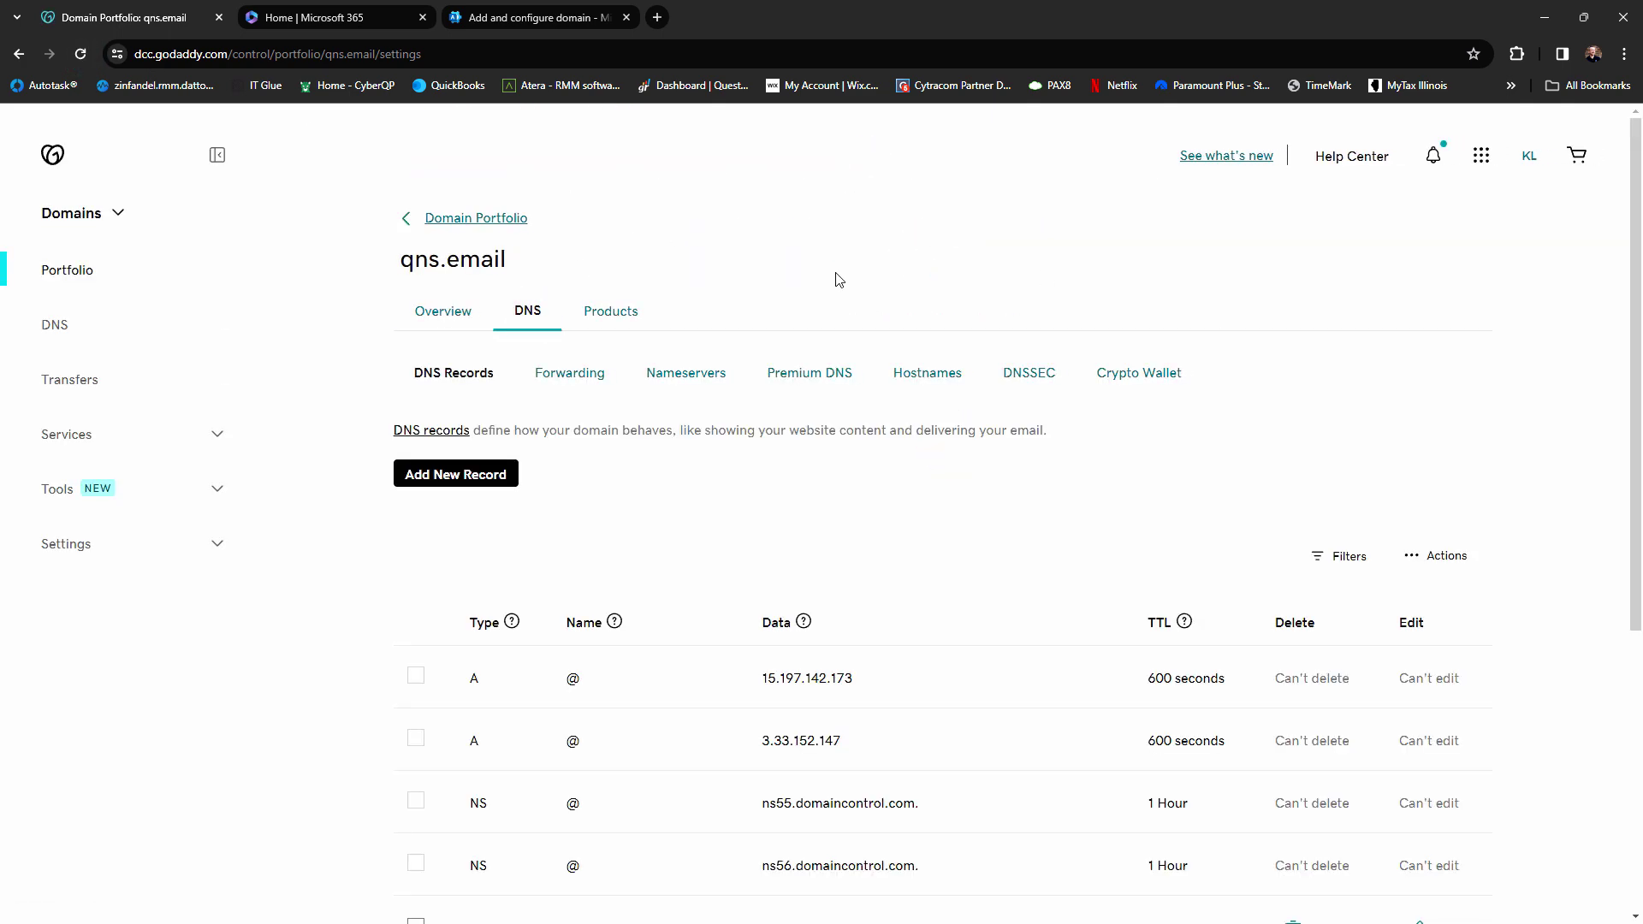
# Check the new Microsoft records, including autodiscover, across both pages of the DNS list
pyautogui.scroll(-4, 839, 280)
pyautogui.scroll(-1, 839, 280)
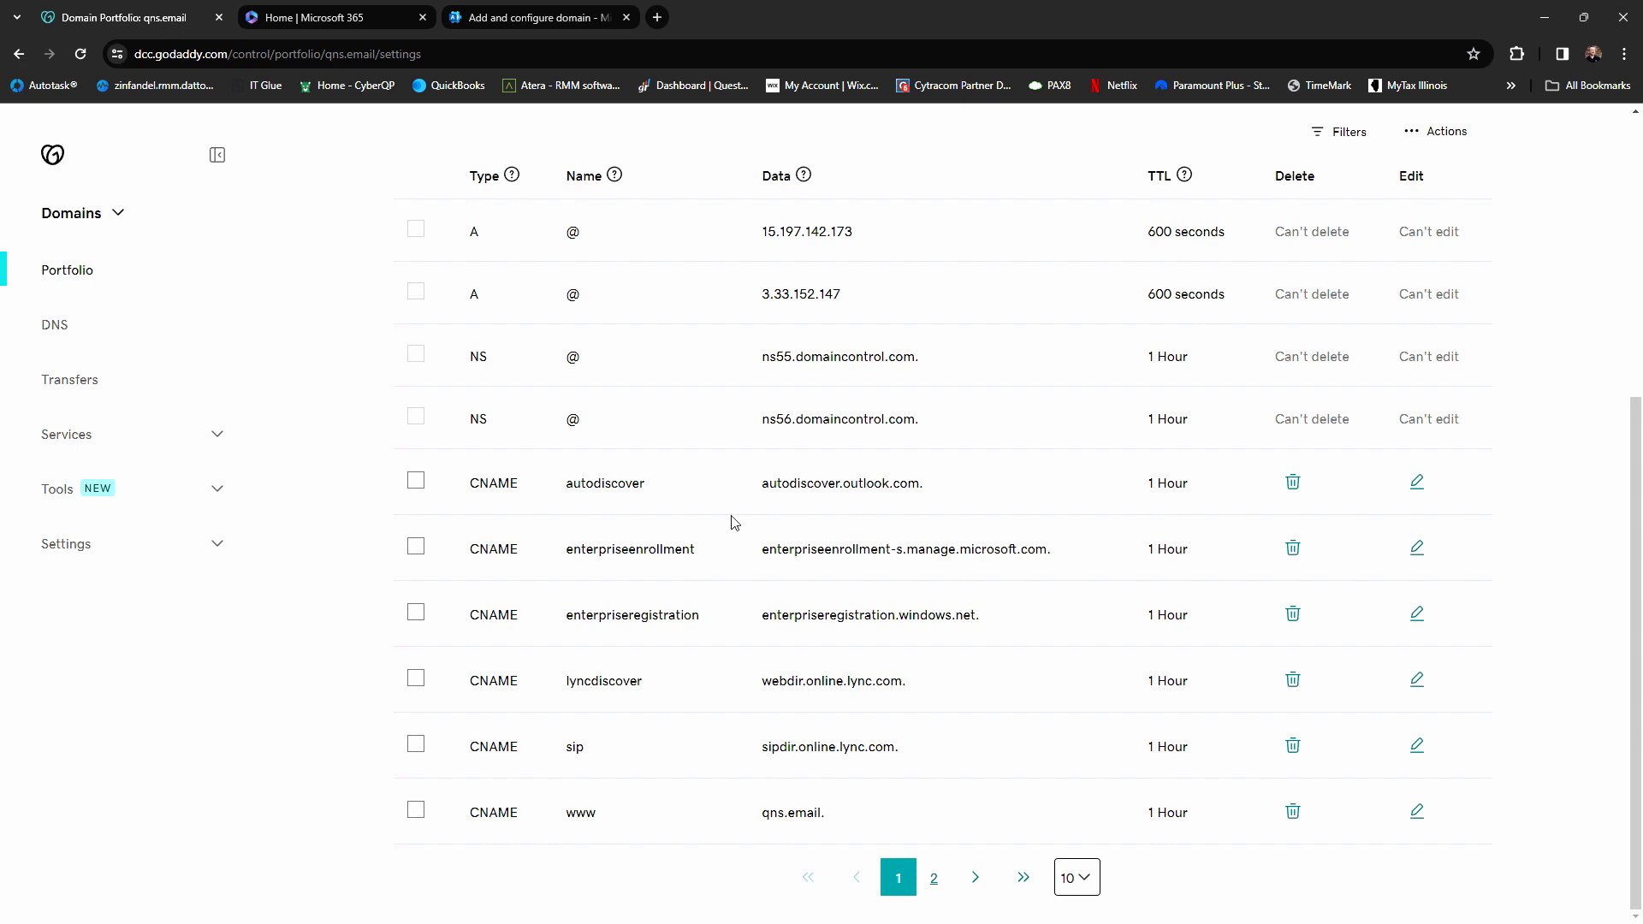
pyautogui.moveTo(569, 486); pyautogui.dragTo(967, 480)
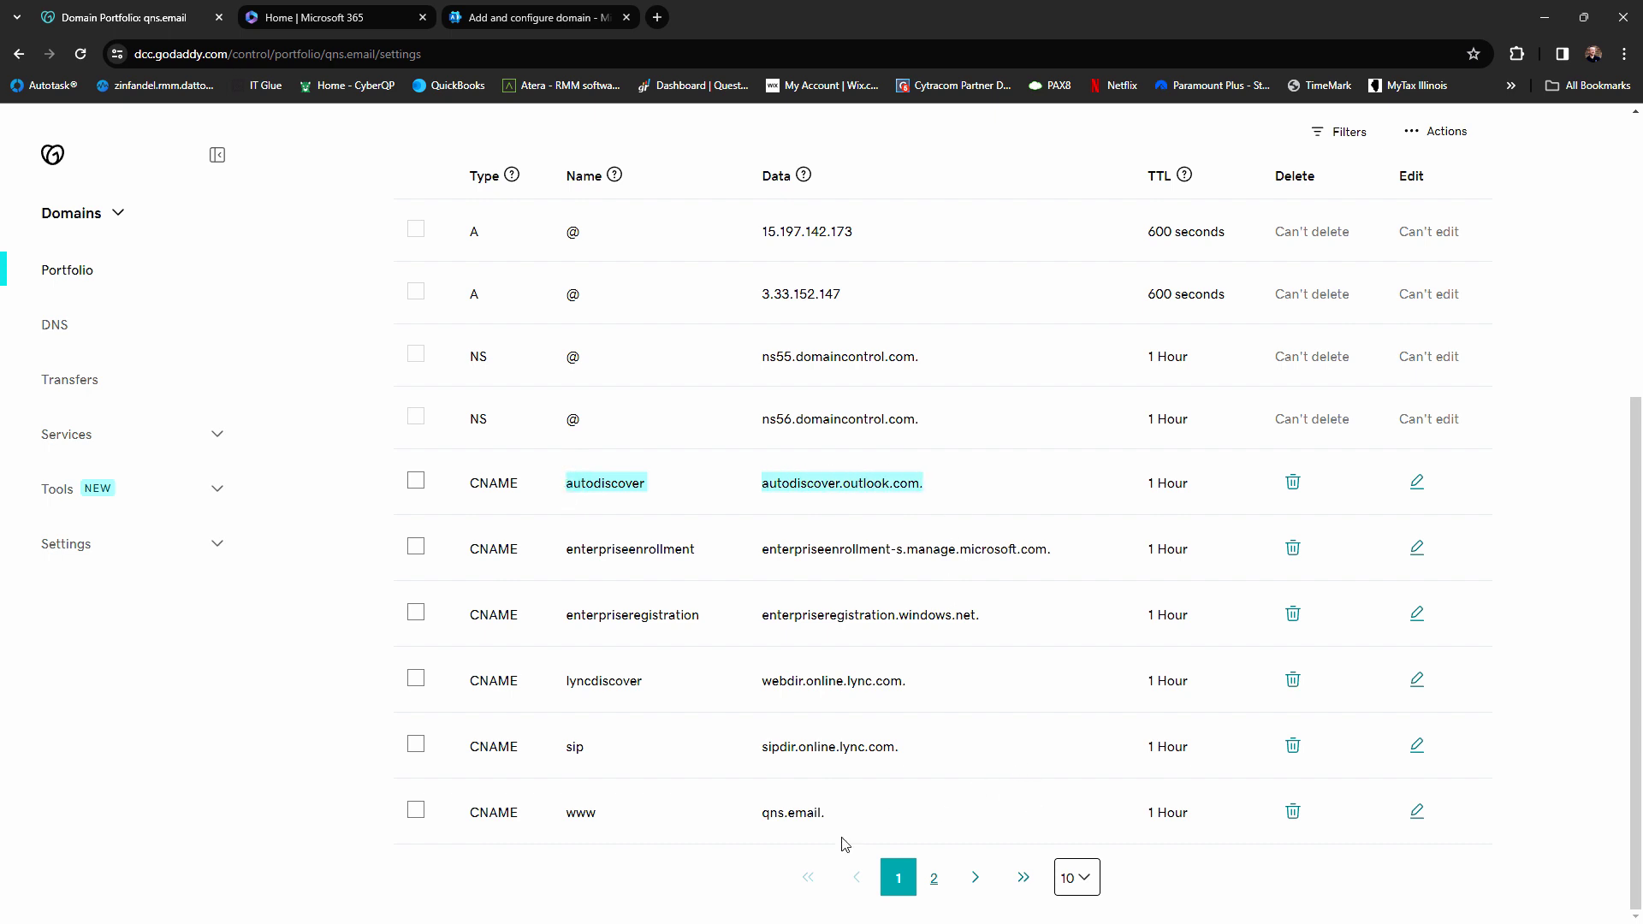
pyautogui.click(934, 877)
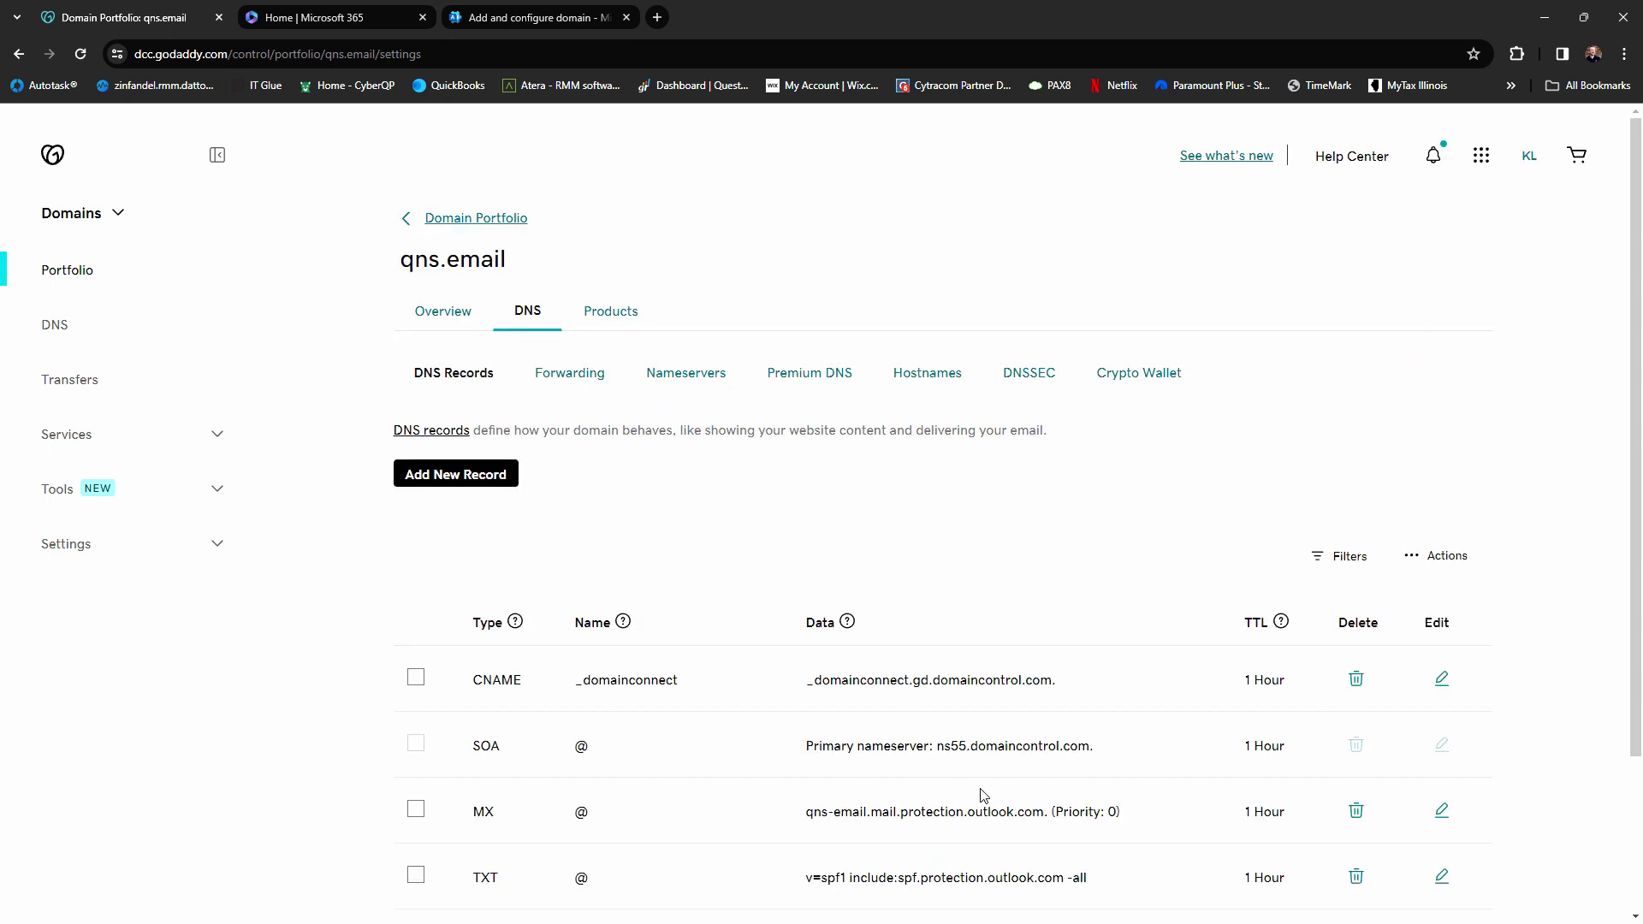
pyautogui.scroll(-2, 1033, 715)
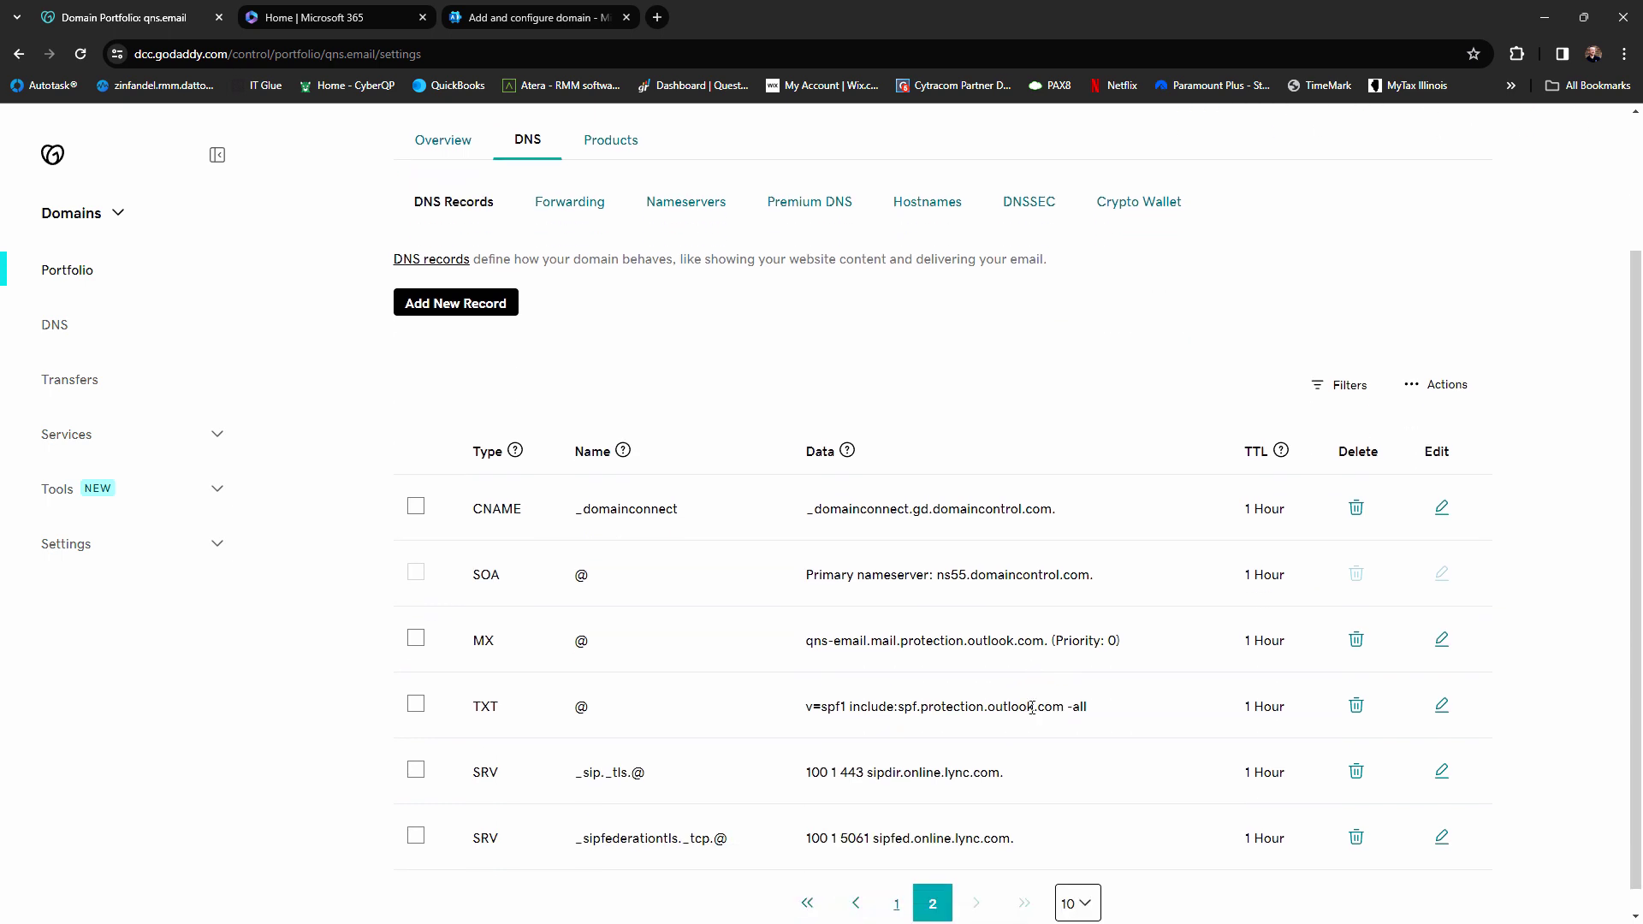
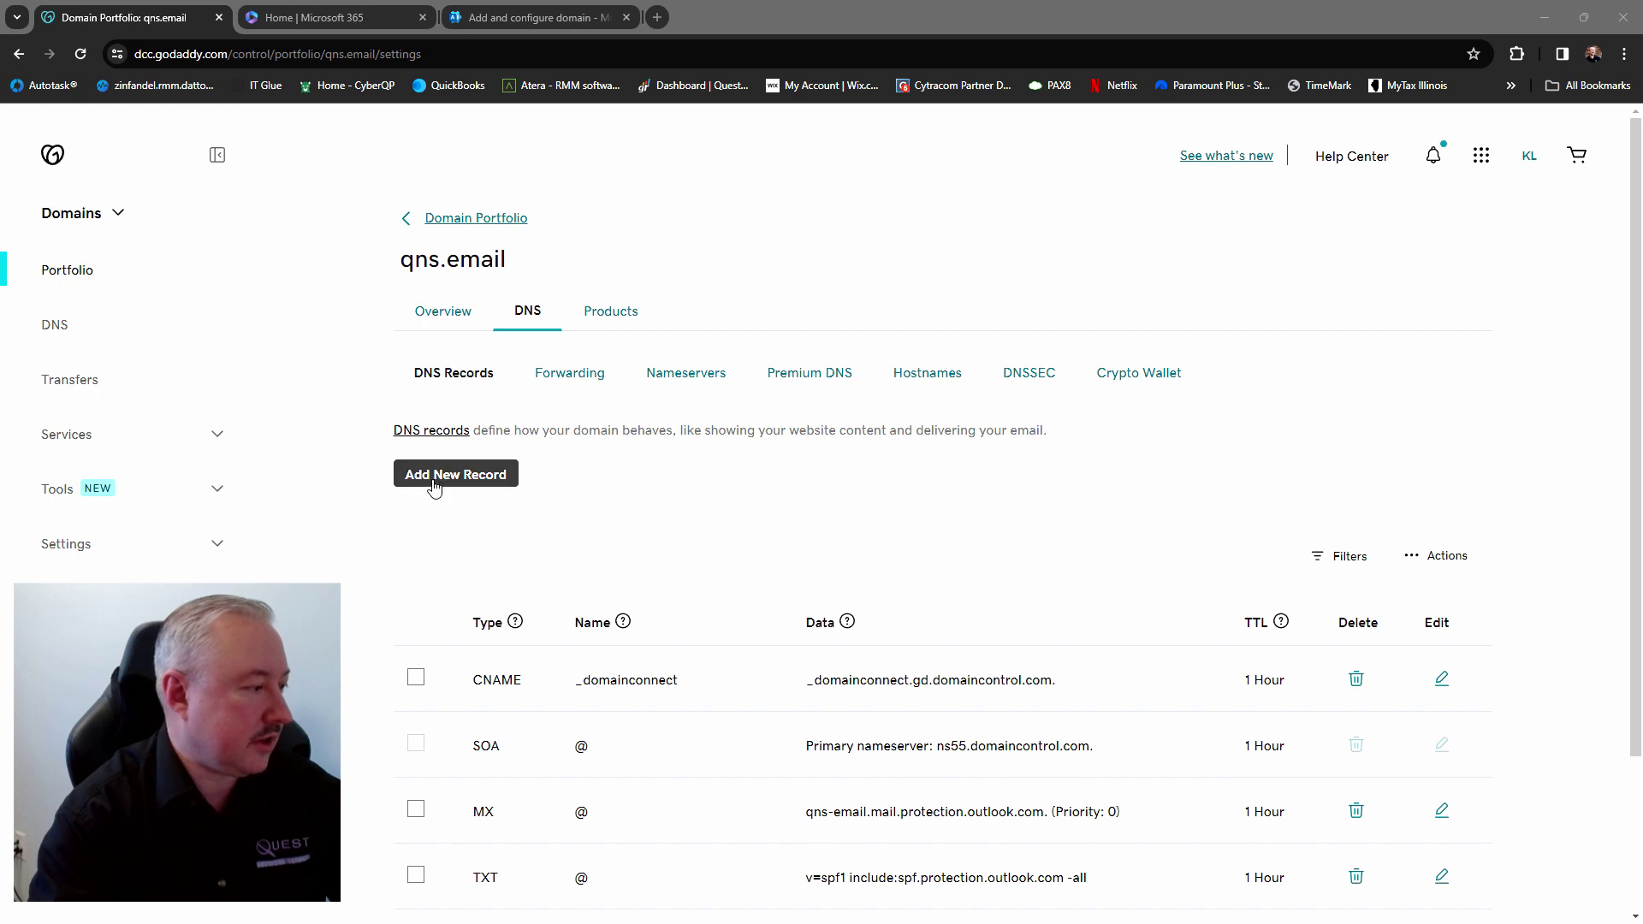
# Add a new DNS record for qns.email with the type set to TXT
pyautogui.click(434, 474)
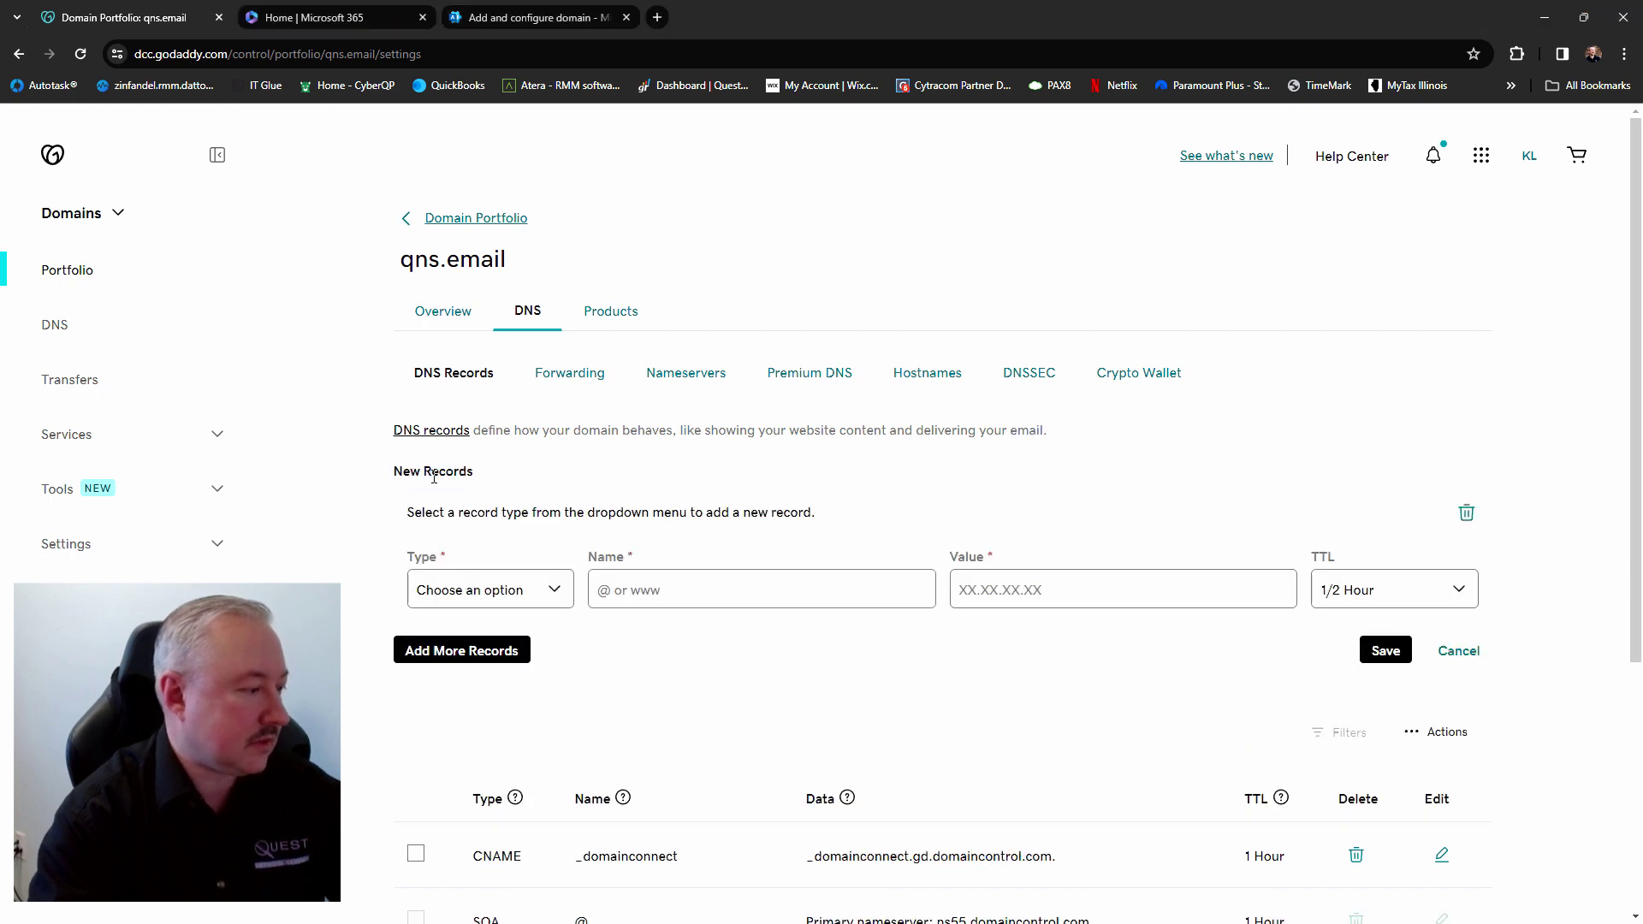
pyautogui.click(556, 590)
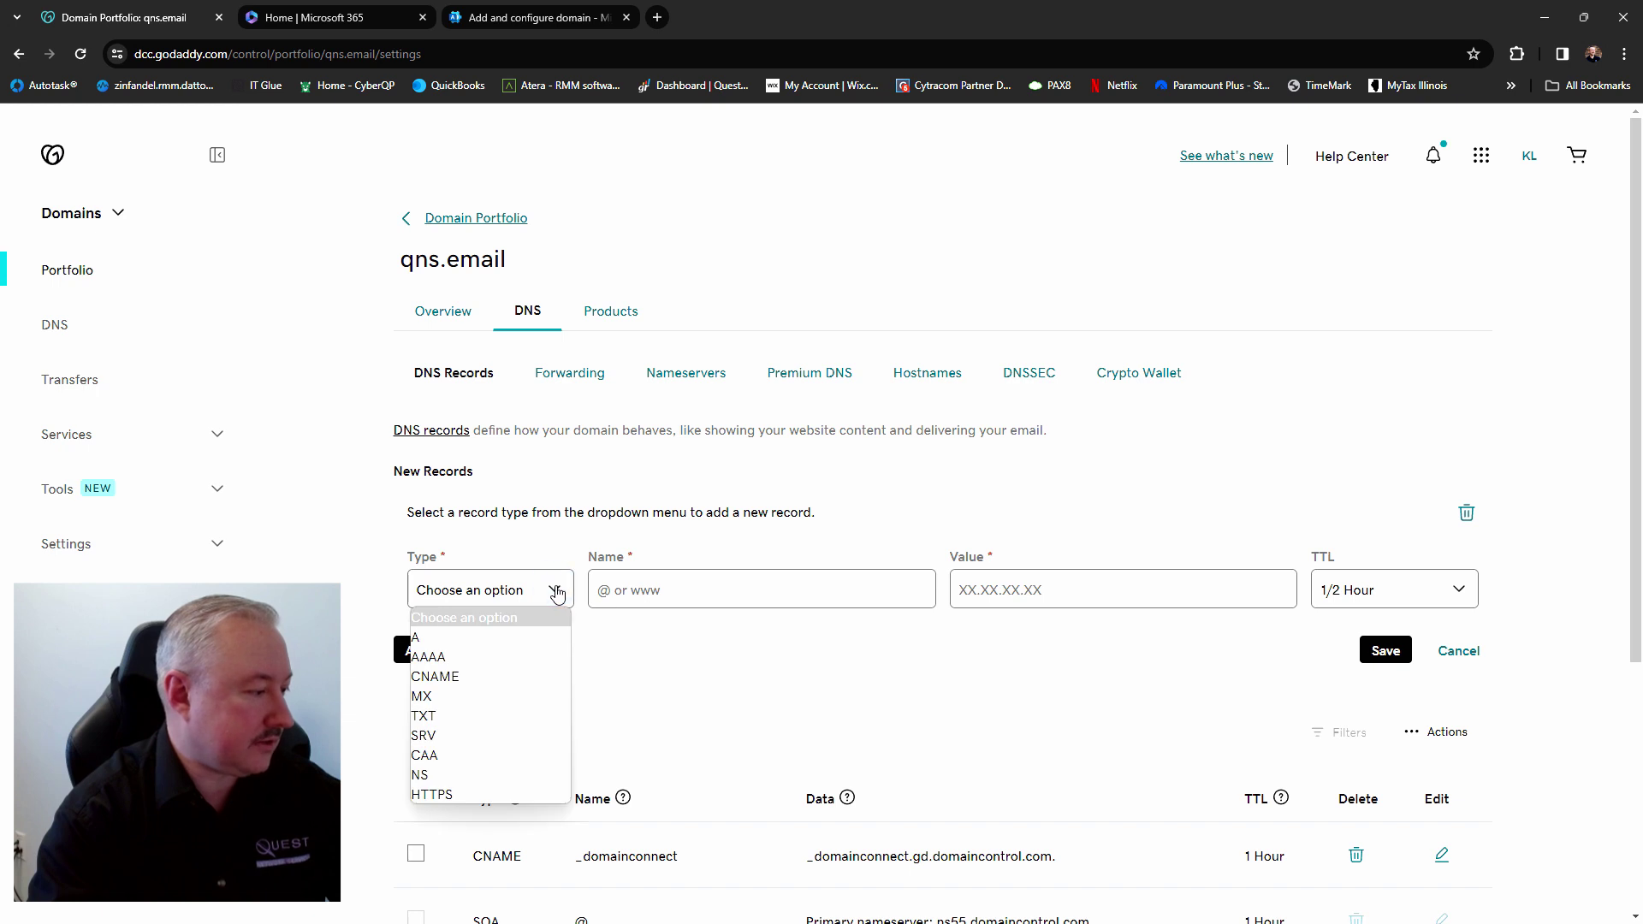
pyautogui.click(492, 717)
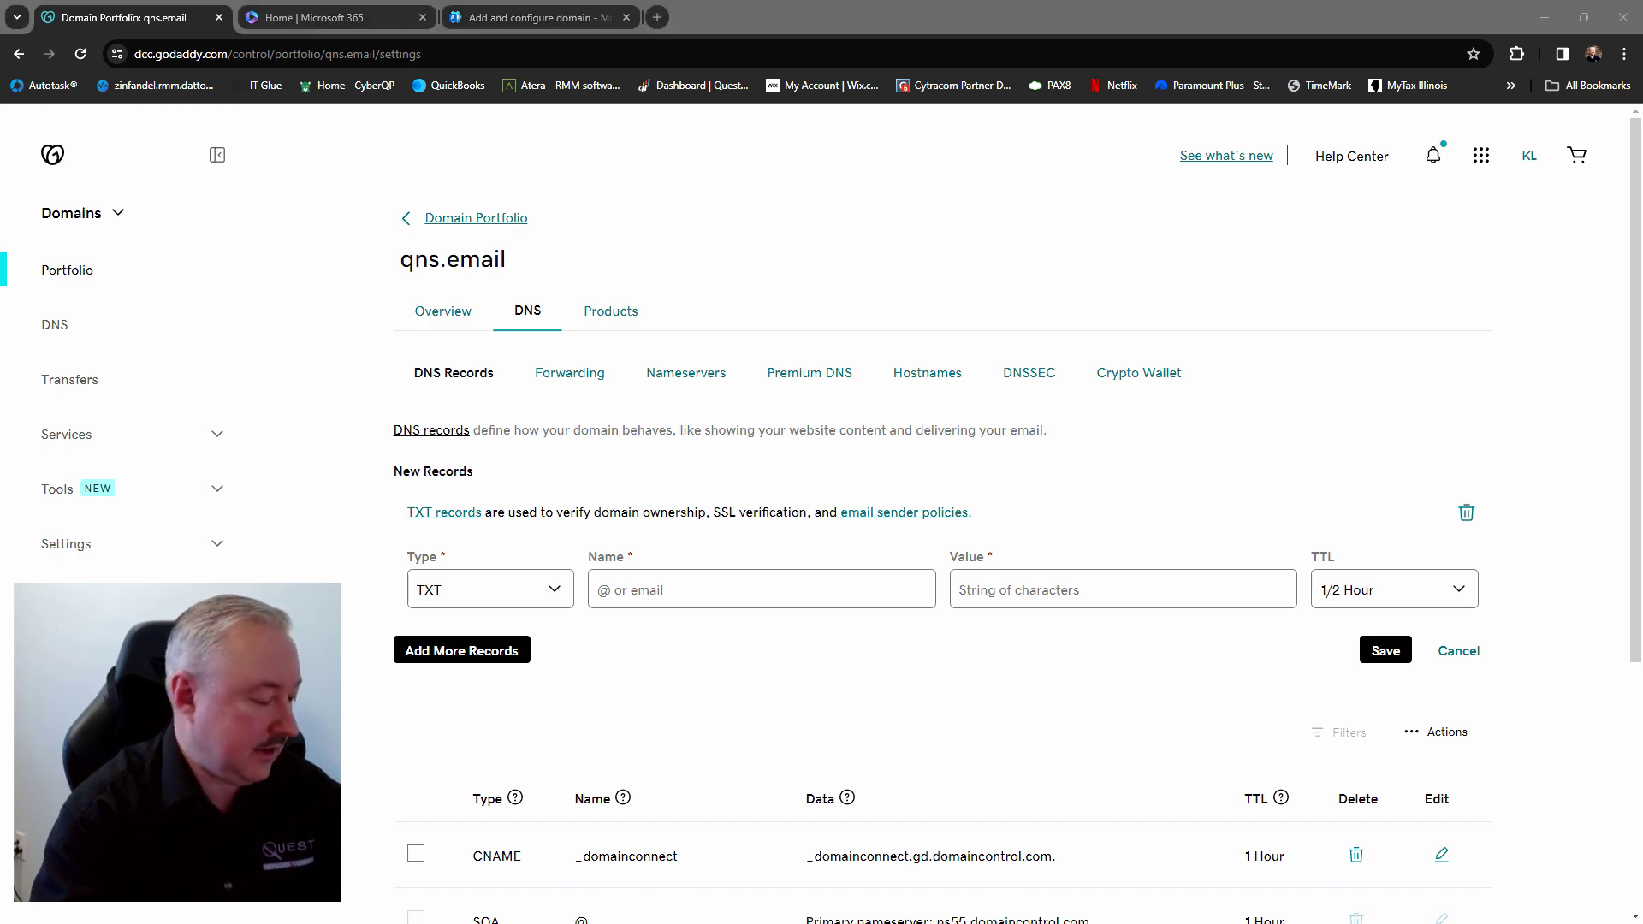
# Enter _dmarc.qns.email as the new TXT record's name
pyautogui.click(616, 583)
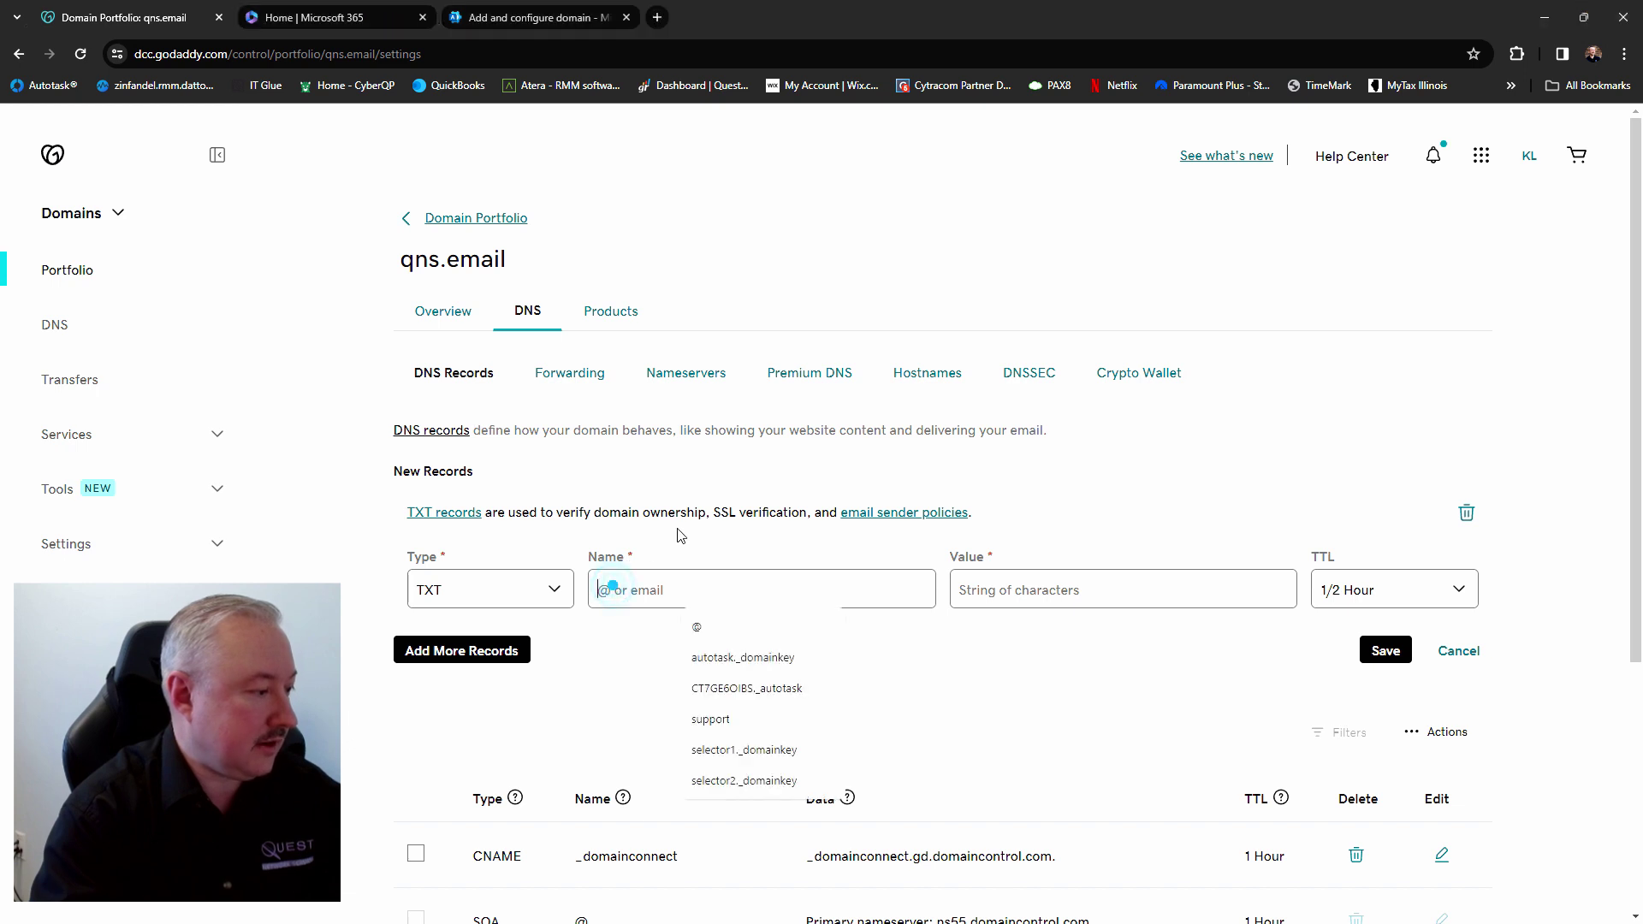
pyautogui.write('_dmarc')
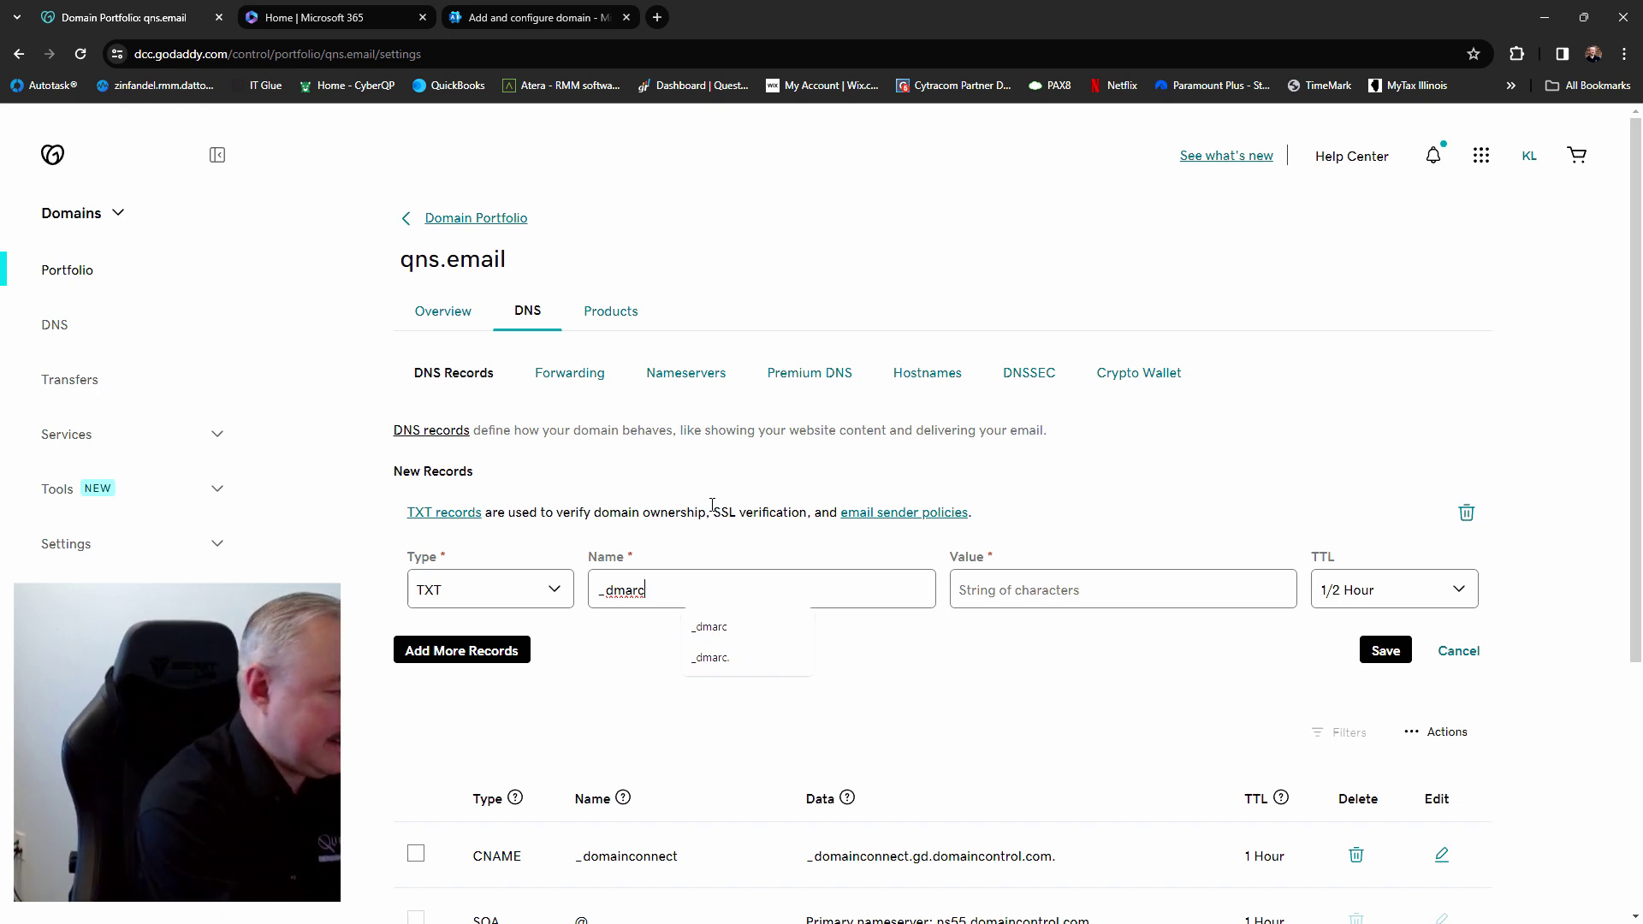
pyautogui.write('.')
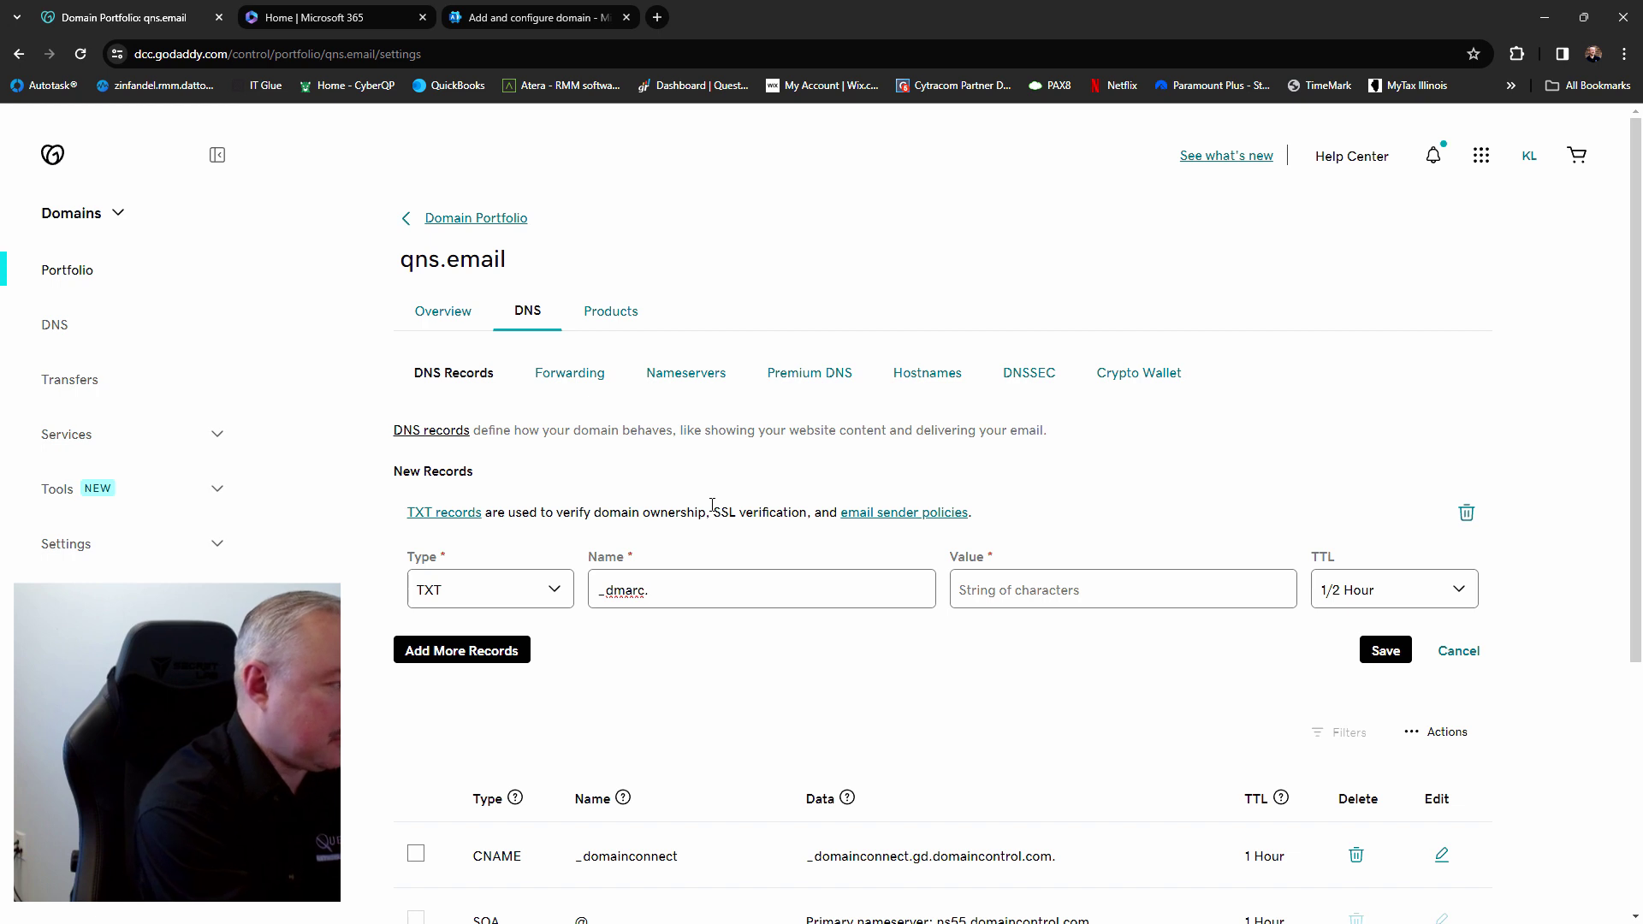
pyautogui.write('qns.e')
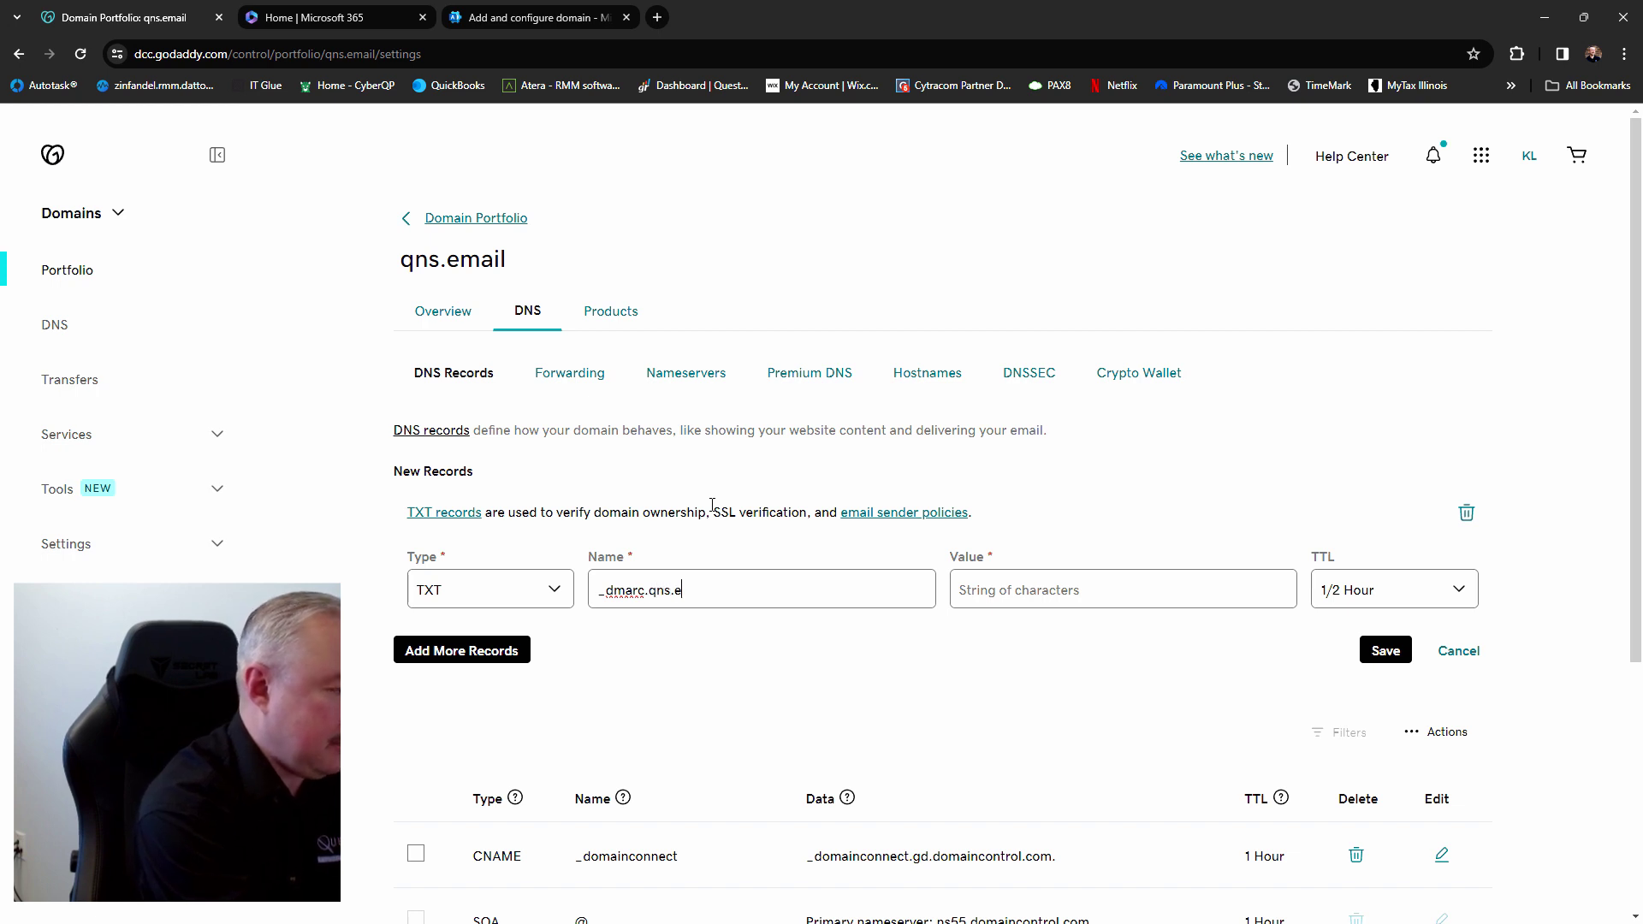
pyautogui.write('mail')
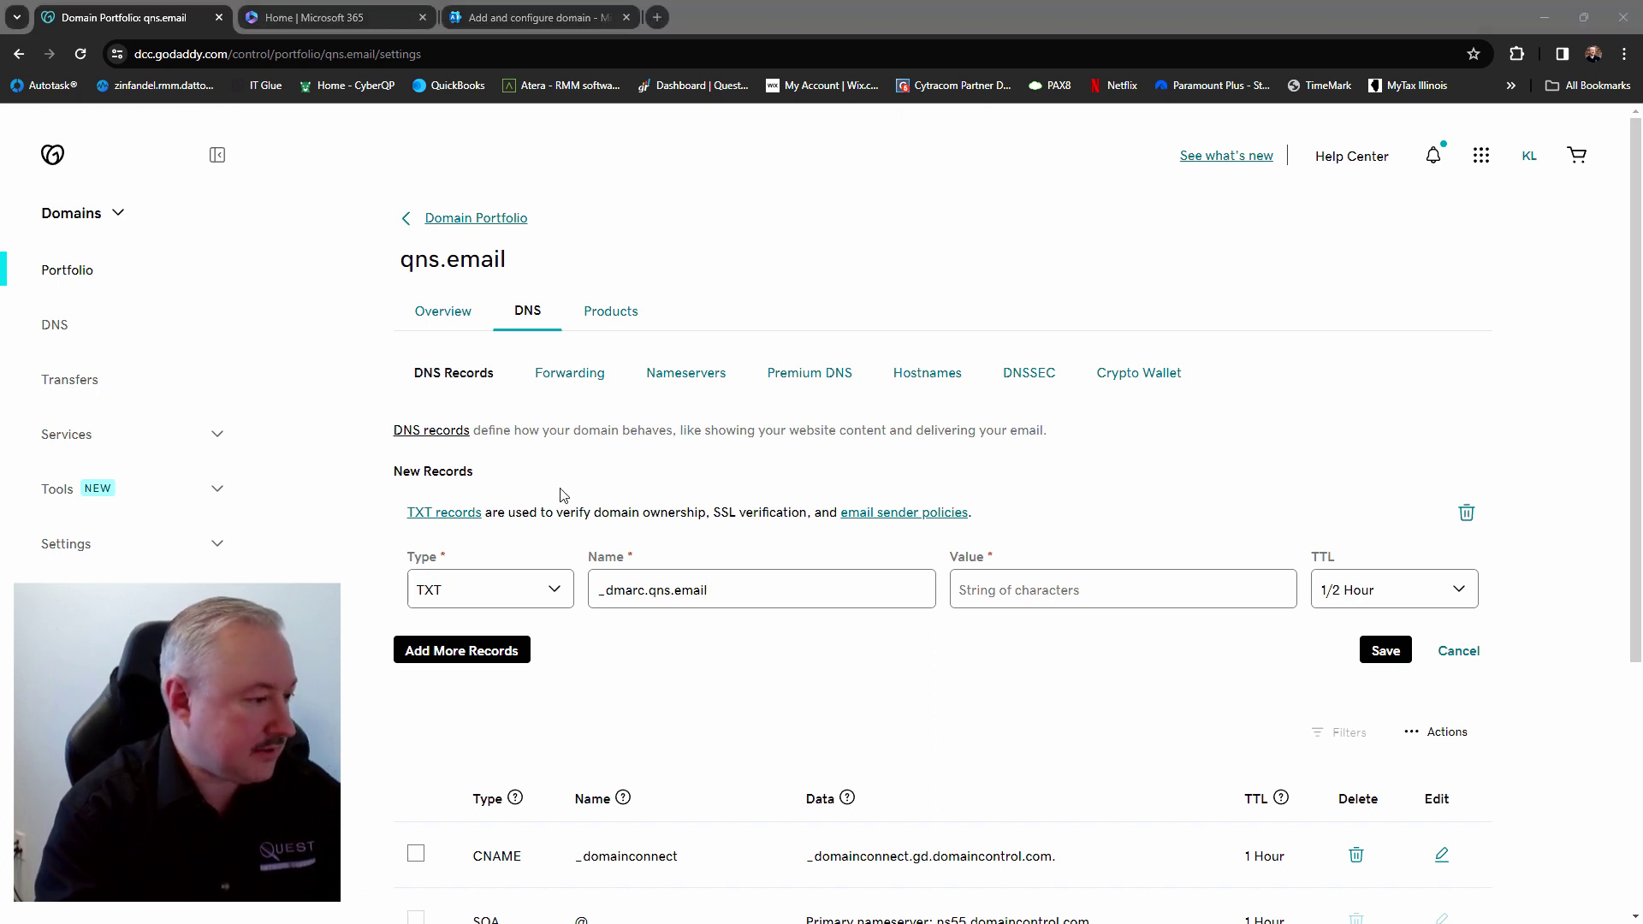
# Paste the sample DMARC policy into the value and change p=none to p=reject
pyautogui.click(991, 588)
pyautogui.hotkey('ctrl', 'v')
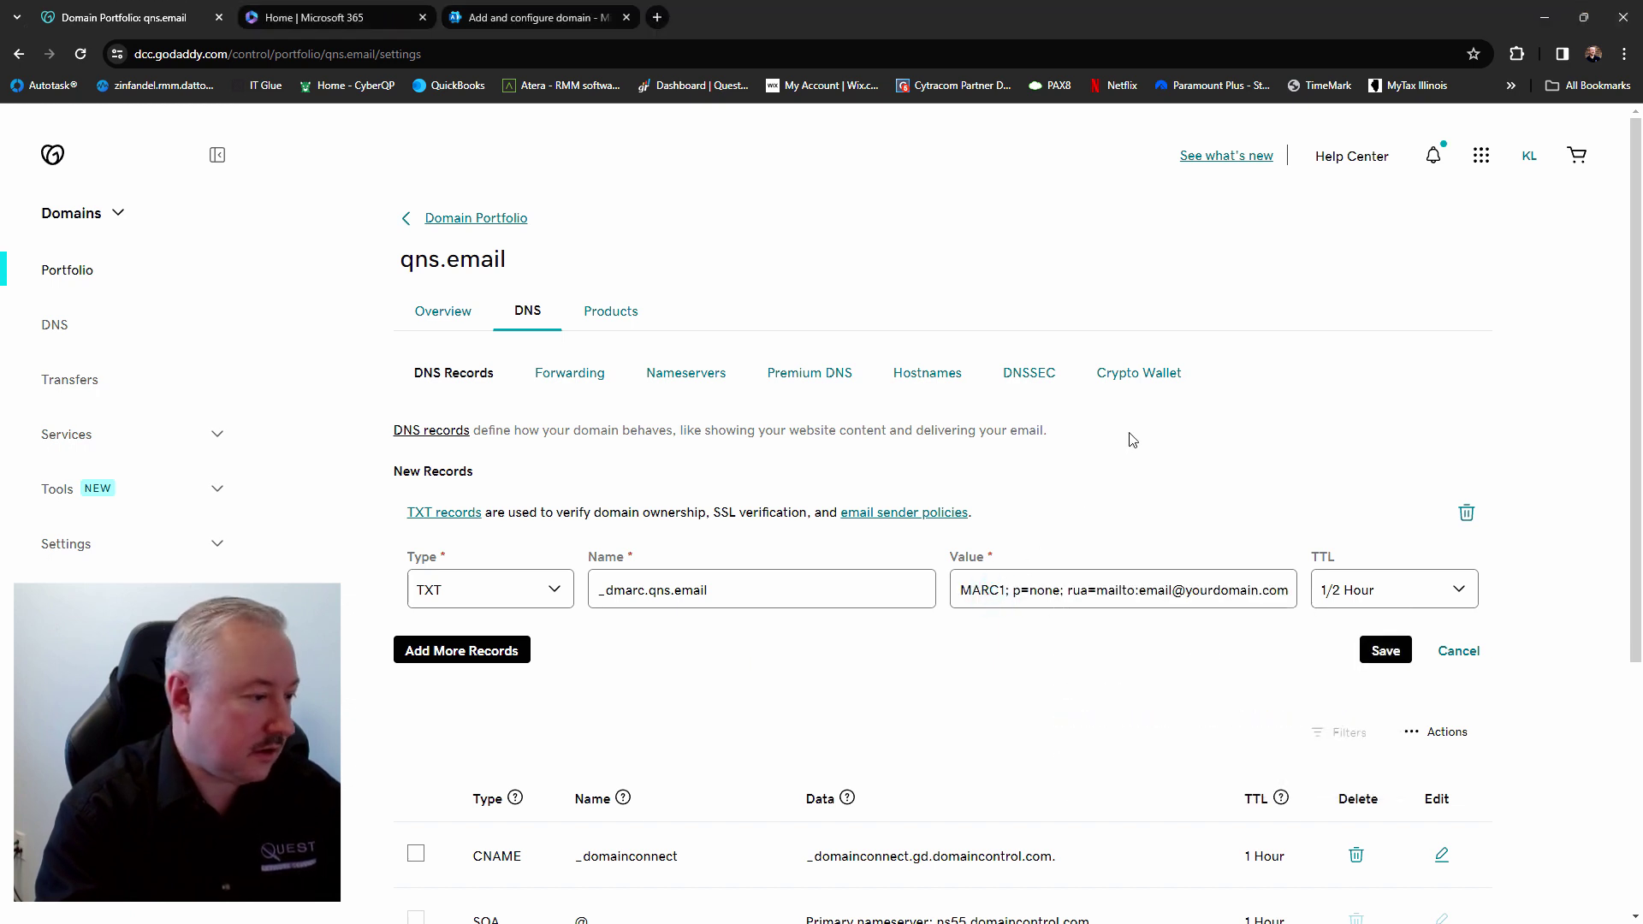
pyautogui.press('Home')
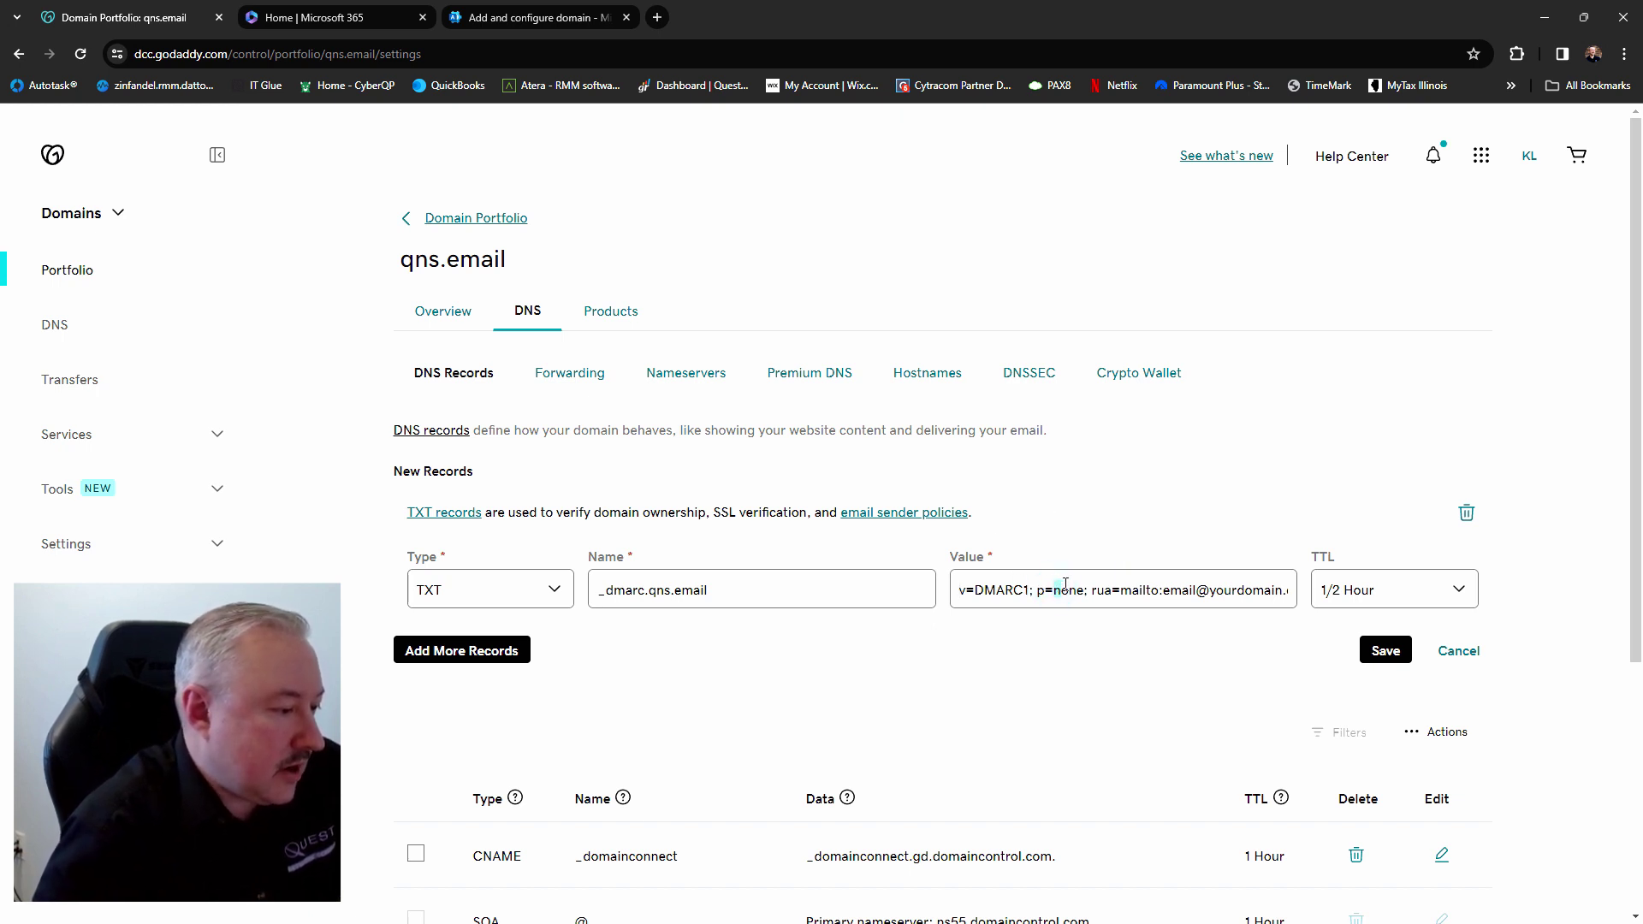
pyautogui.moveTo(1053, 589); pyautogui.dragTo(1081, 582)
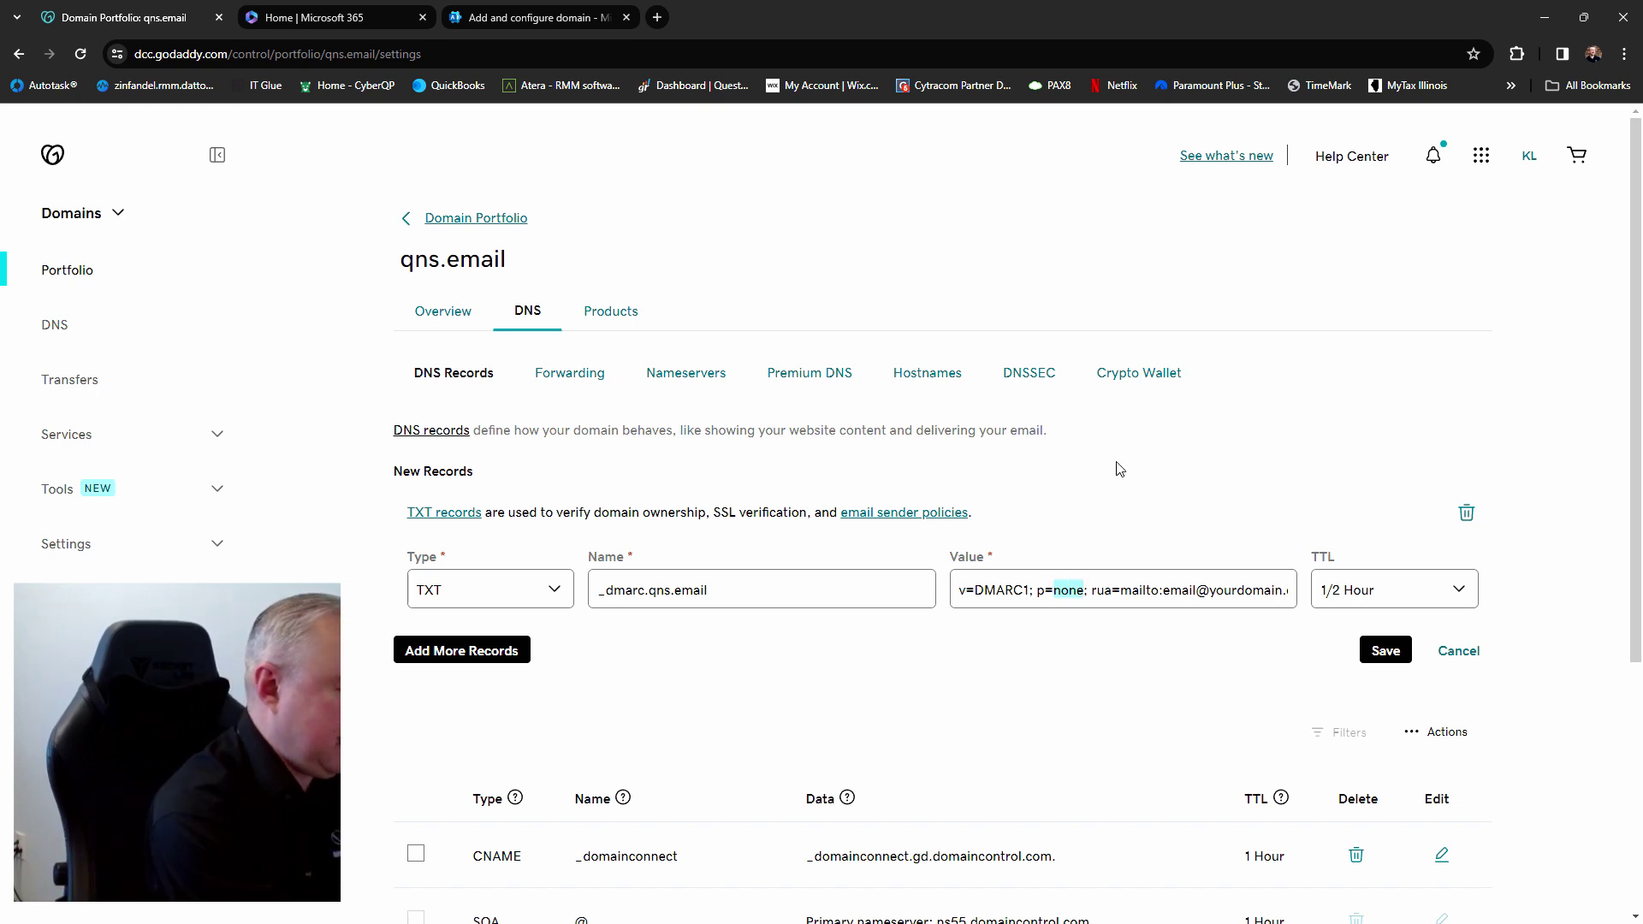
pyautogui.write('re')
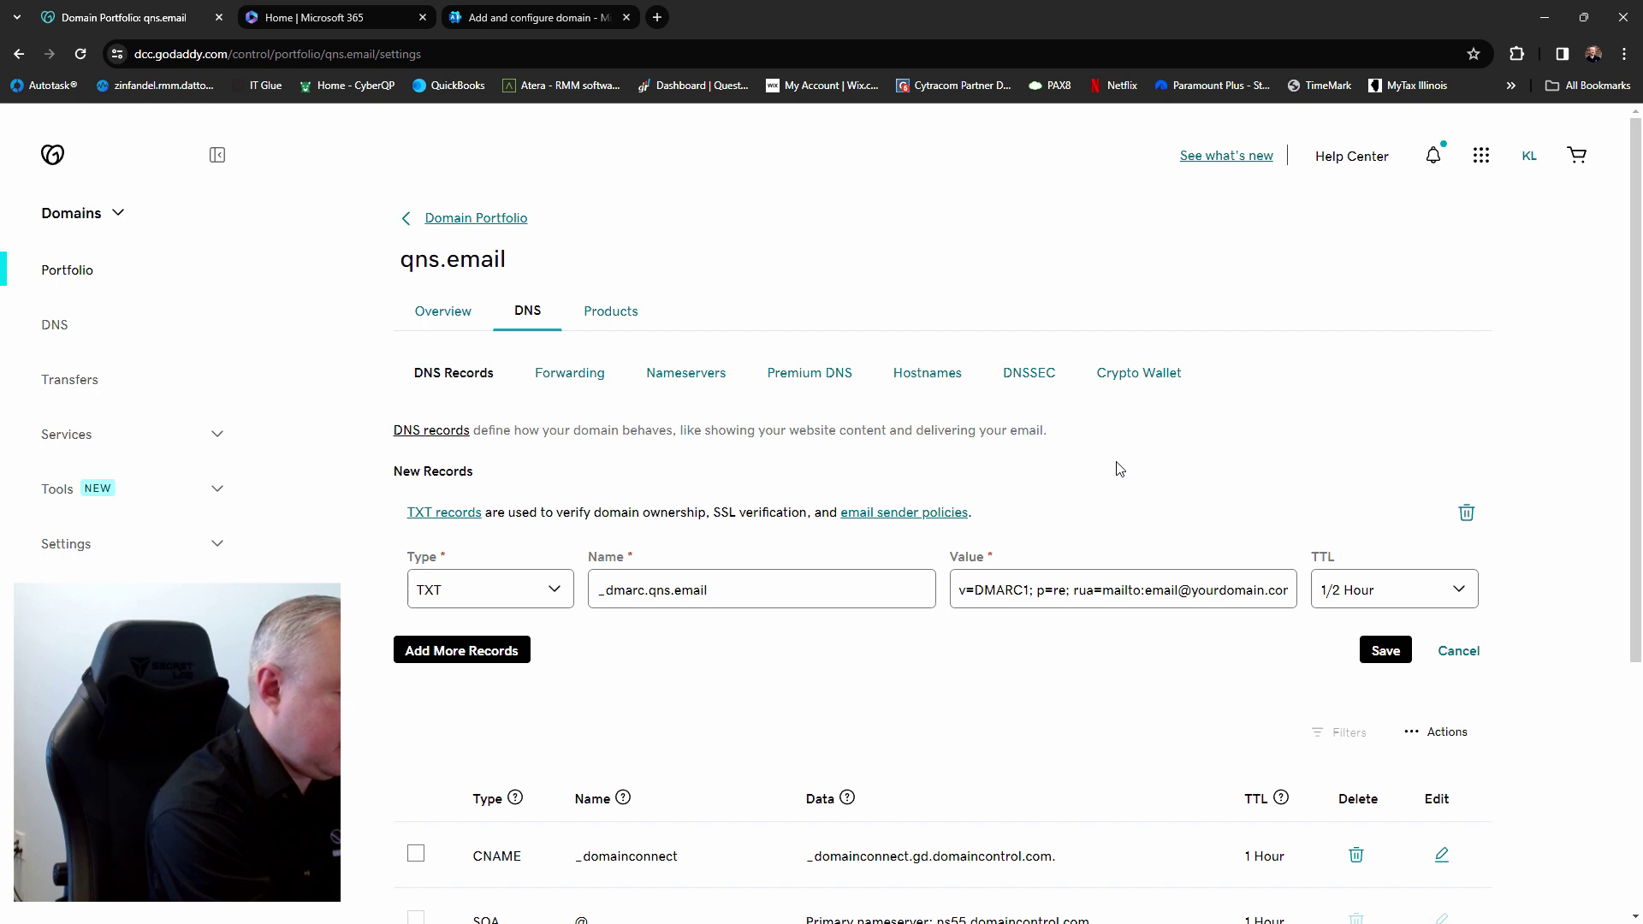
pyautogui.write('ject')
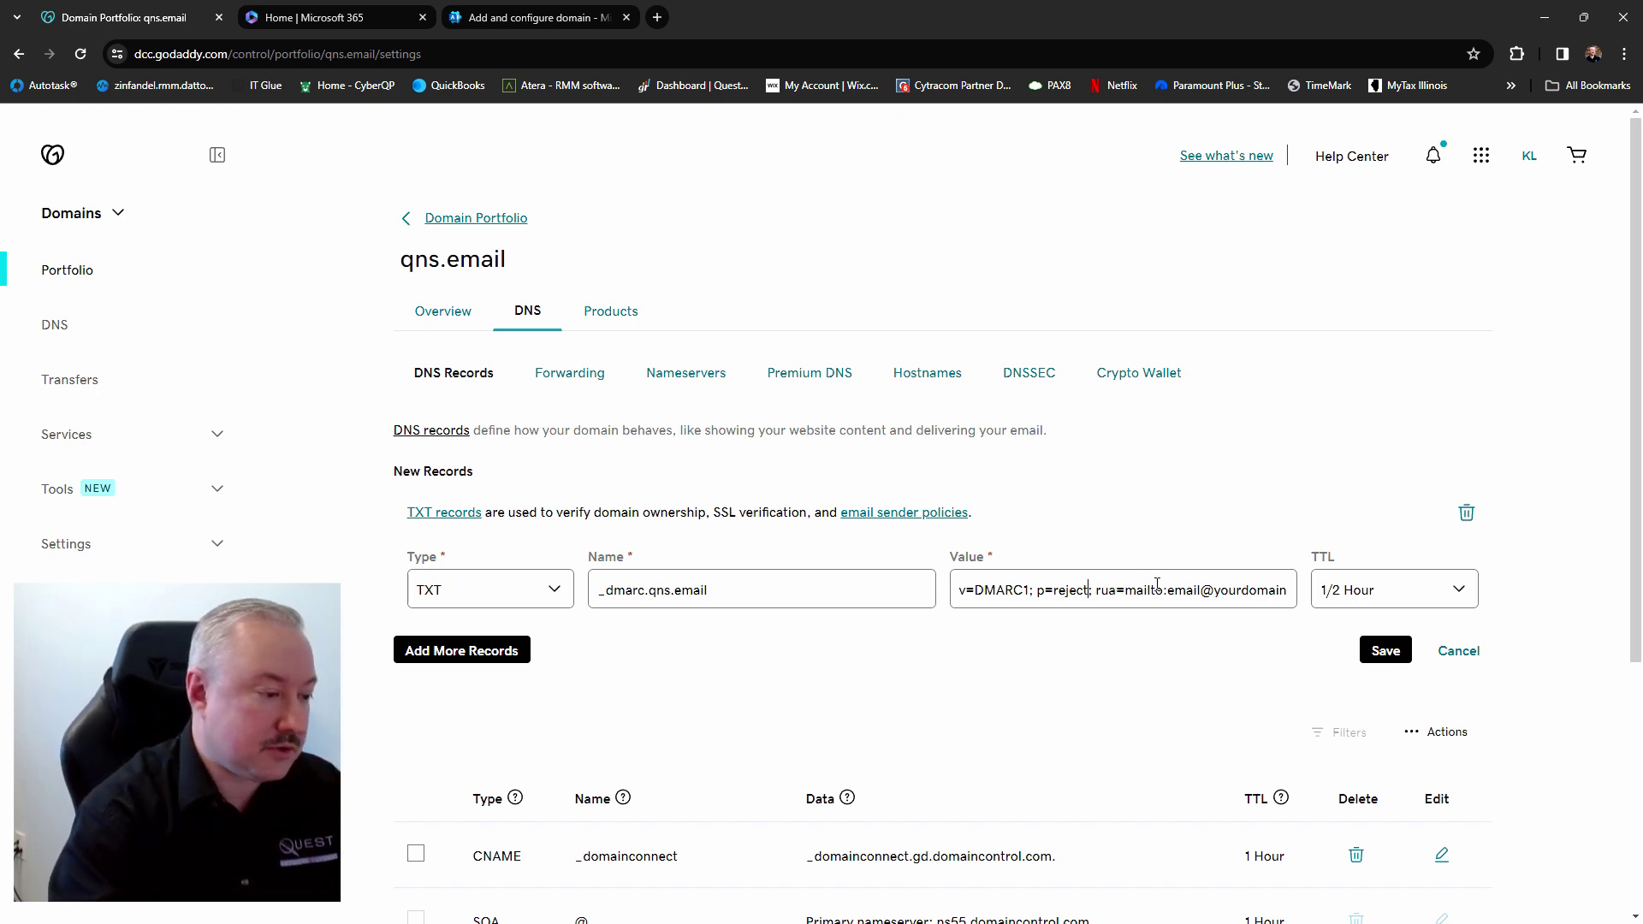
# Replace the placeholder rua address with the organisation's reports mailbox
pyautogui.moveTo(1170, 589); pyautogui.dragTo(1288, 590)
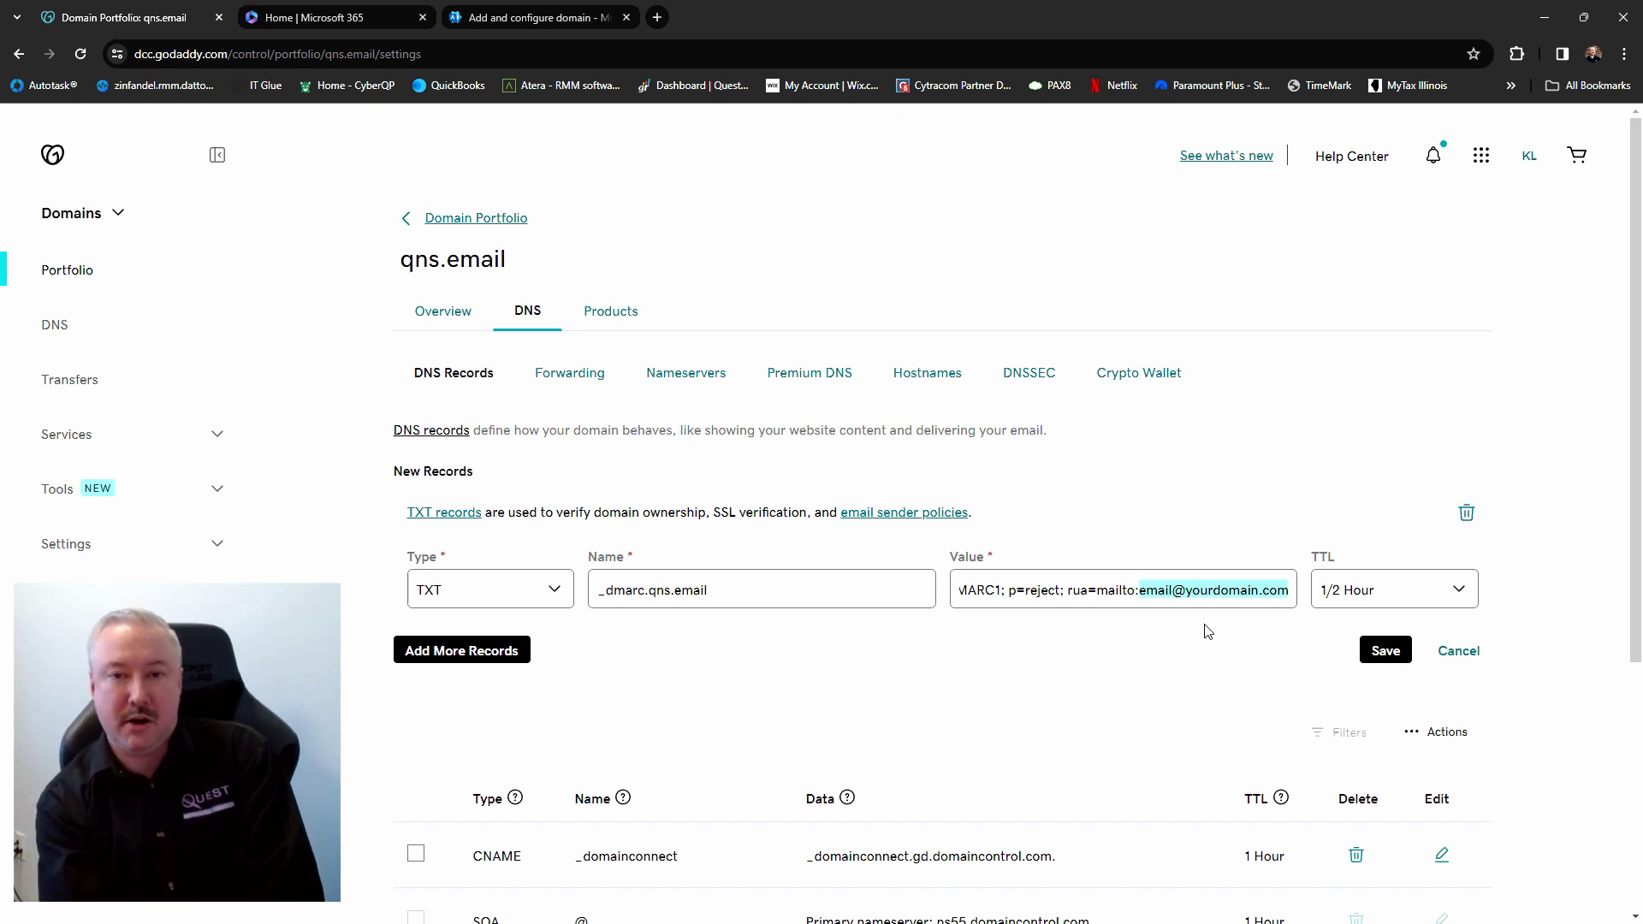
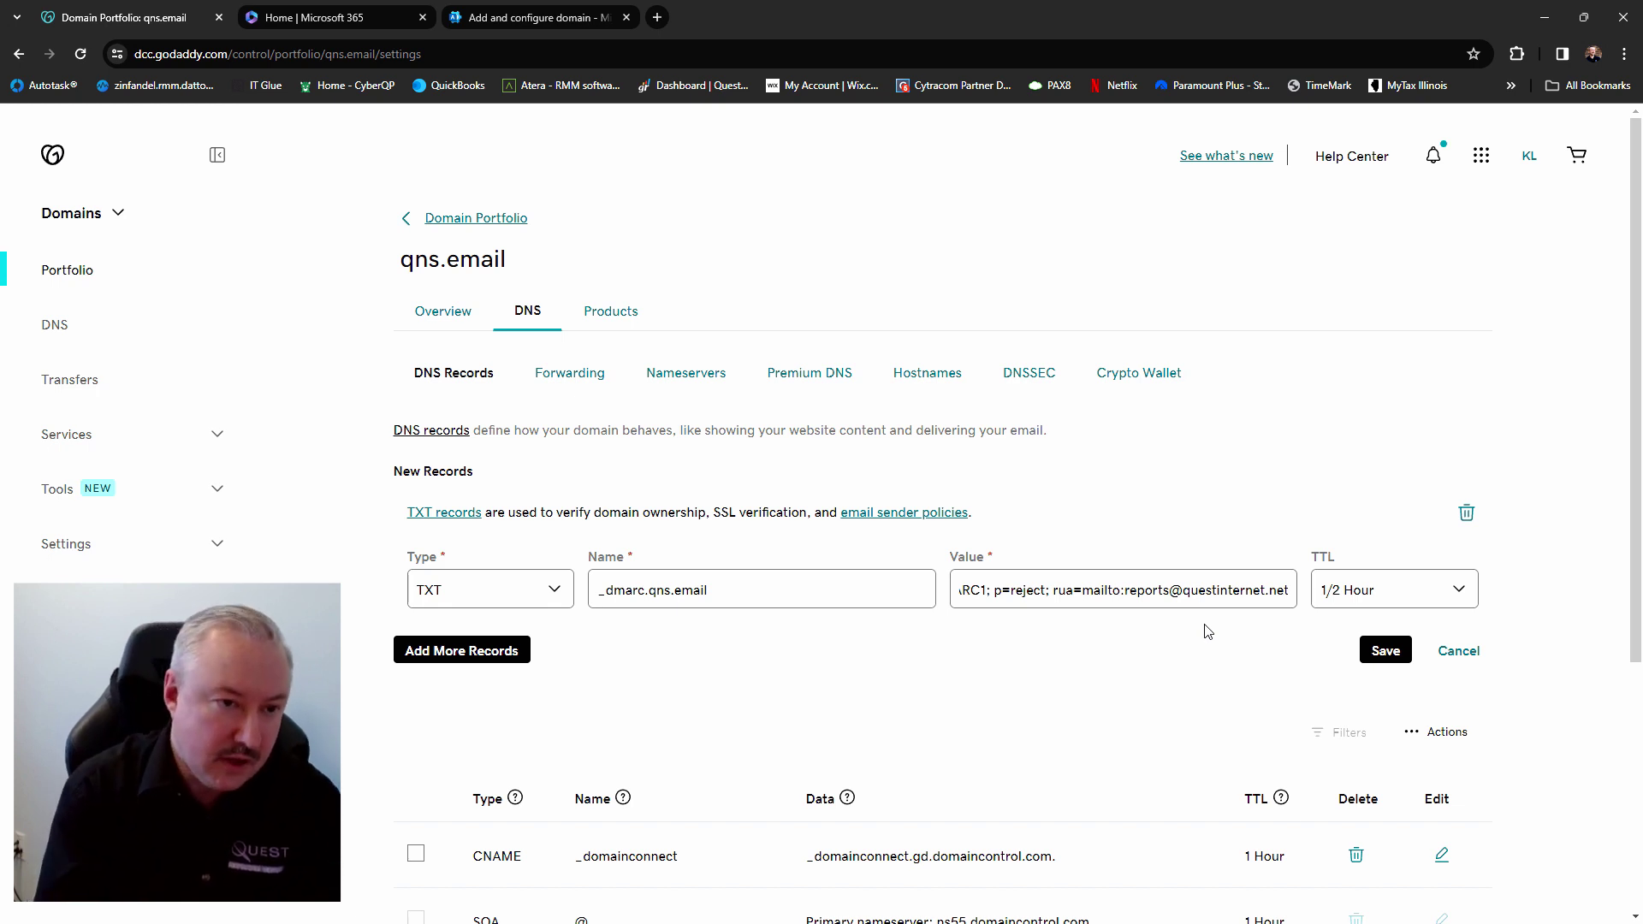
# Set the DMARC record's TTL to 1 Hour and save it
pyautogui.click(1393, 592)
pyautogui.click(1379, 637)
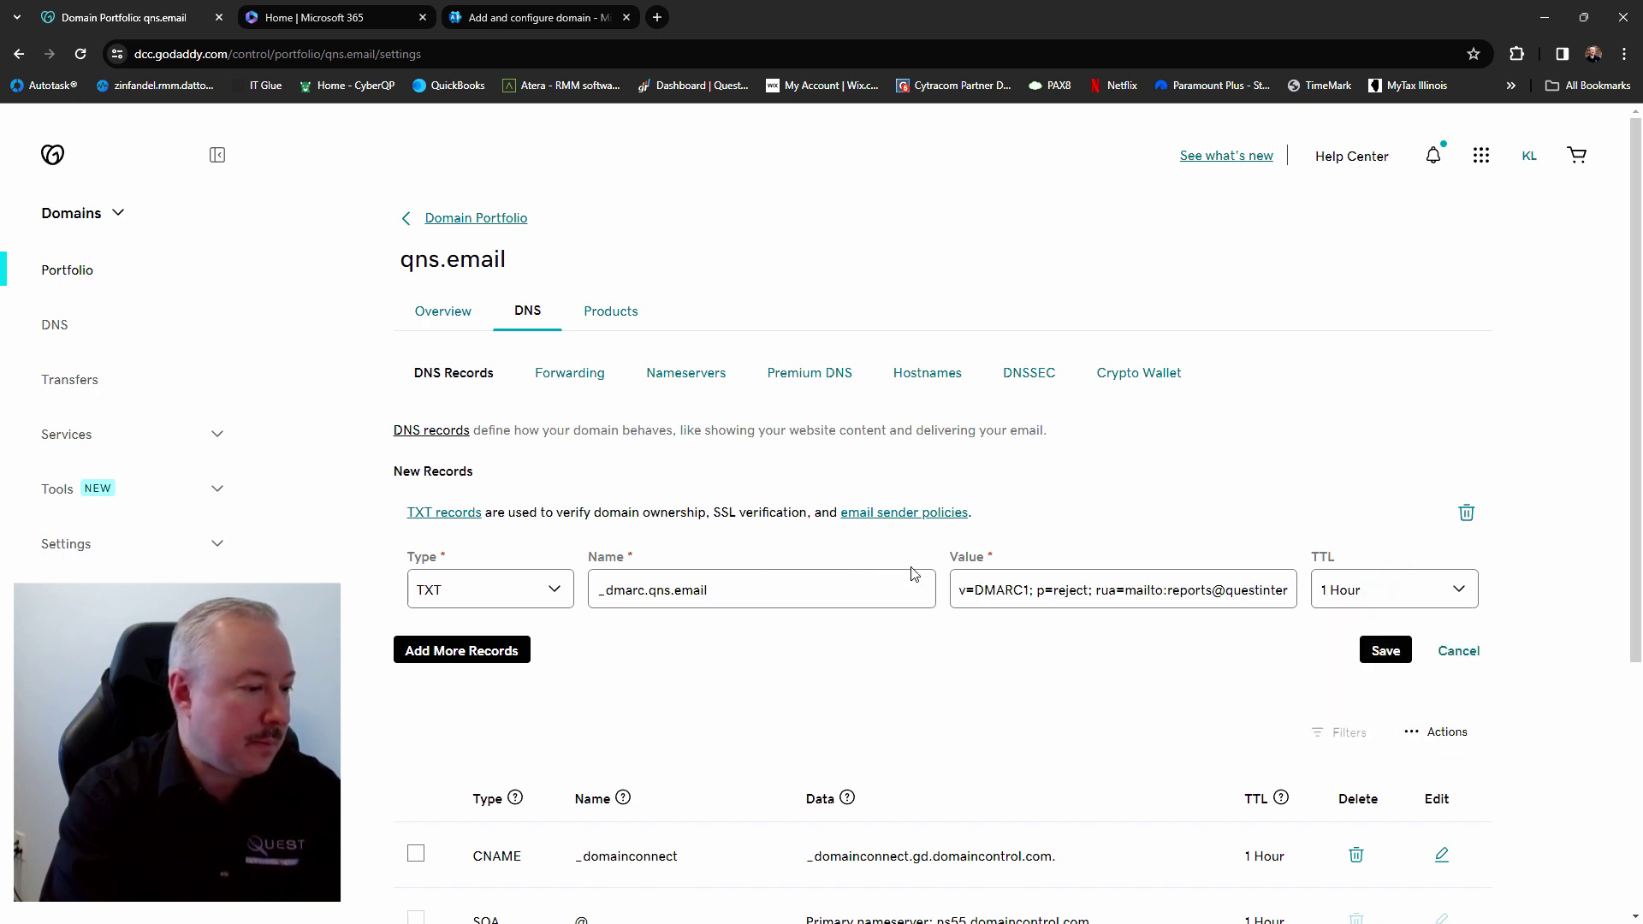
pyautogui.click(1212, 590)
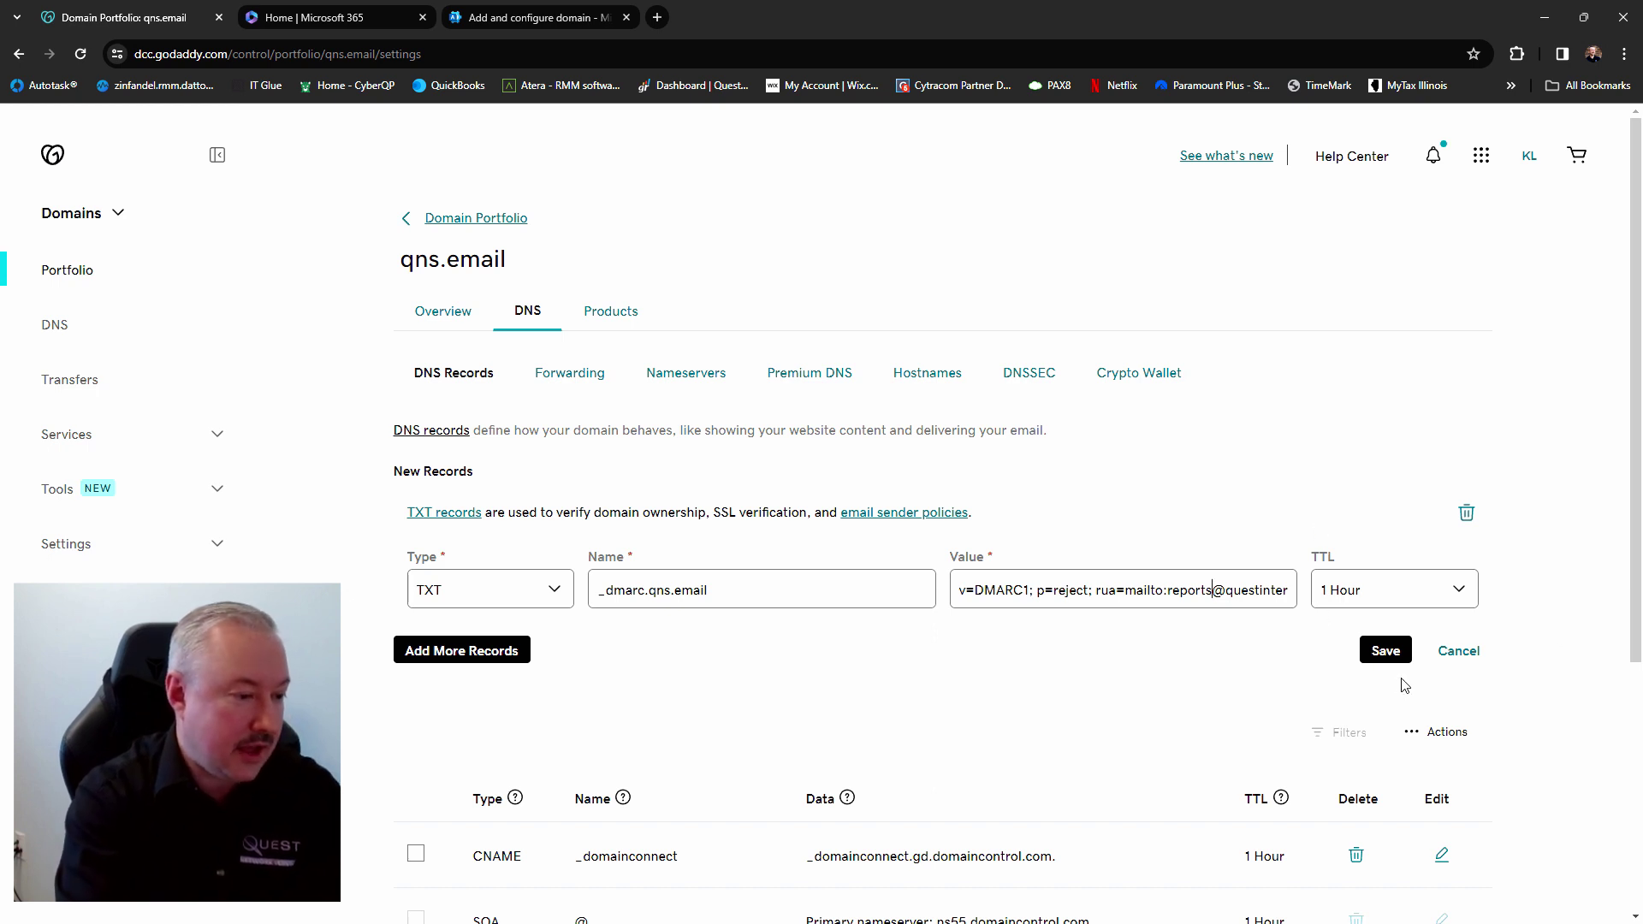
pyautogui.click(1387, 652)
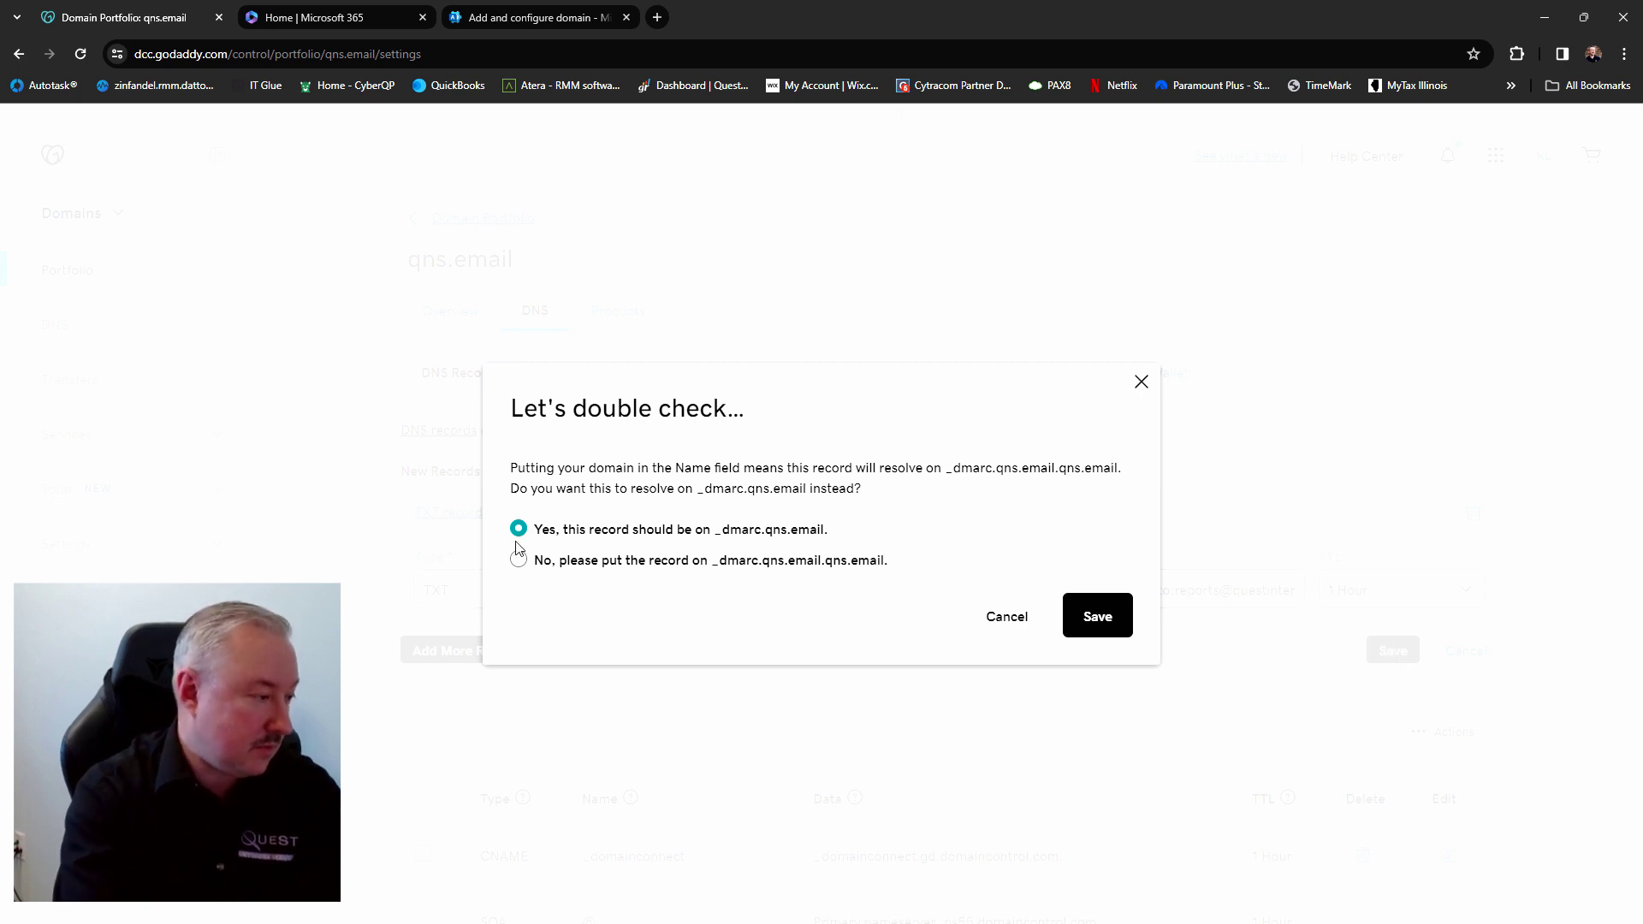
# Confirm the record belongs on _dmarc.qns.email and check it in the DNS list
pyautogui.click(1108, 626)
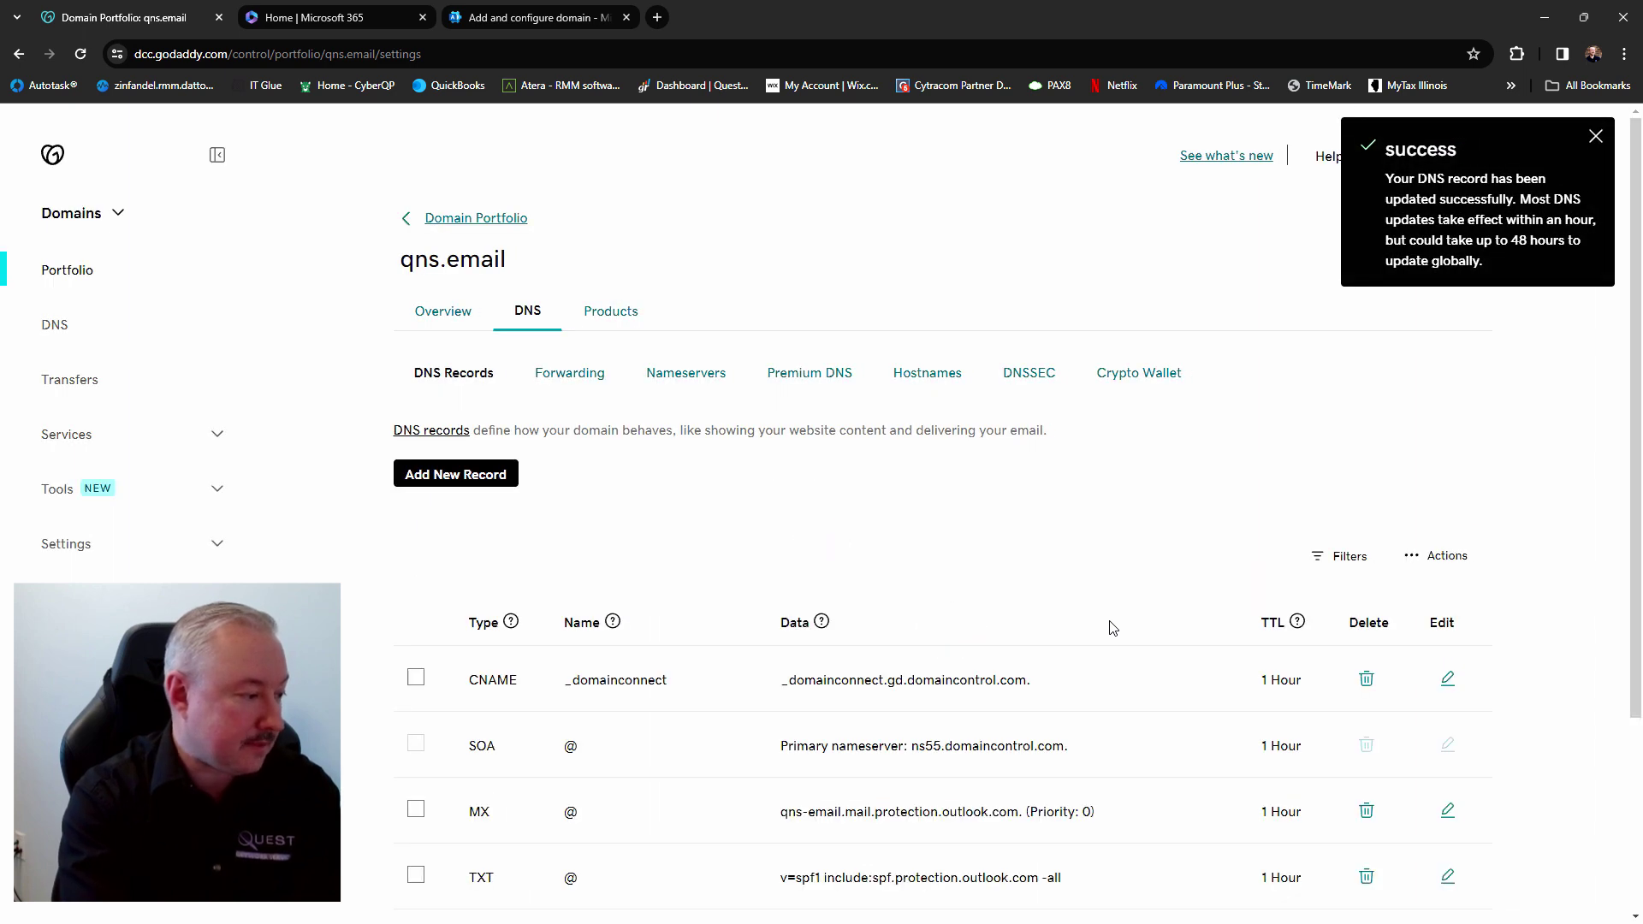
pyautogui.scroll(-3, 1072, 577)
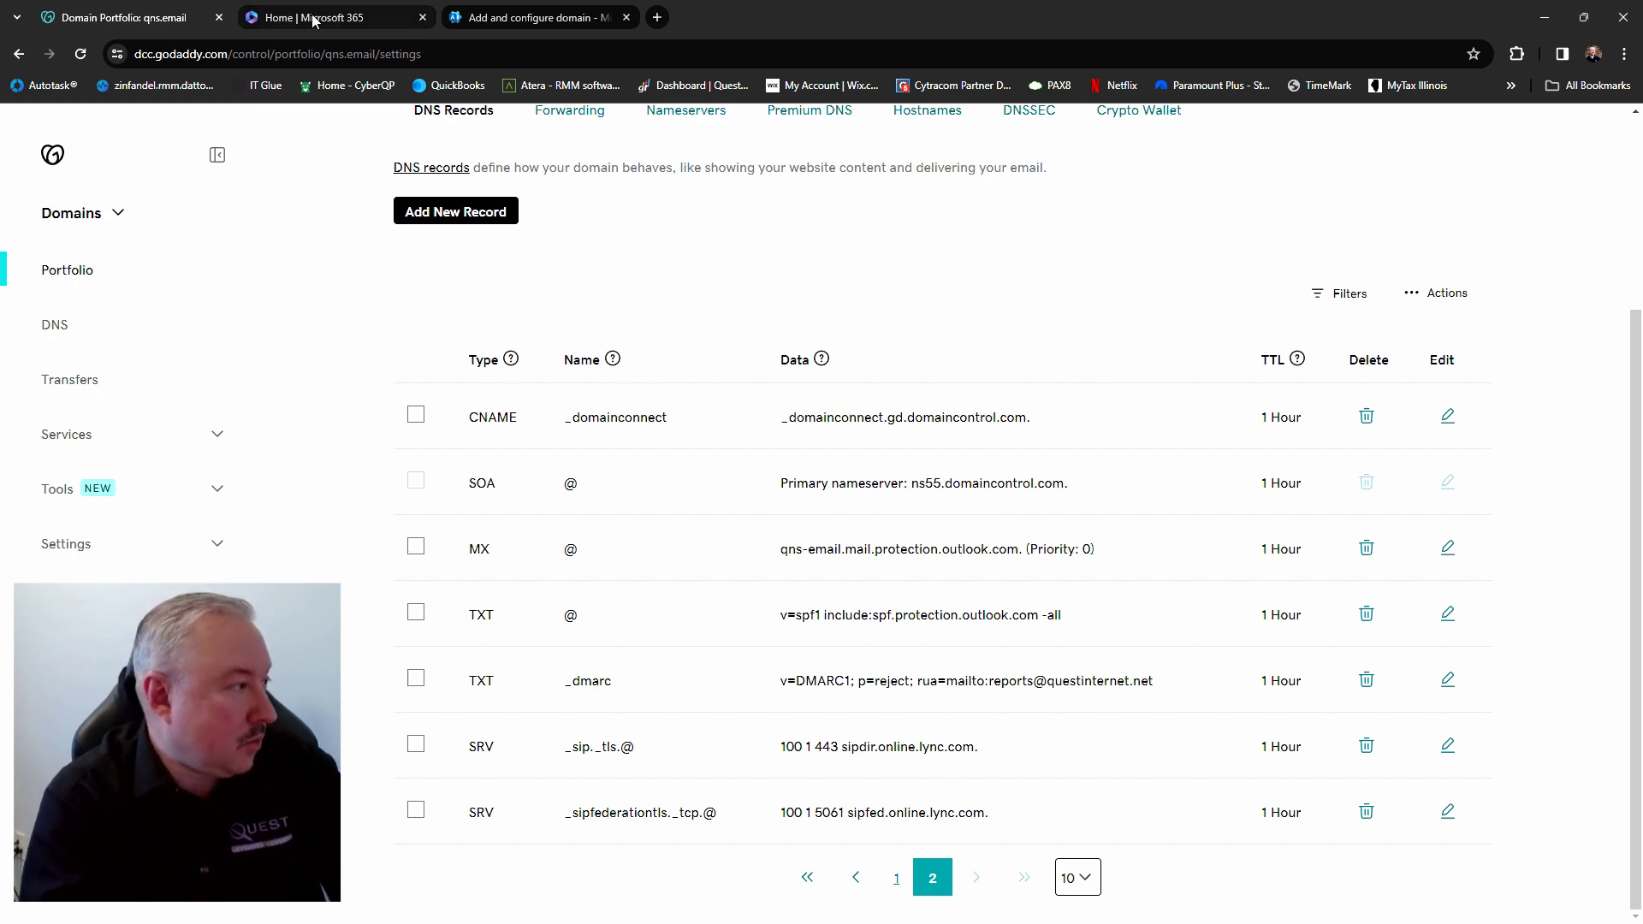
# Go from the Microsoft 365 admin center's full list to the Exchange admin center
pyautogui.click(282, 19)
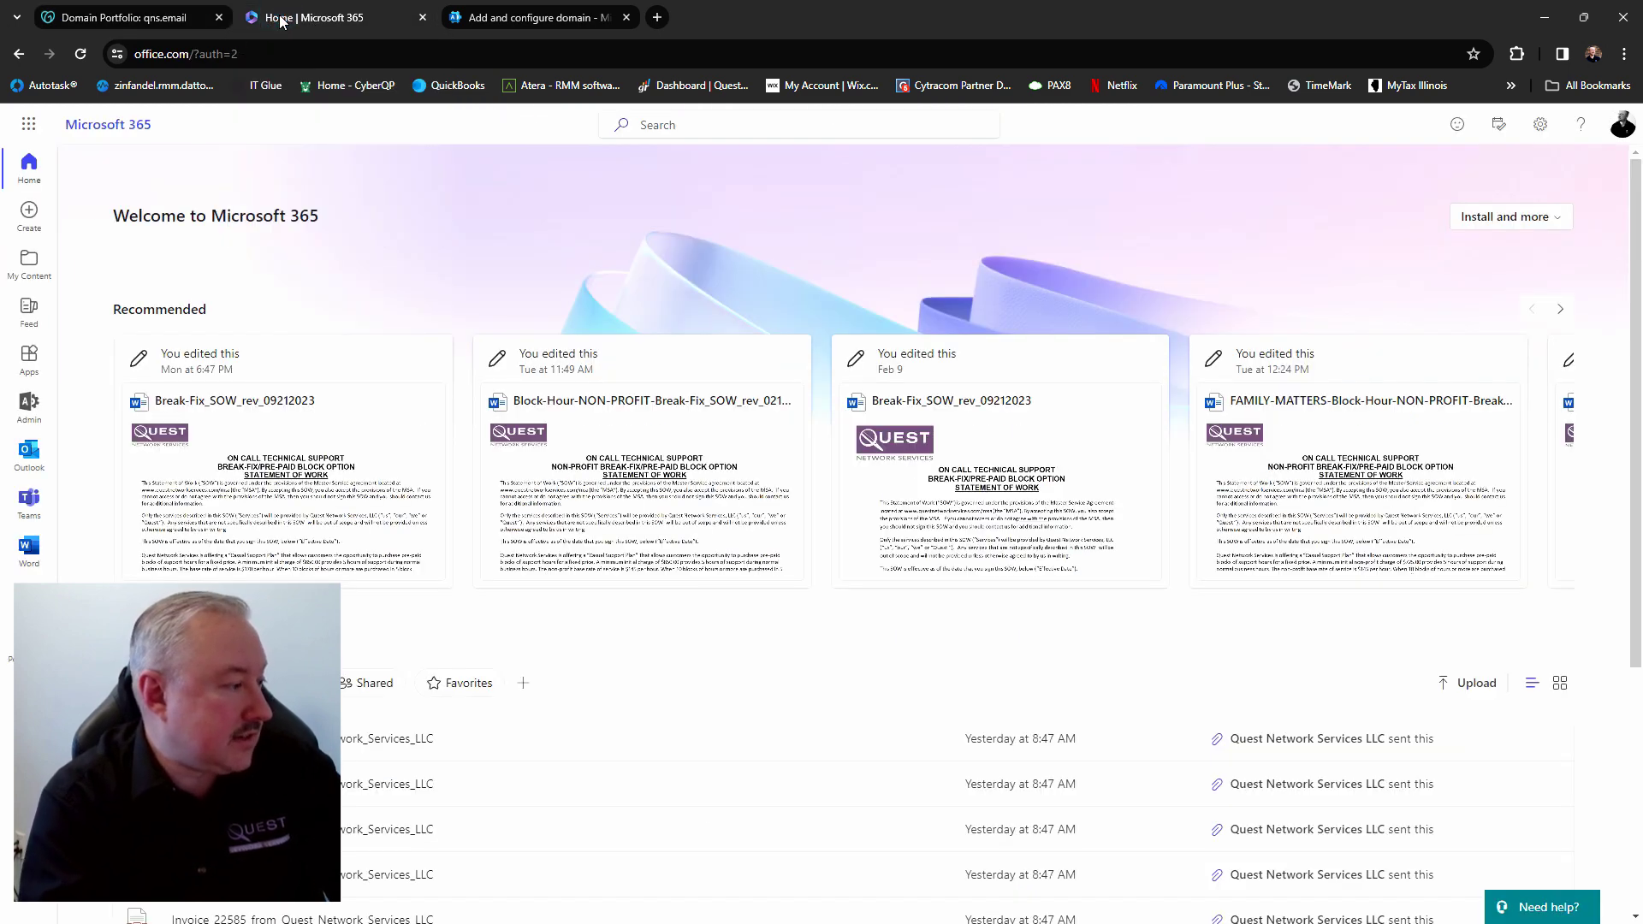
pyautogui.click(32, 416)
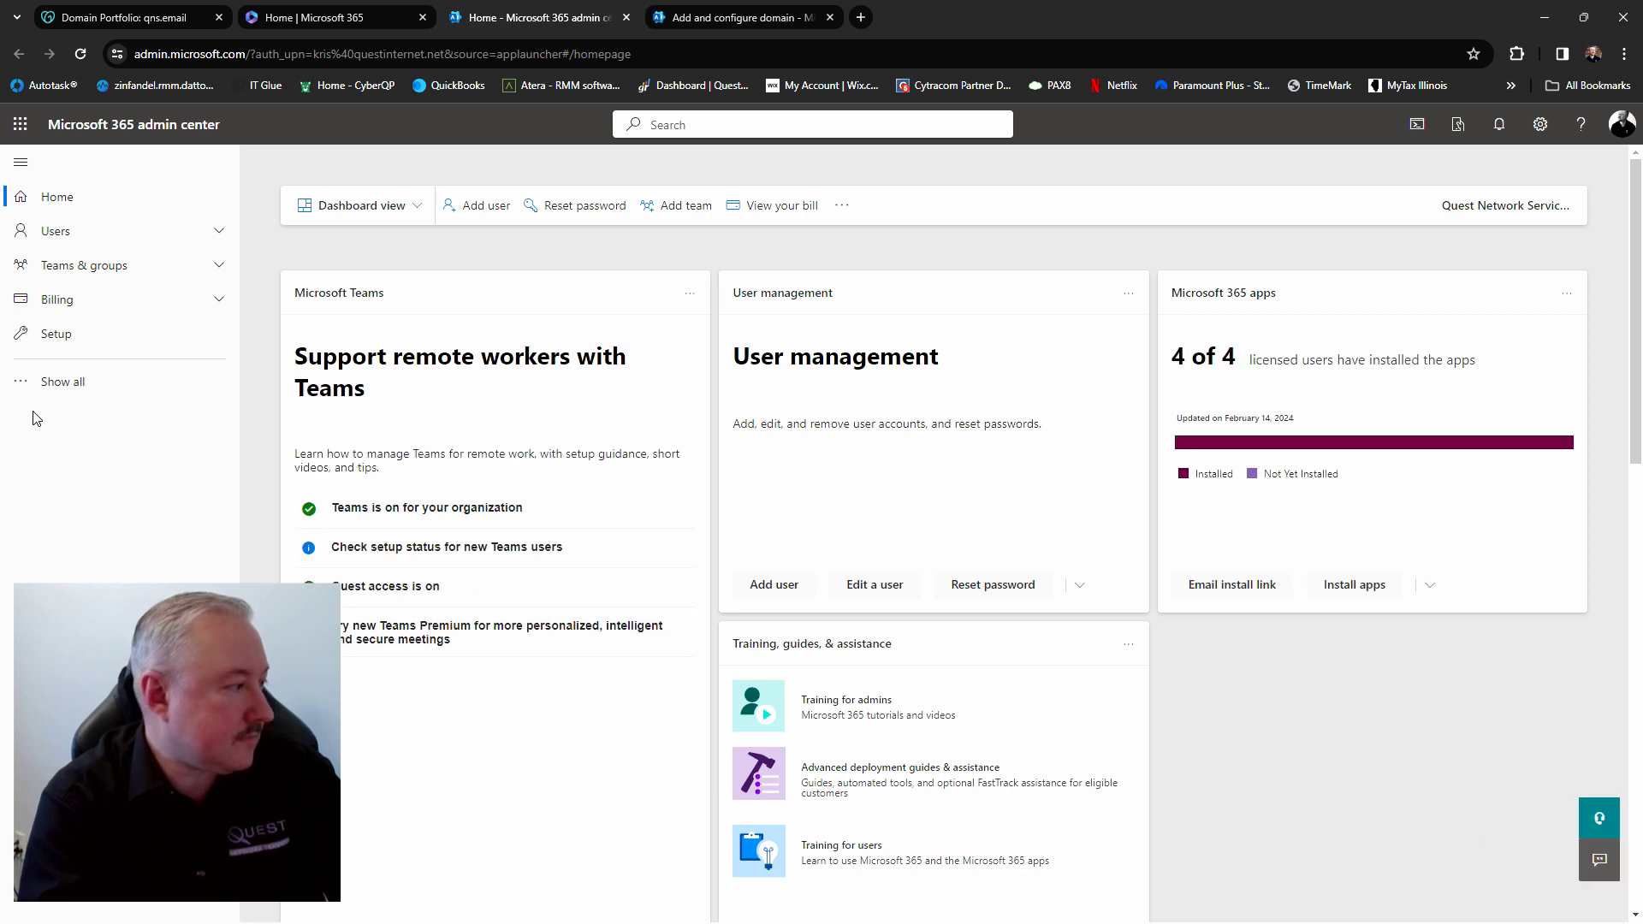
pyautogui.click(74, 387)
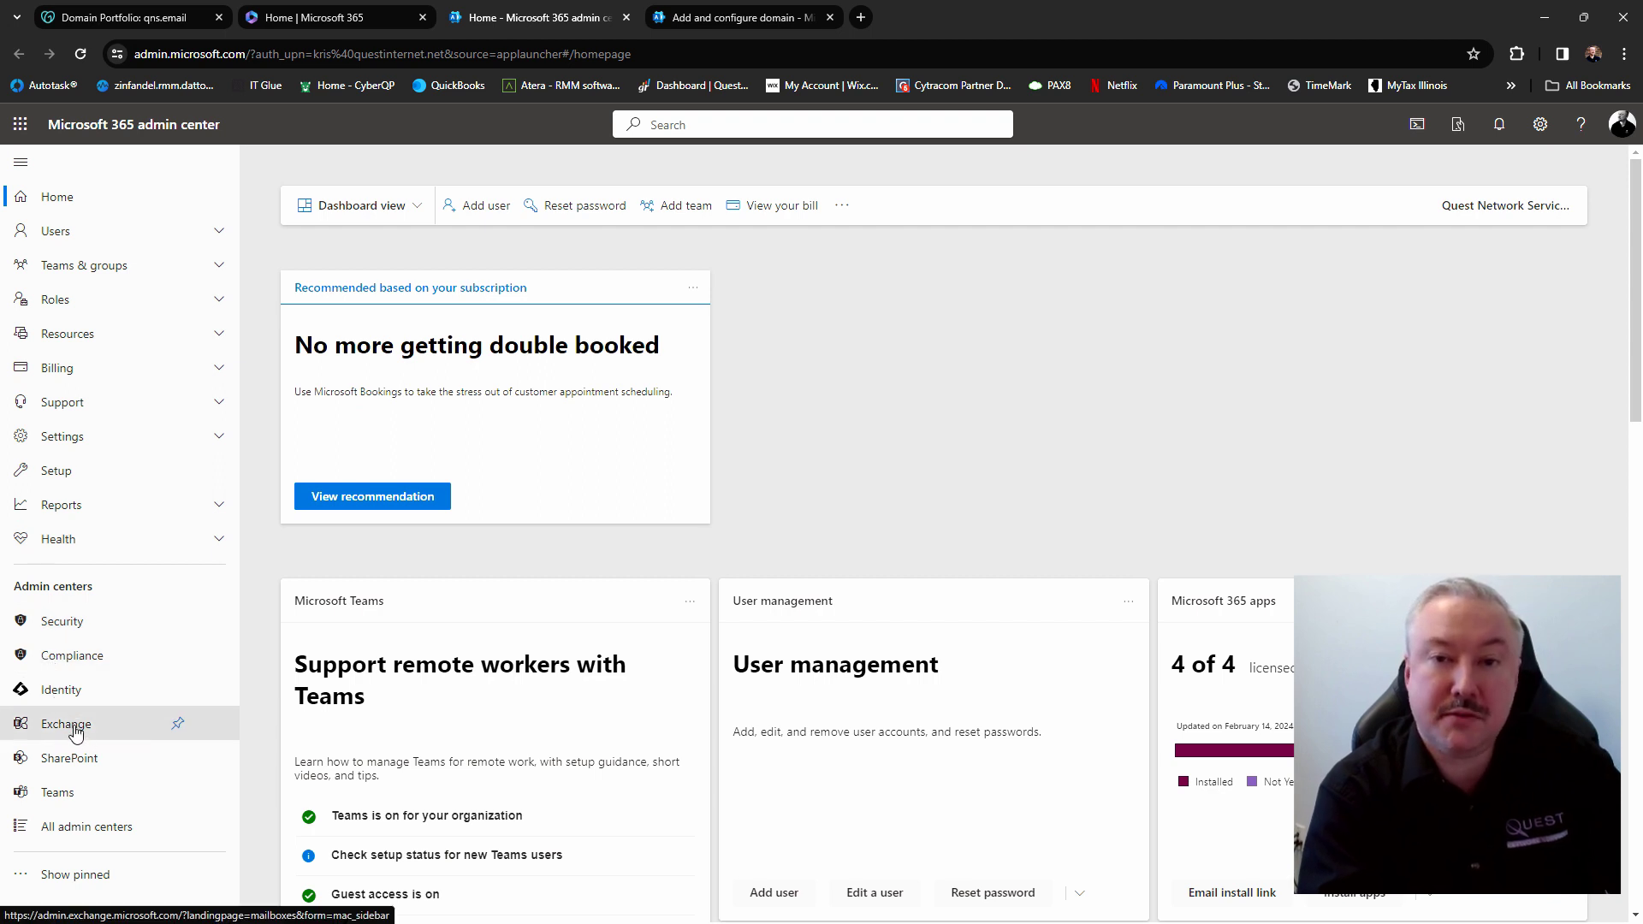
pyautogui.click(76, 729)
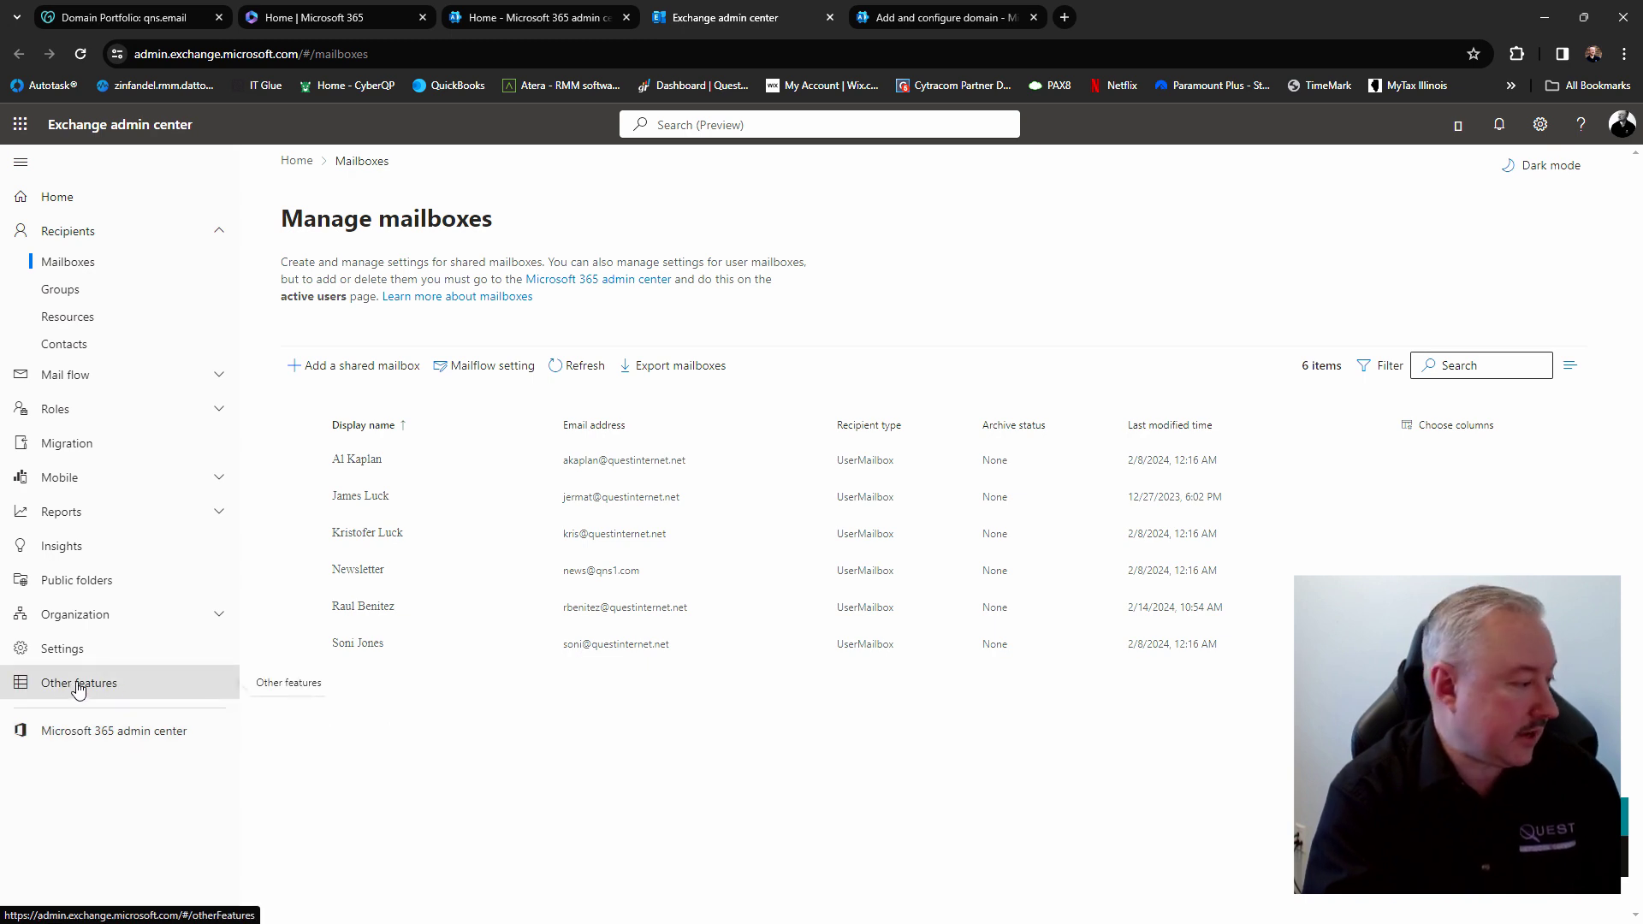
# Follow Other features to the Defender DKIM page at security.microsoft.com/dkimv2
pyautogui.click(79, 685)
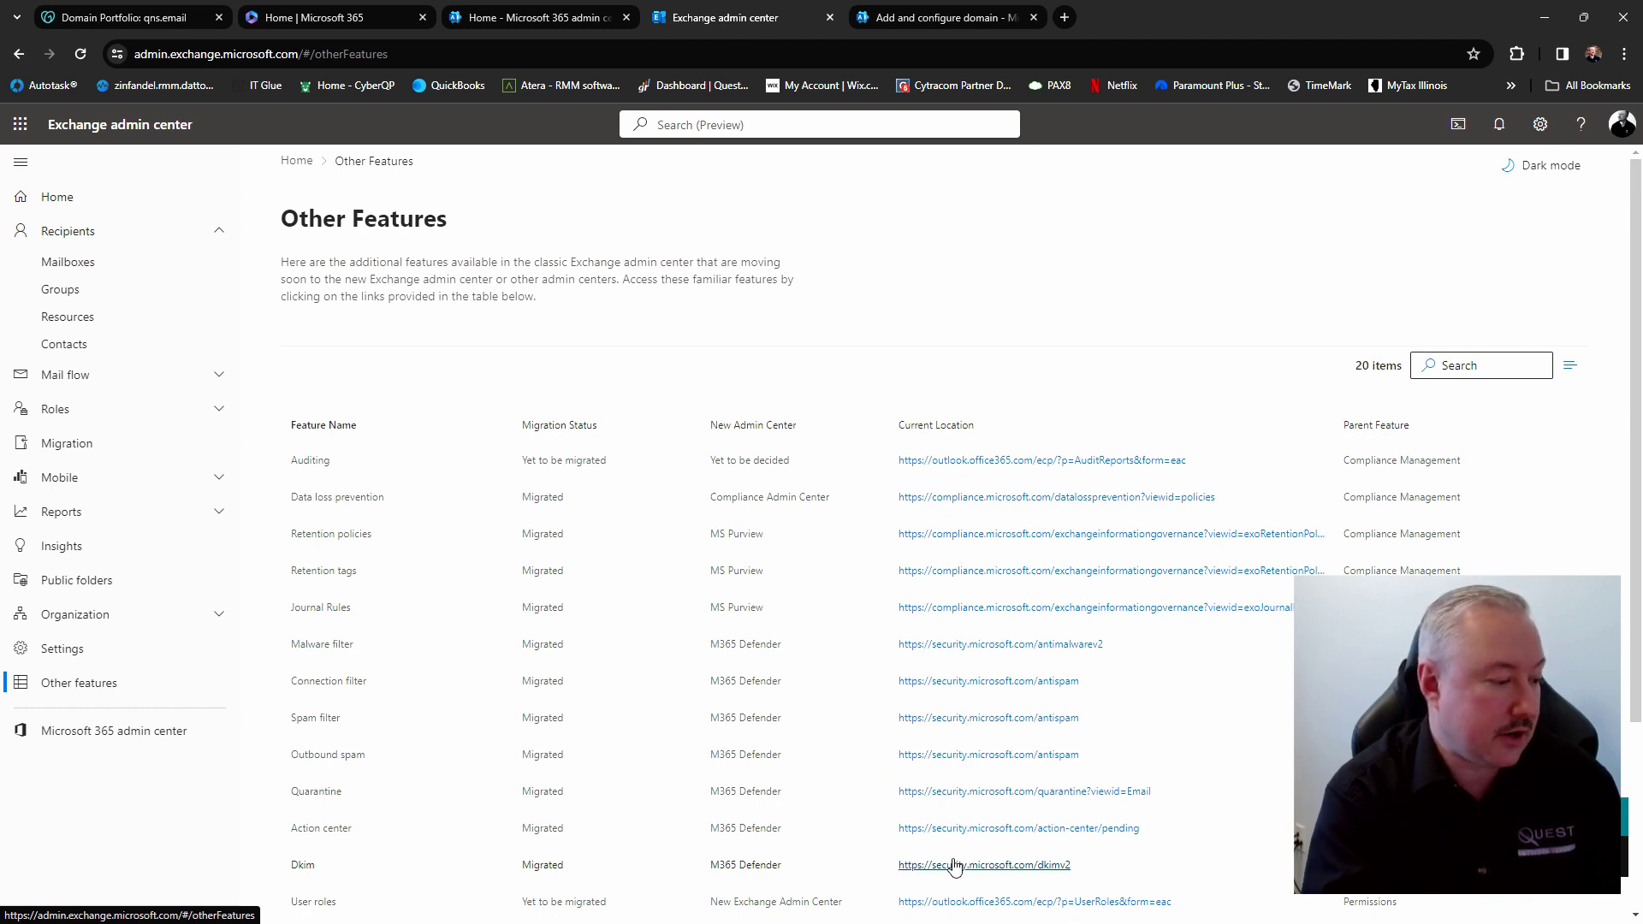
pyautogui.click(1017, 866)
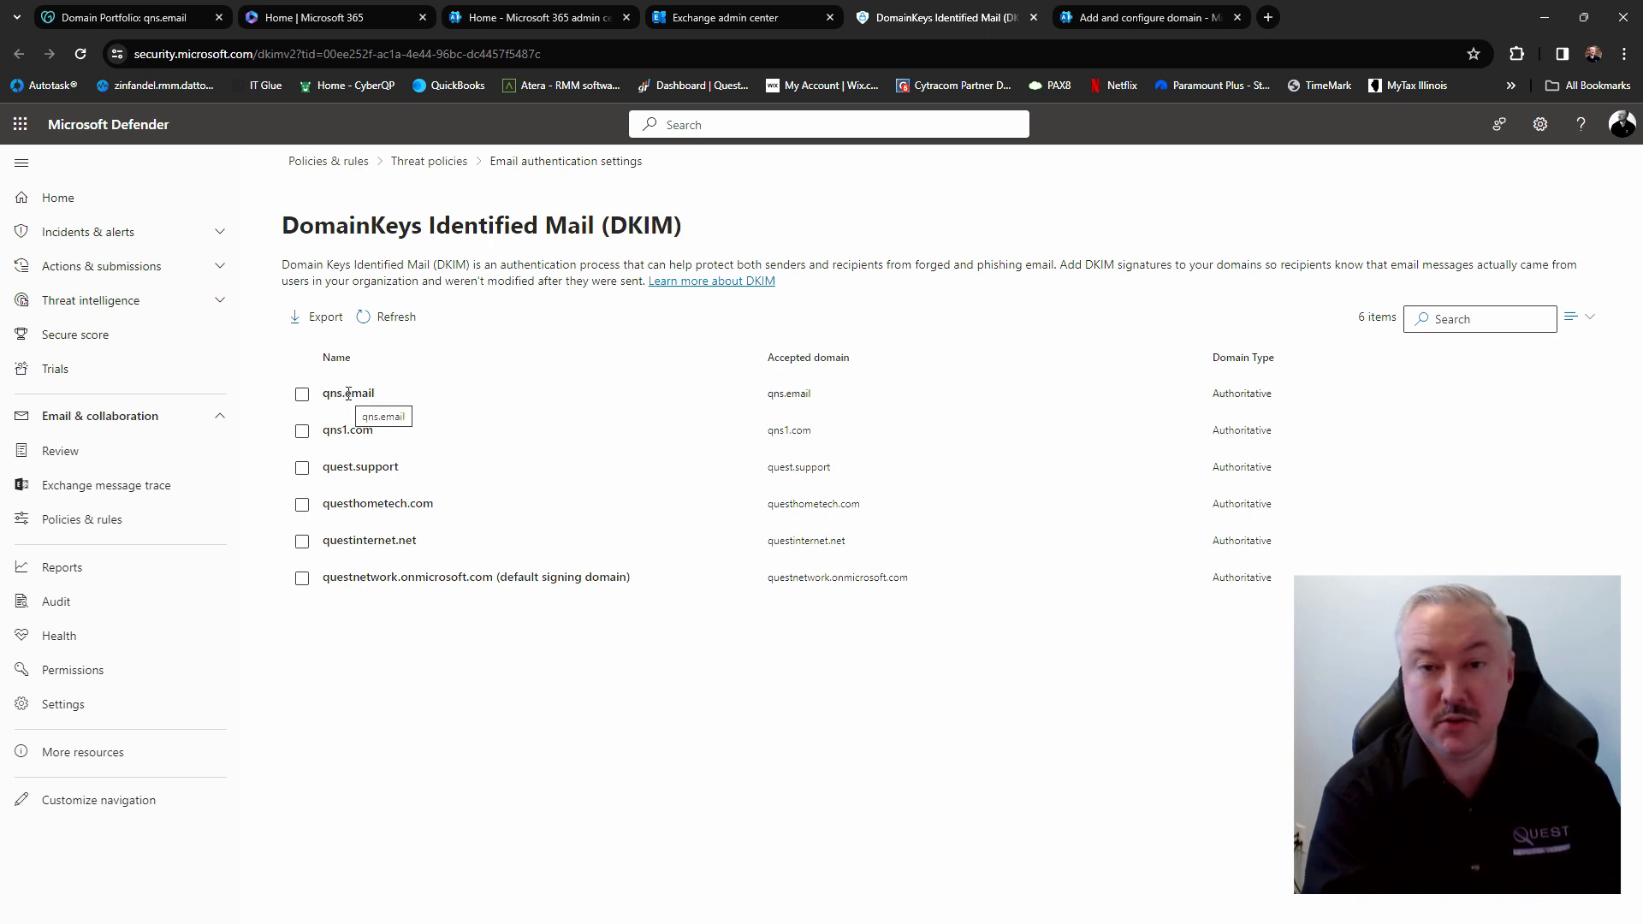
# Open qns.email's DKIM details, try creating DKIM keys, and dismiss the client error
pyautogui.click(348, 395)
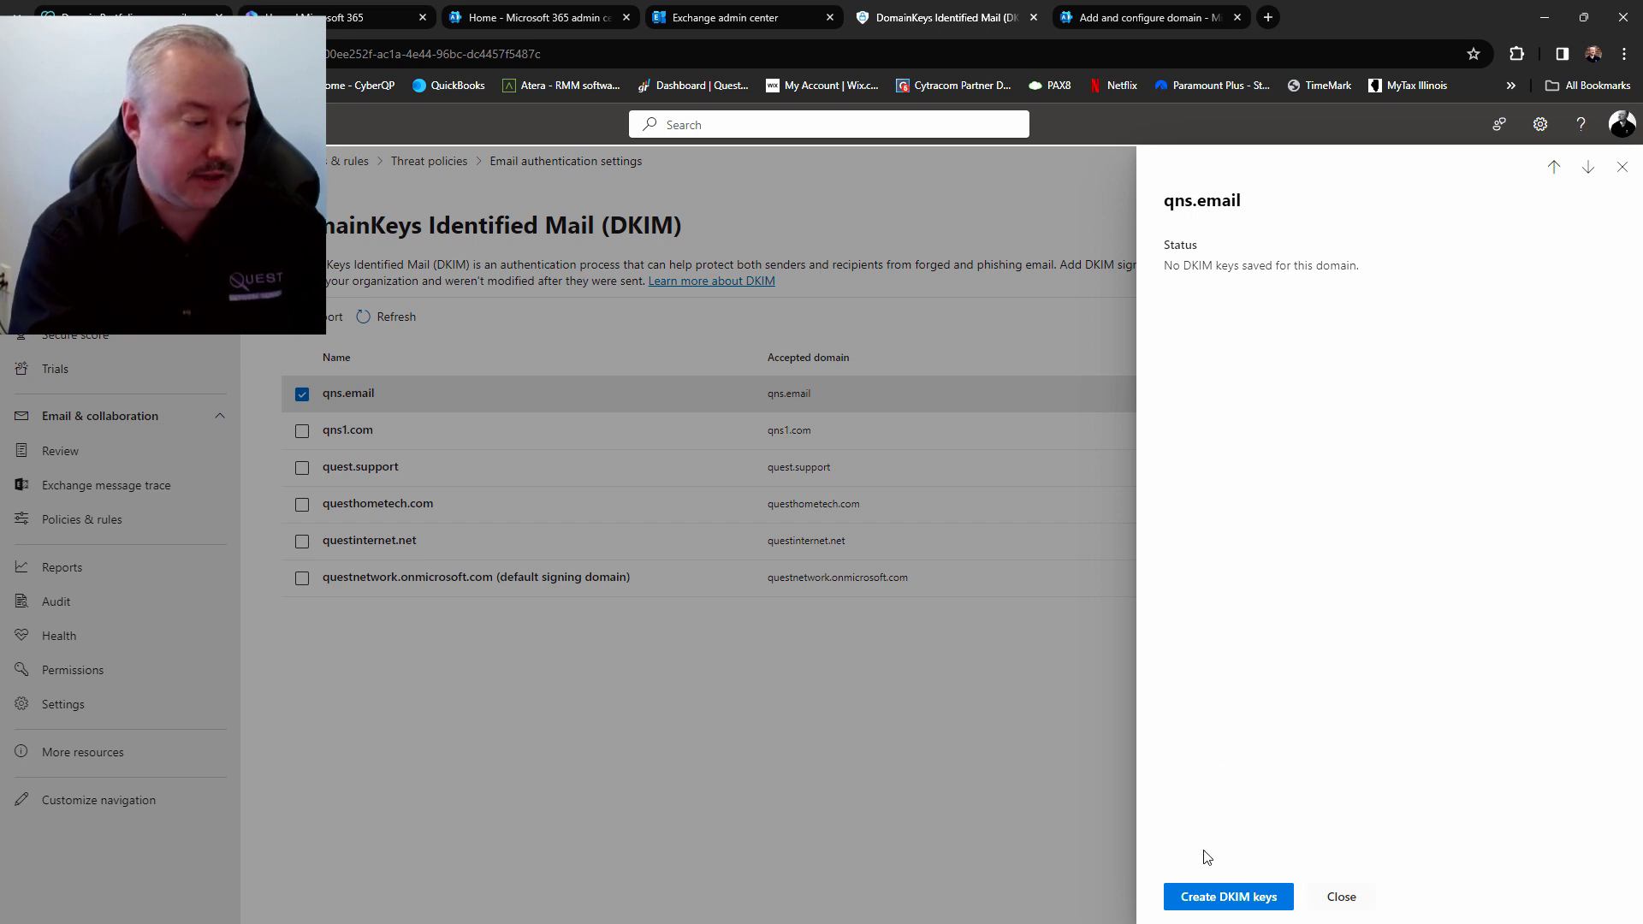
pyautogui.click(1224, 898)
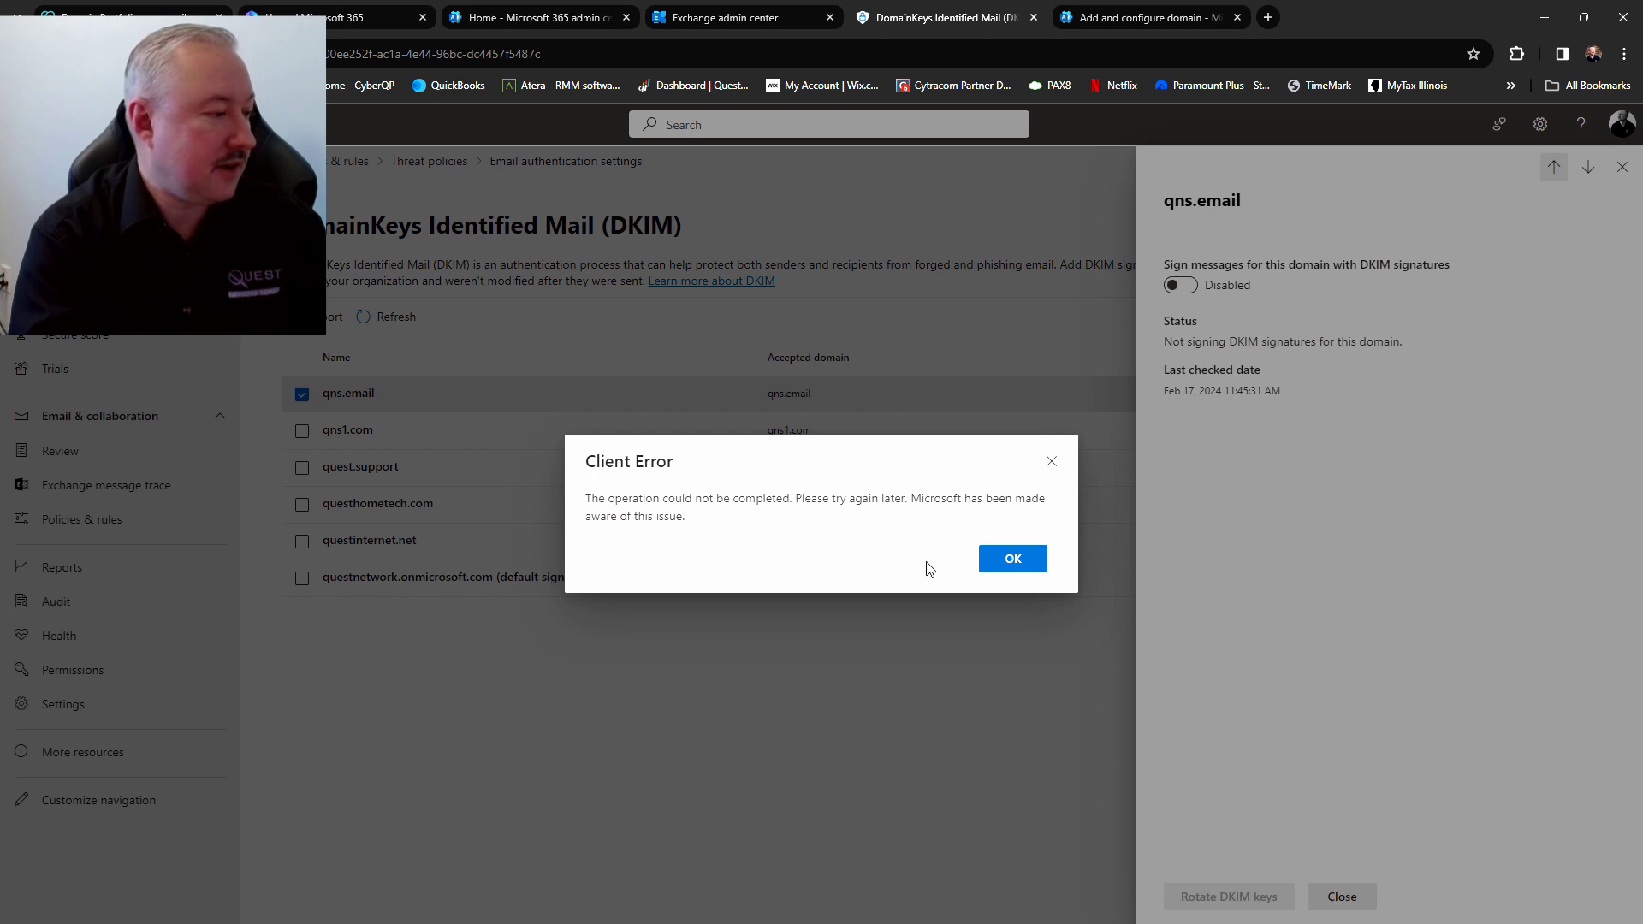
pyautogui.click(1013, 560)
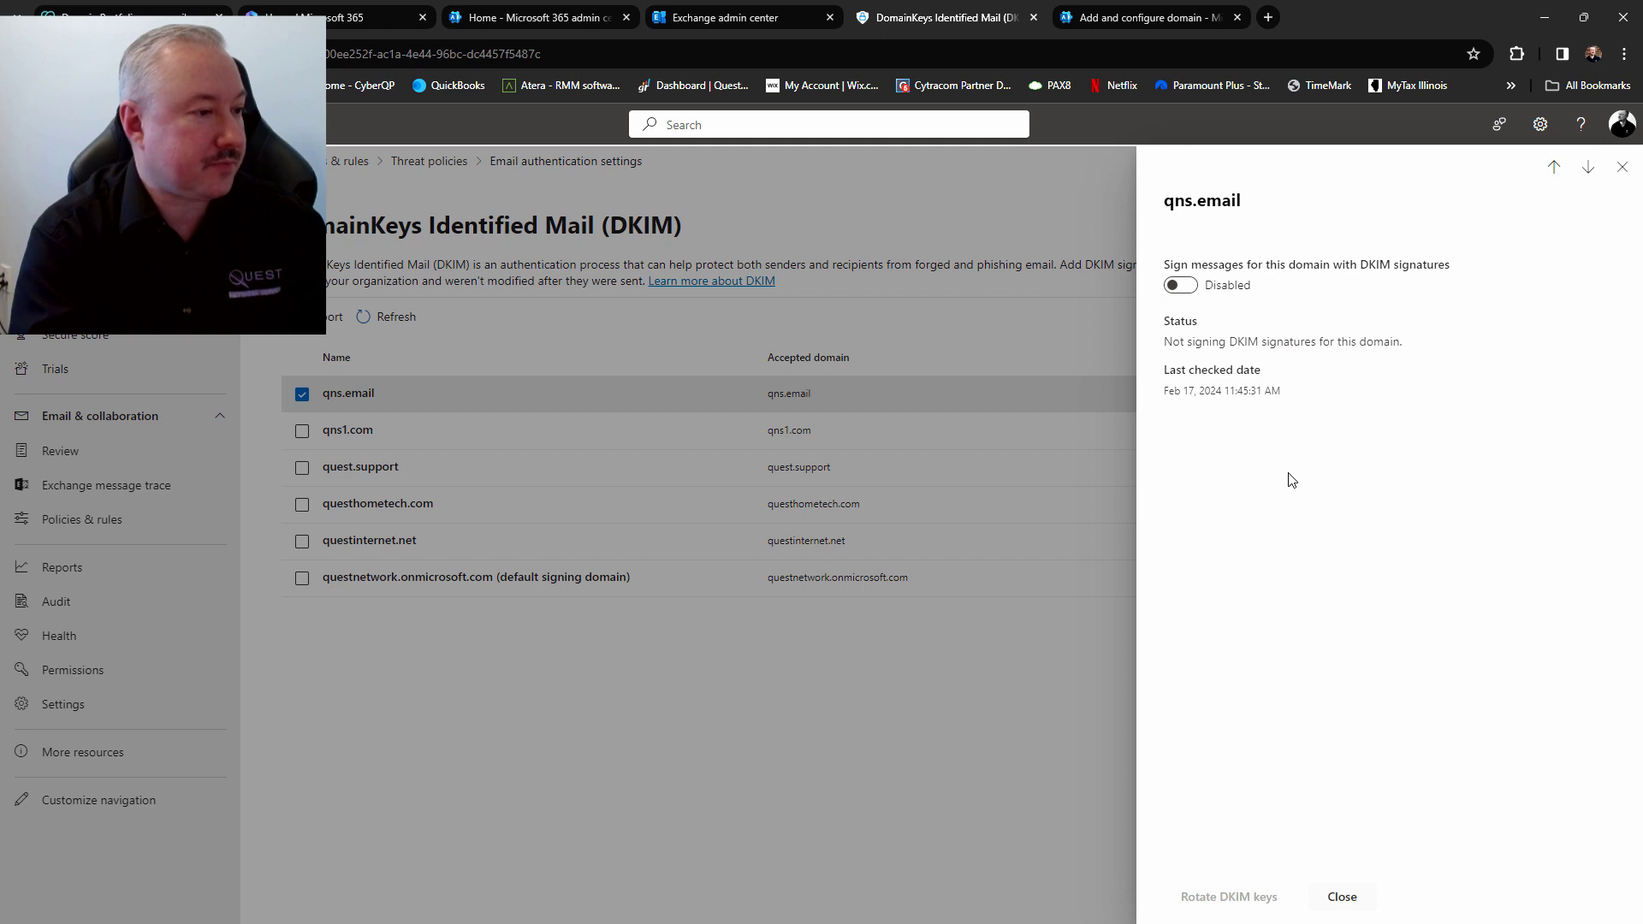
# Retry enabling DKIM signing for qns.email, which fails demanding two CNAME records
pyautogui.click(1179, 286)
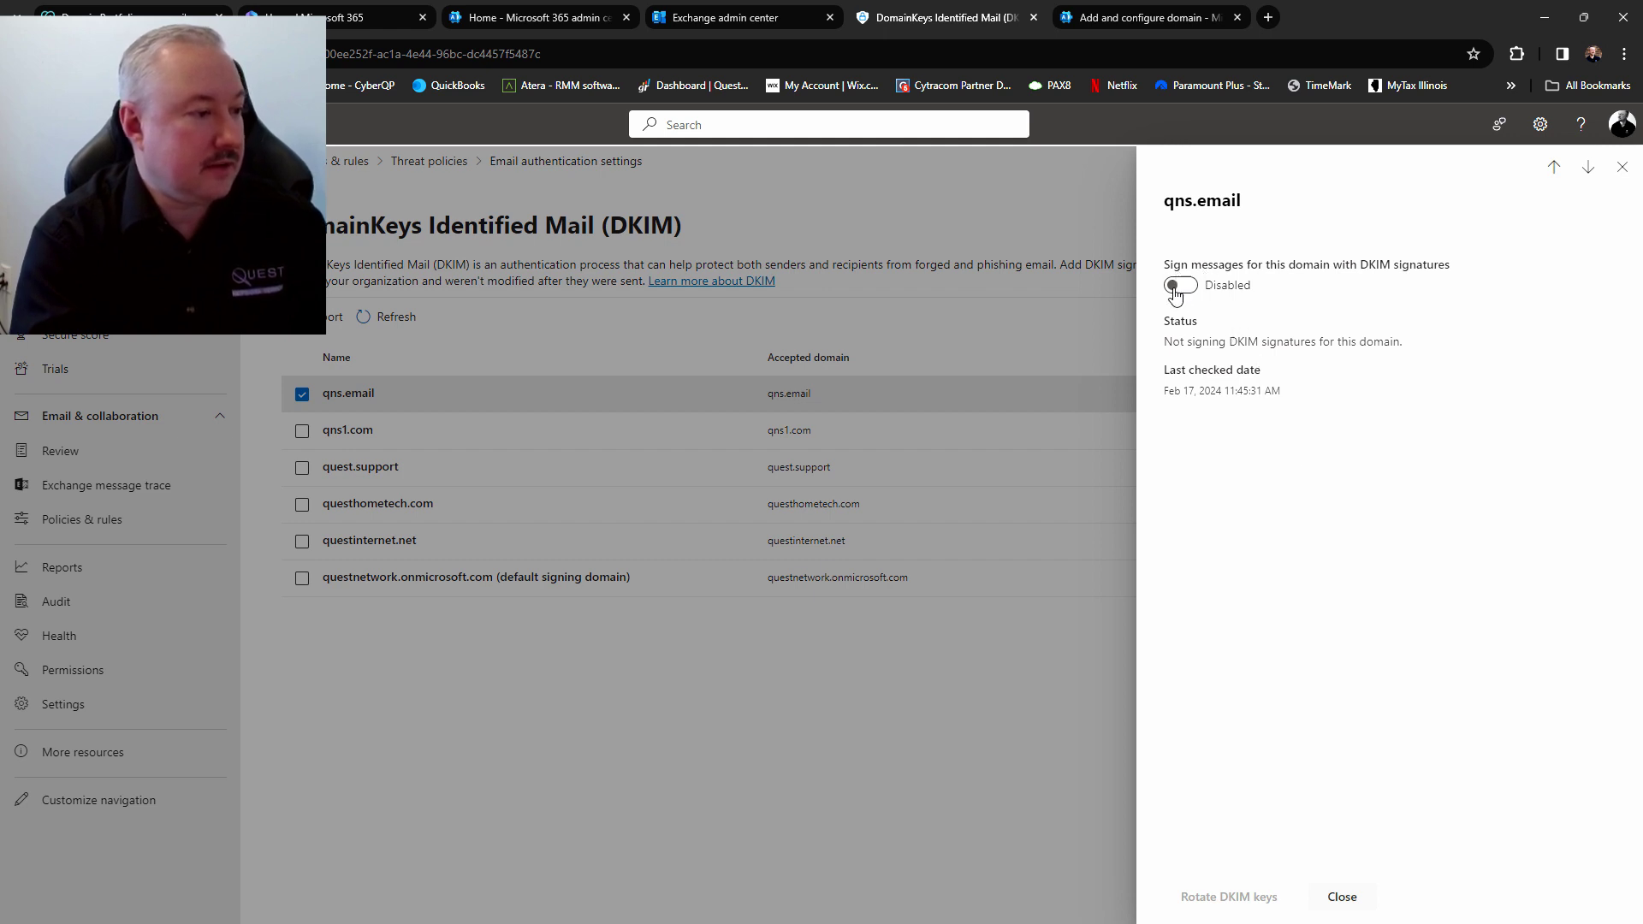
pyautogui.click(1177, 289)
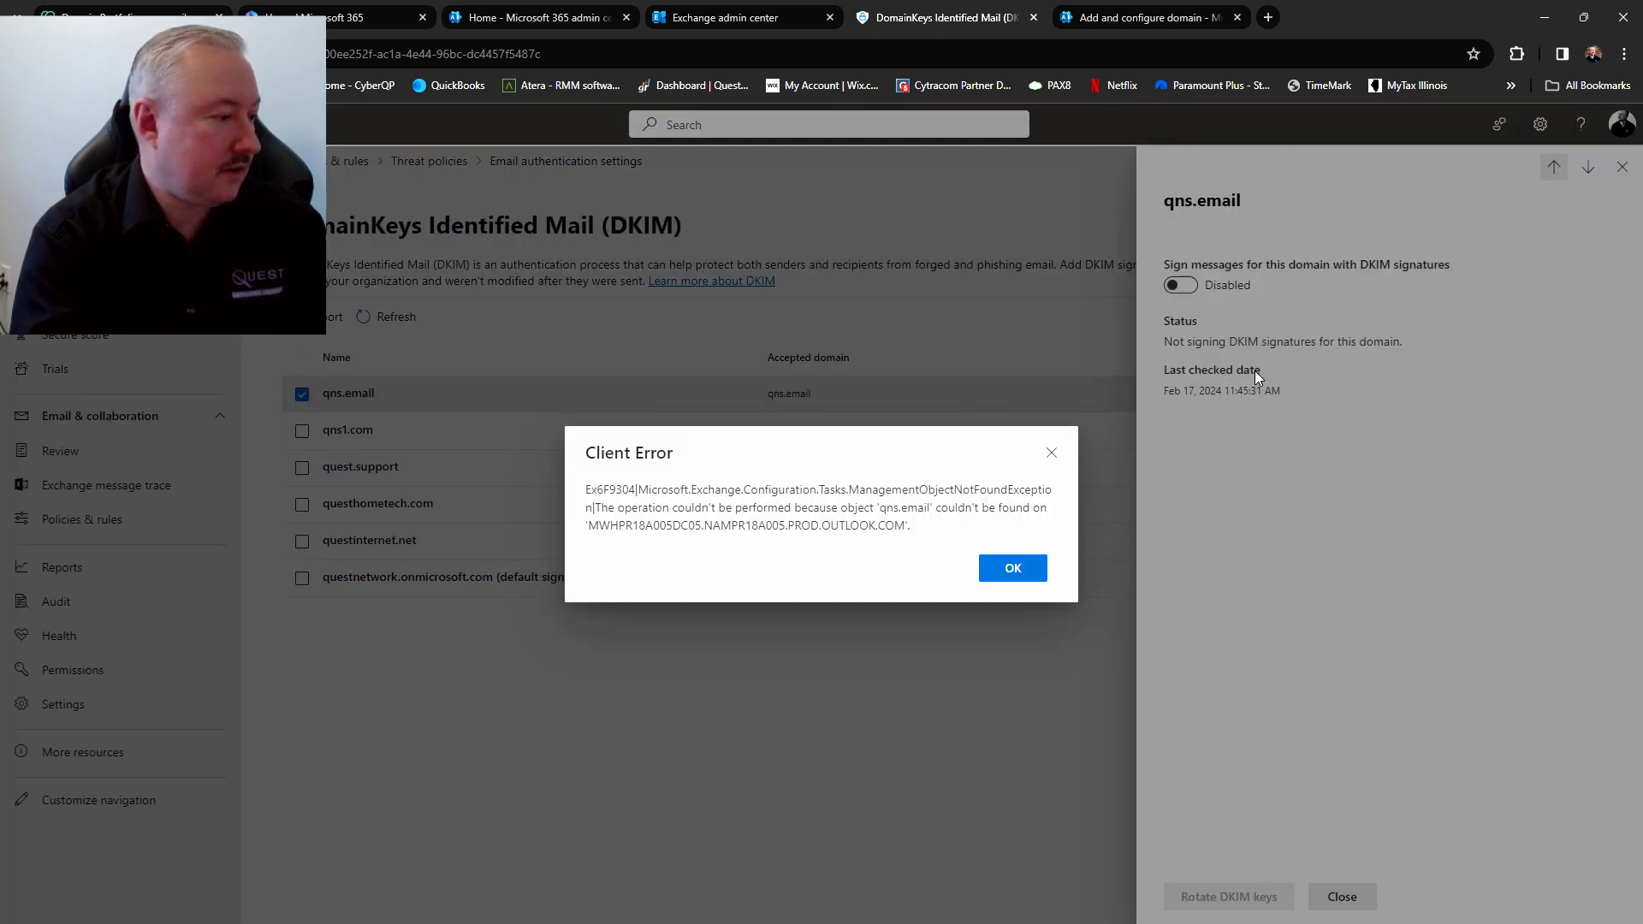
pyautogui.click(1010, 567)
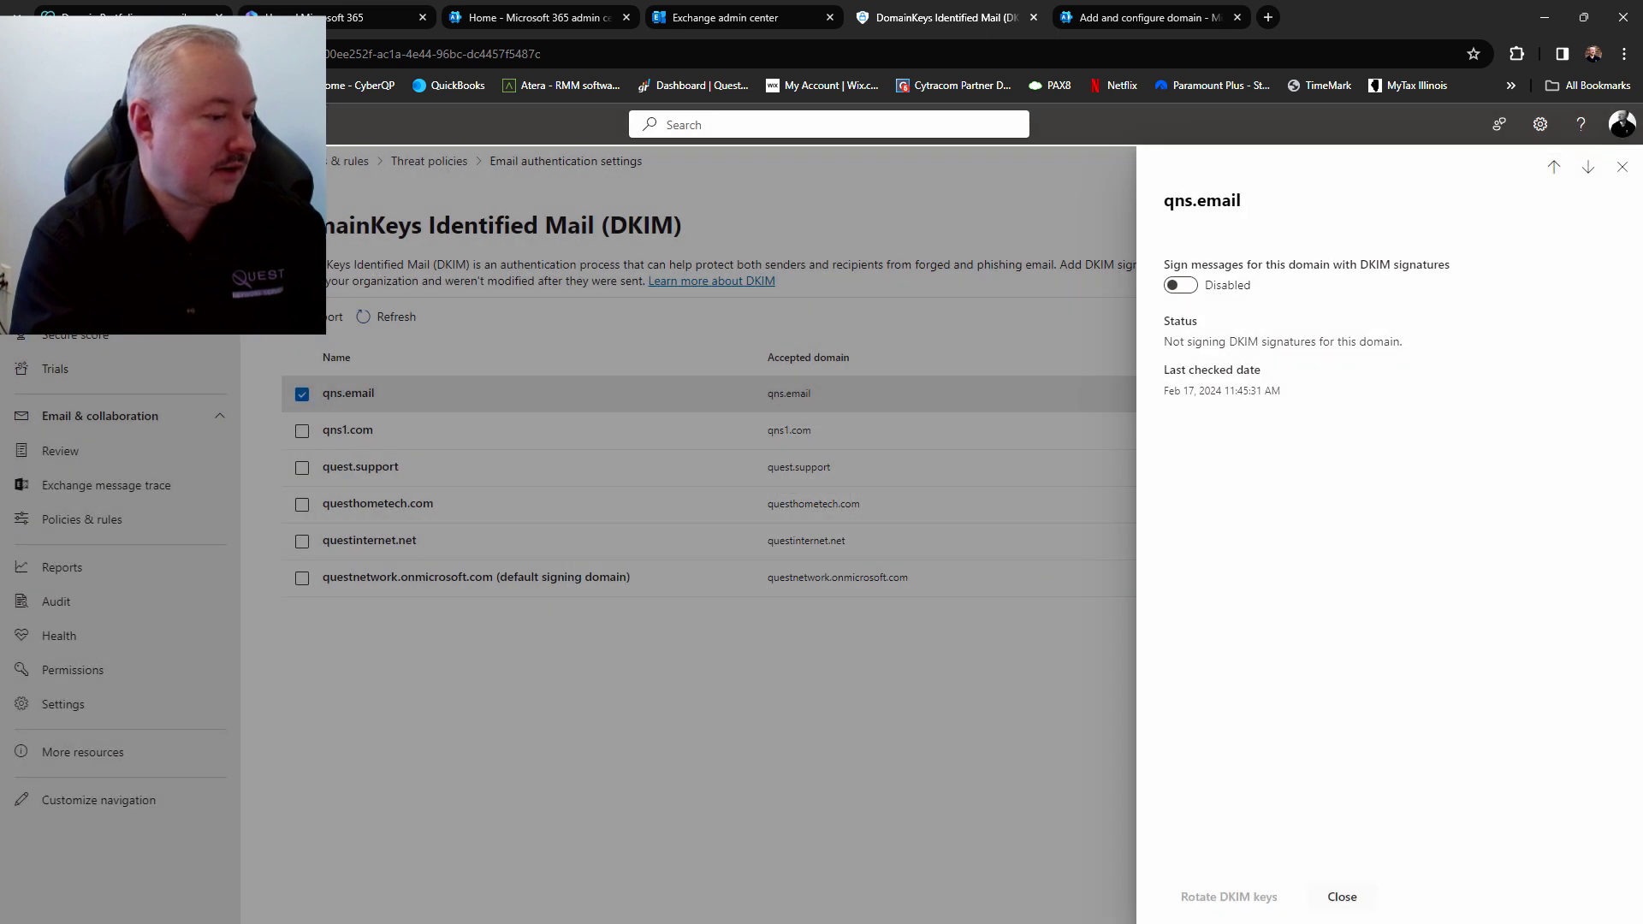
pyautogui.click(1341, 895)
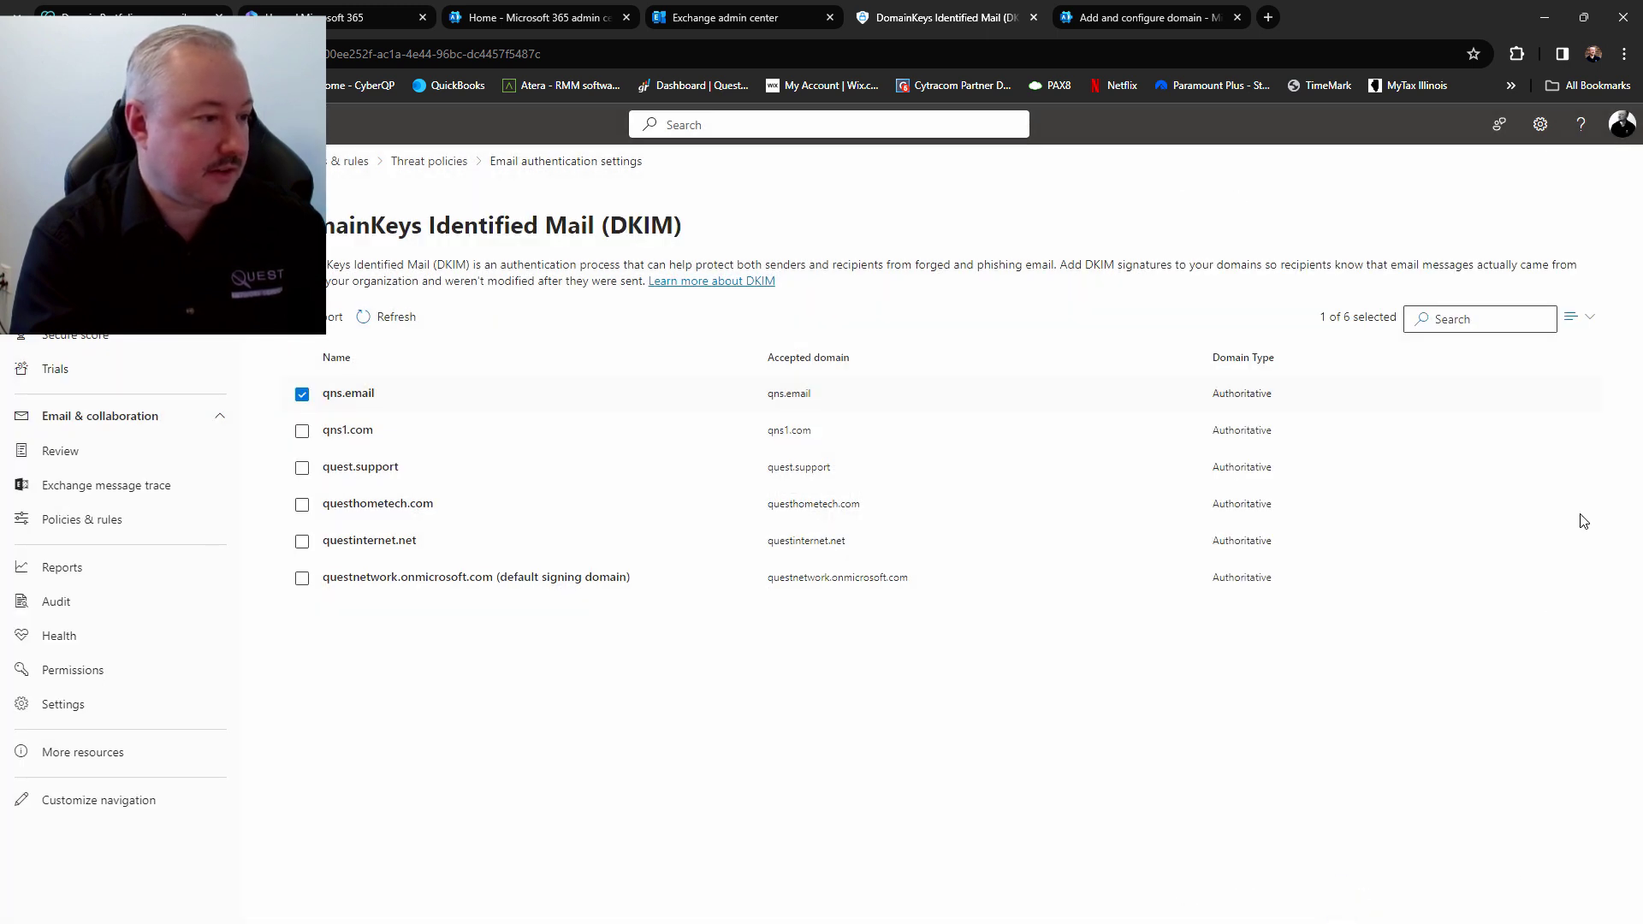
pyautogui.click(351, 395)
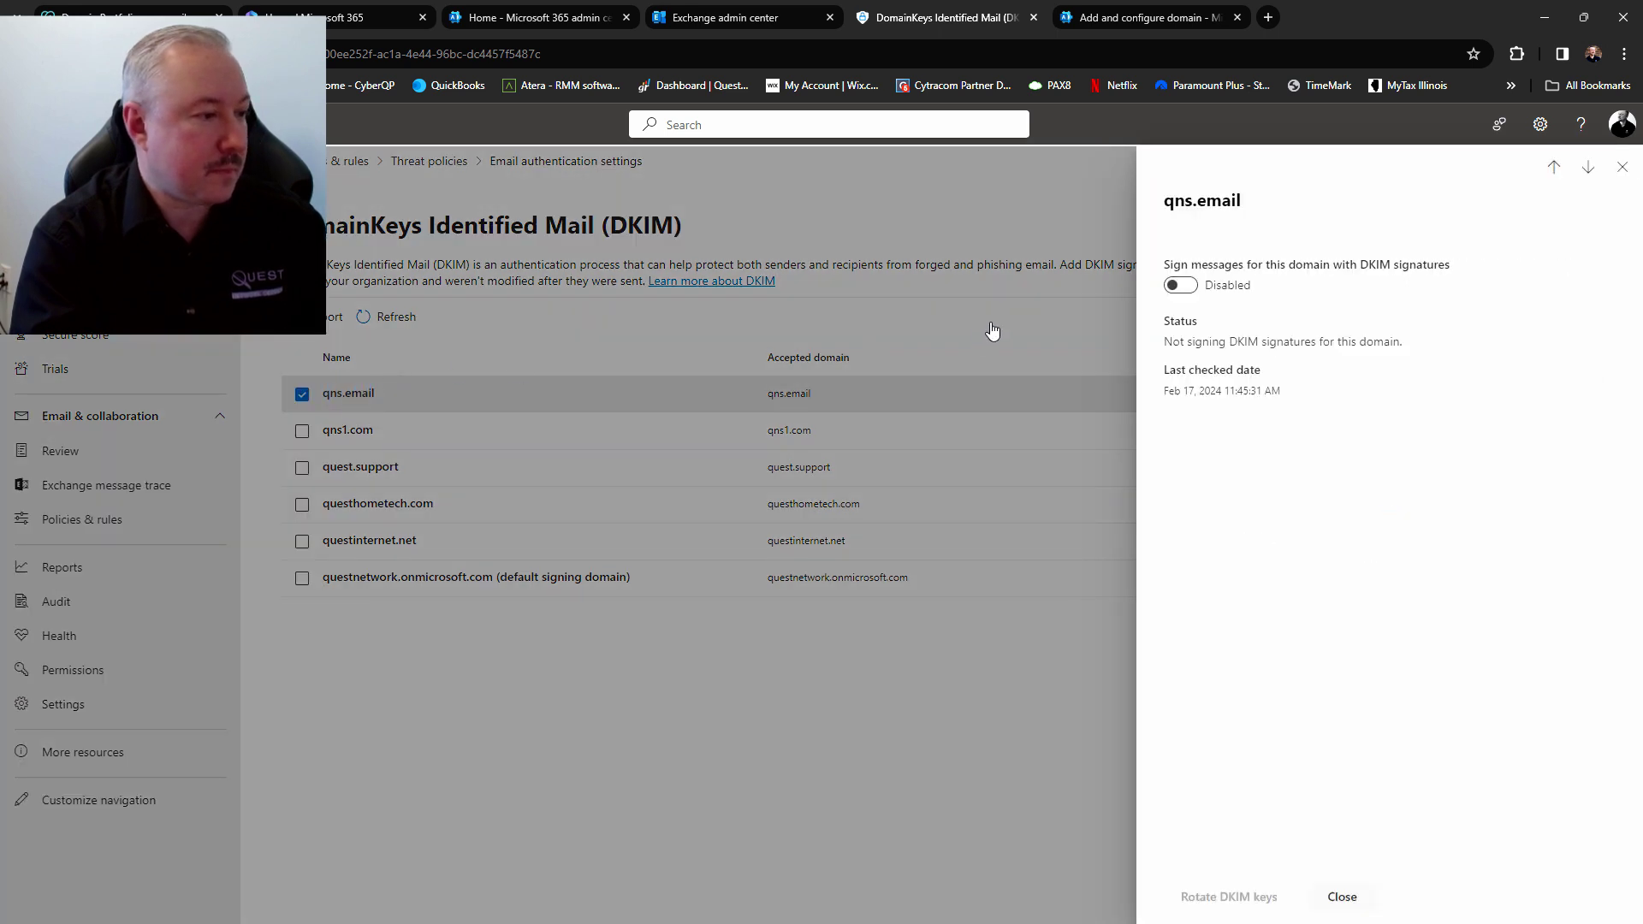
pyautogui.click(1181, 287)
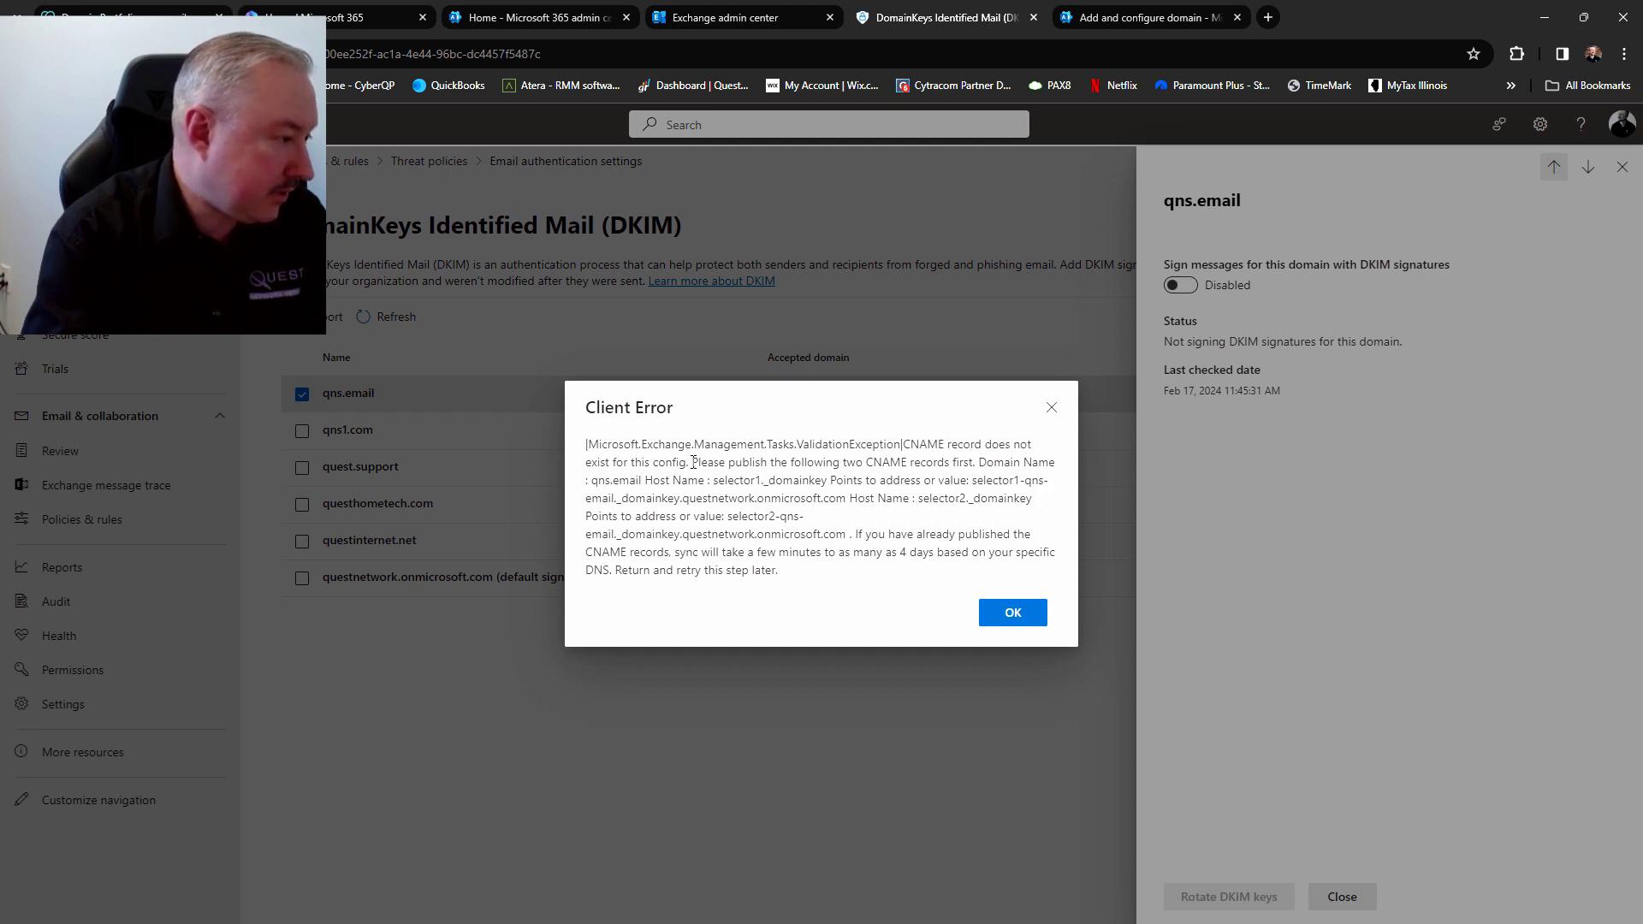
# Highlight the two-CNAME requirement in the error, then go back to GoDaddy's DNS records
pyautogui.moveTo(693, 463); pyautogui.dragTo(979, 464)
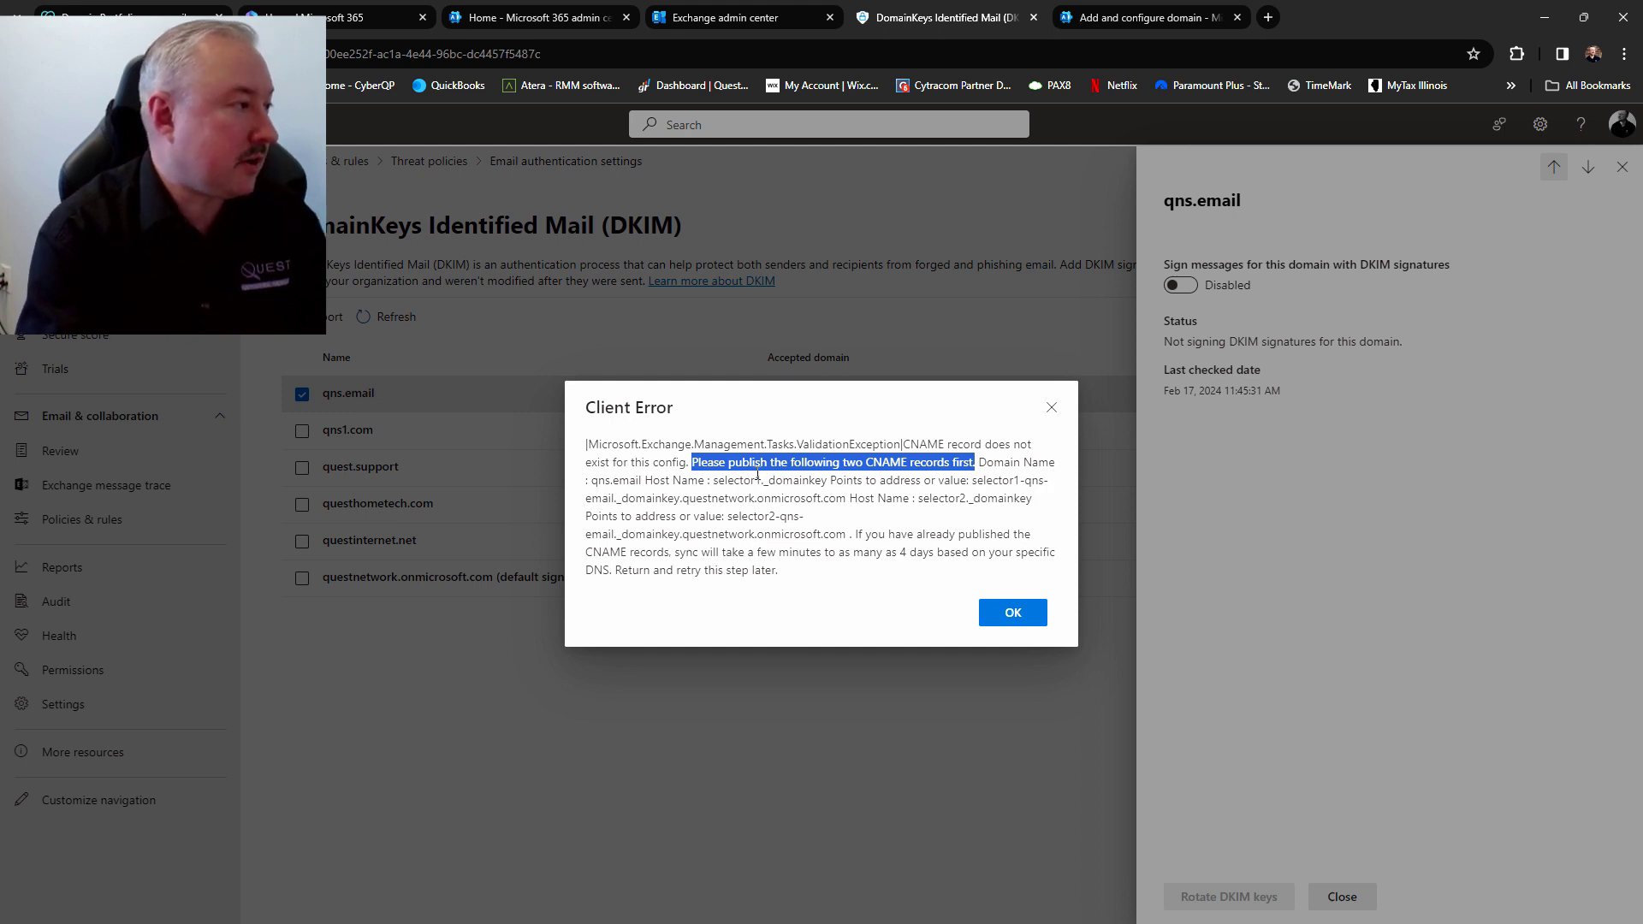
pyautogui.click(130, 14)
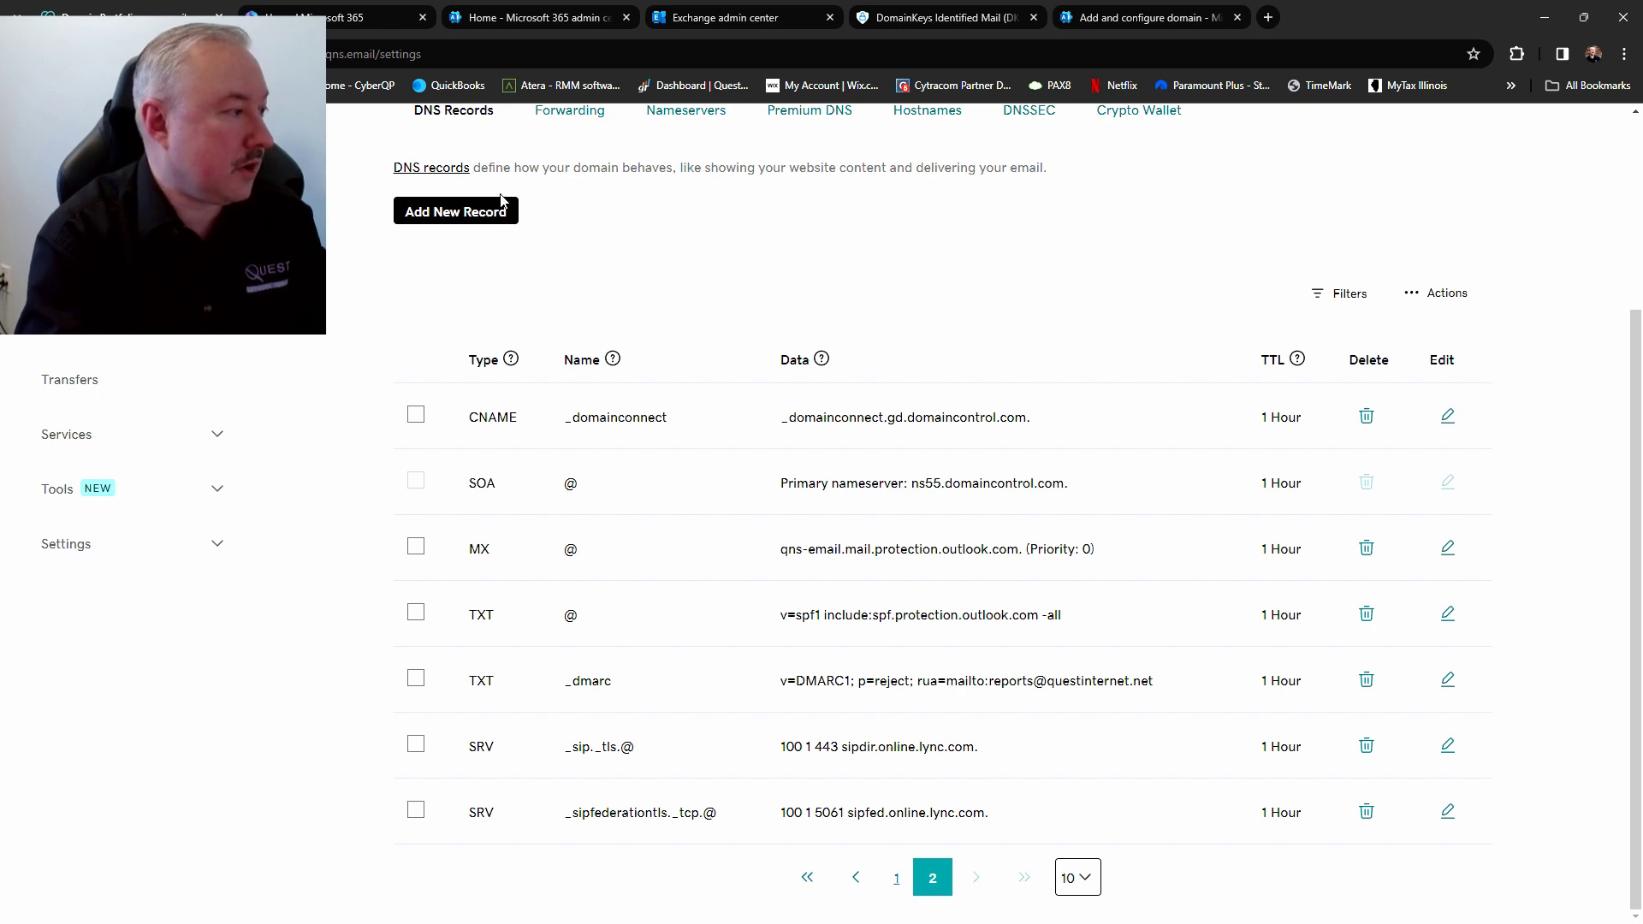
# Add a new DNS record for qns.email with the type set to CNAME
pyautogui.click(458, 215)
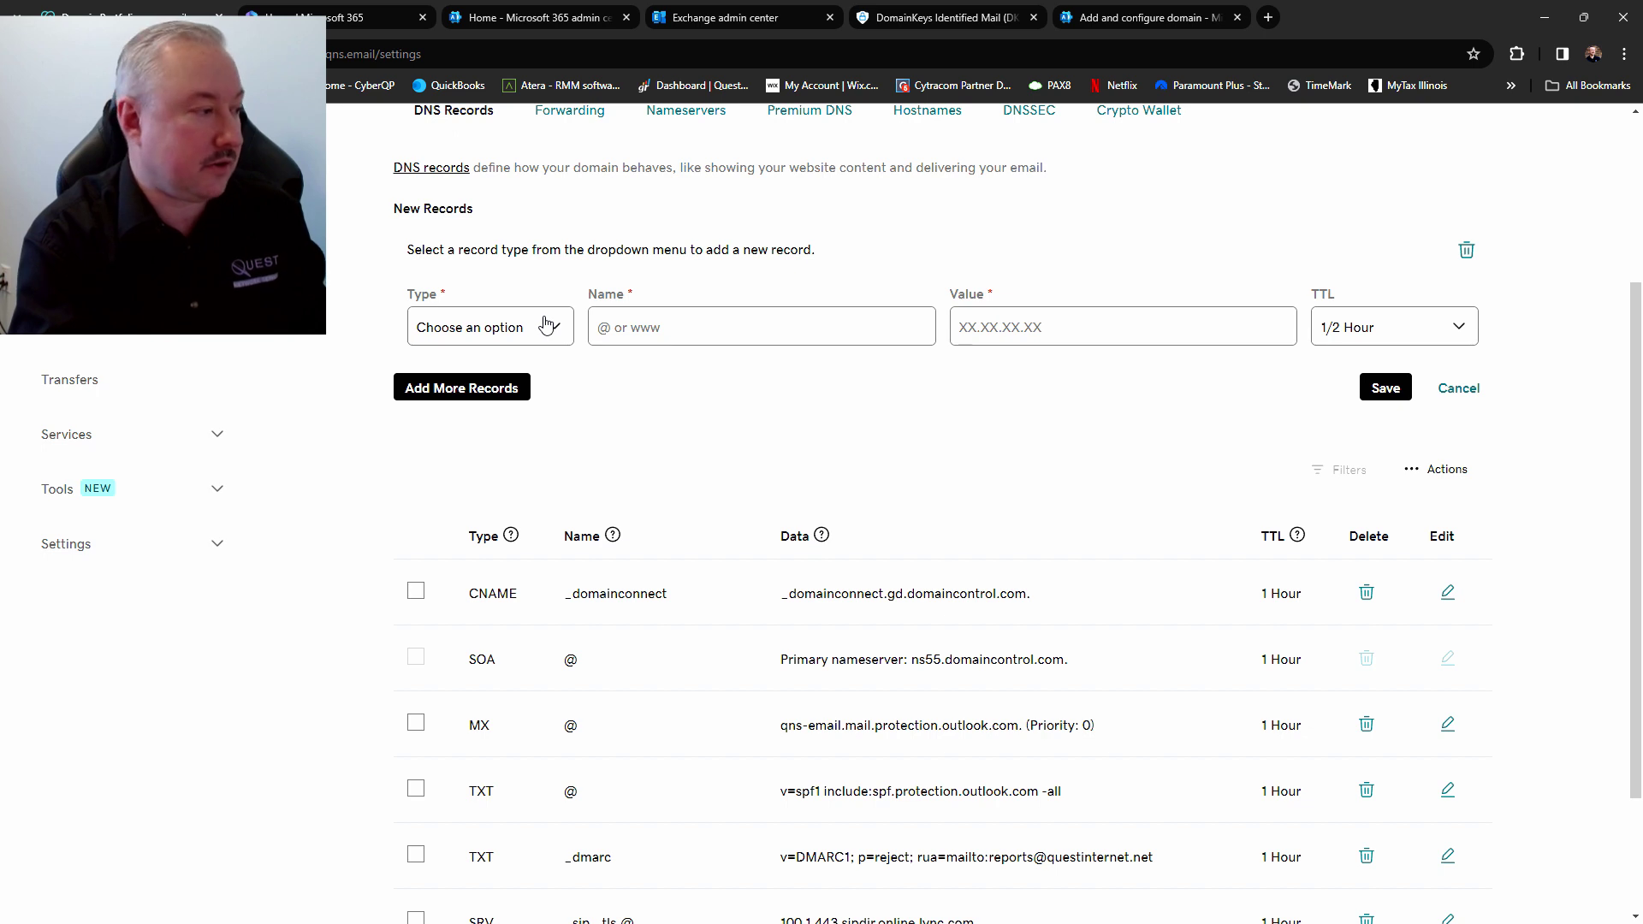
pyautogui.click(545, 326)
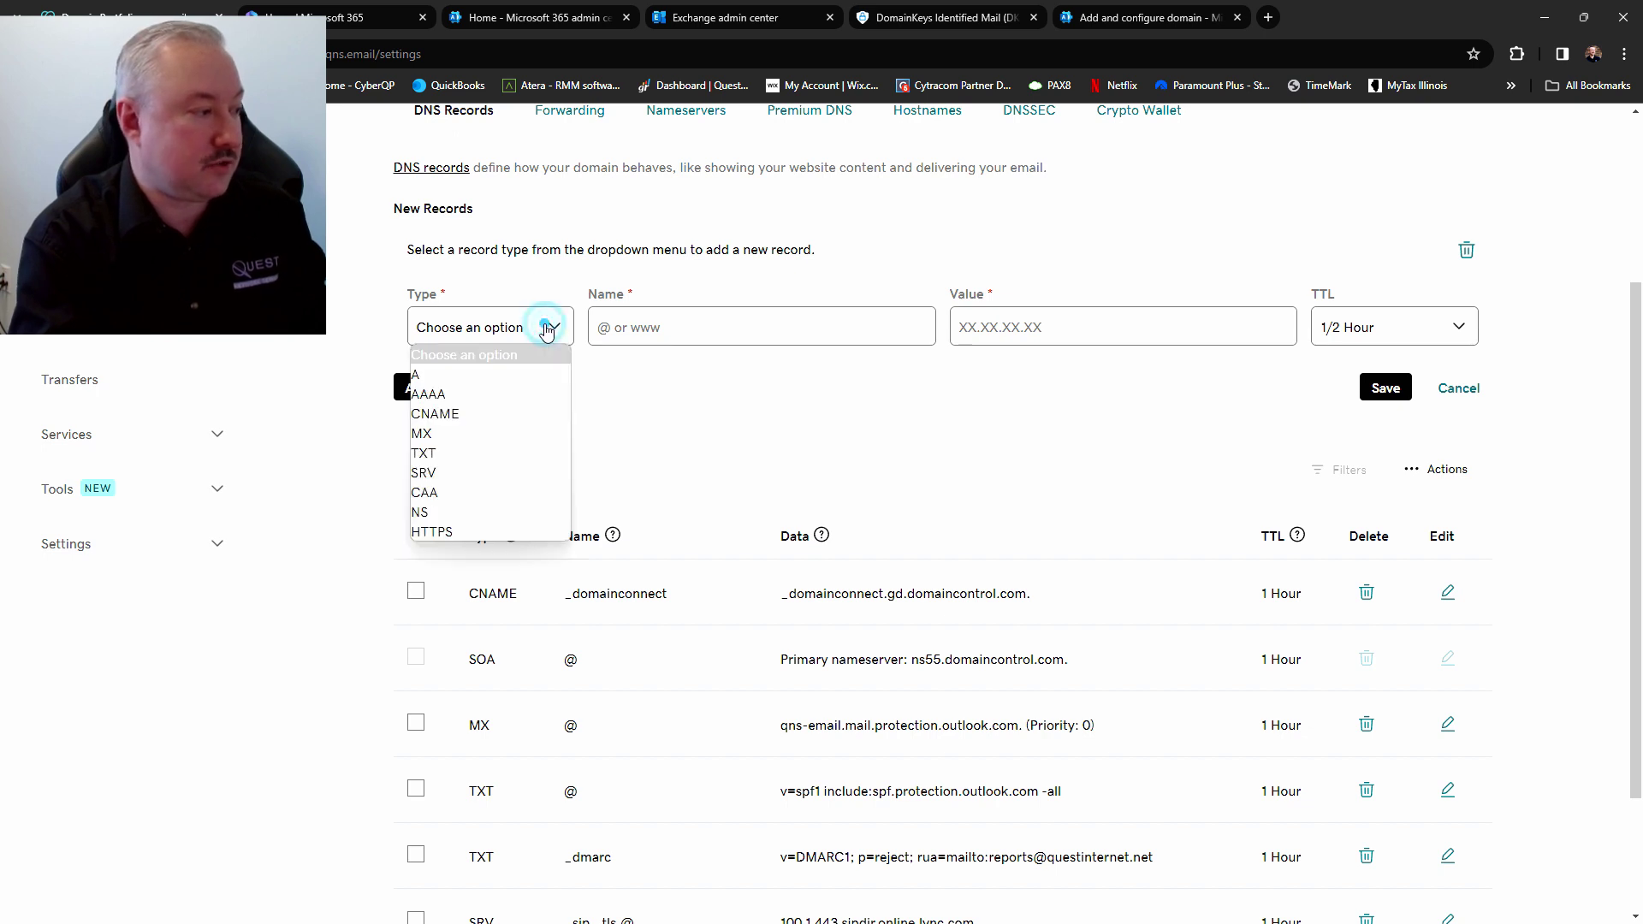
pyautogui.click(475, 415)
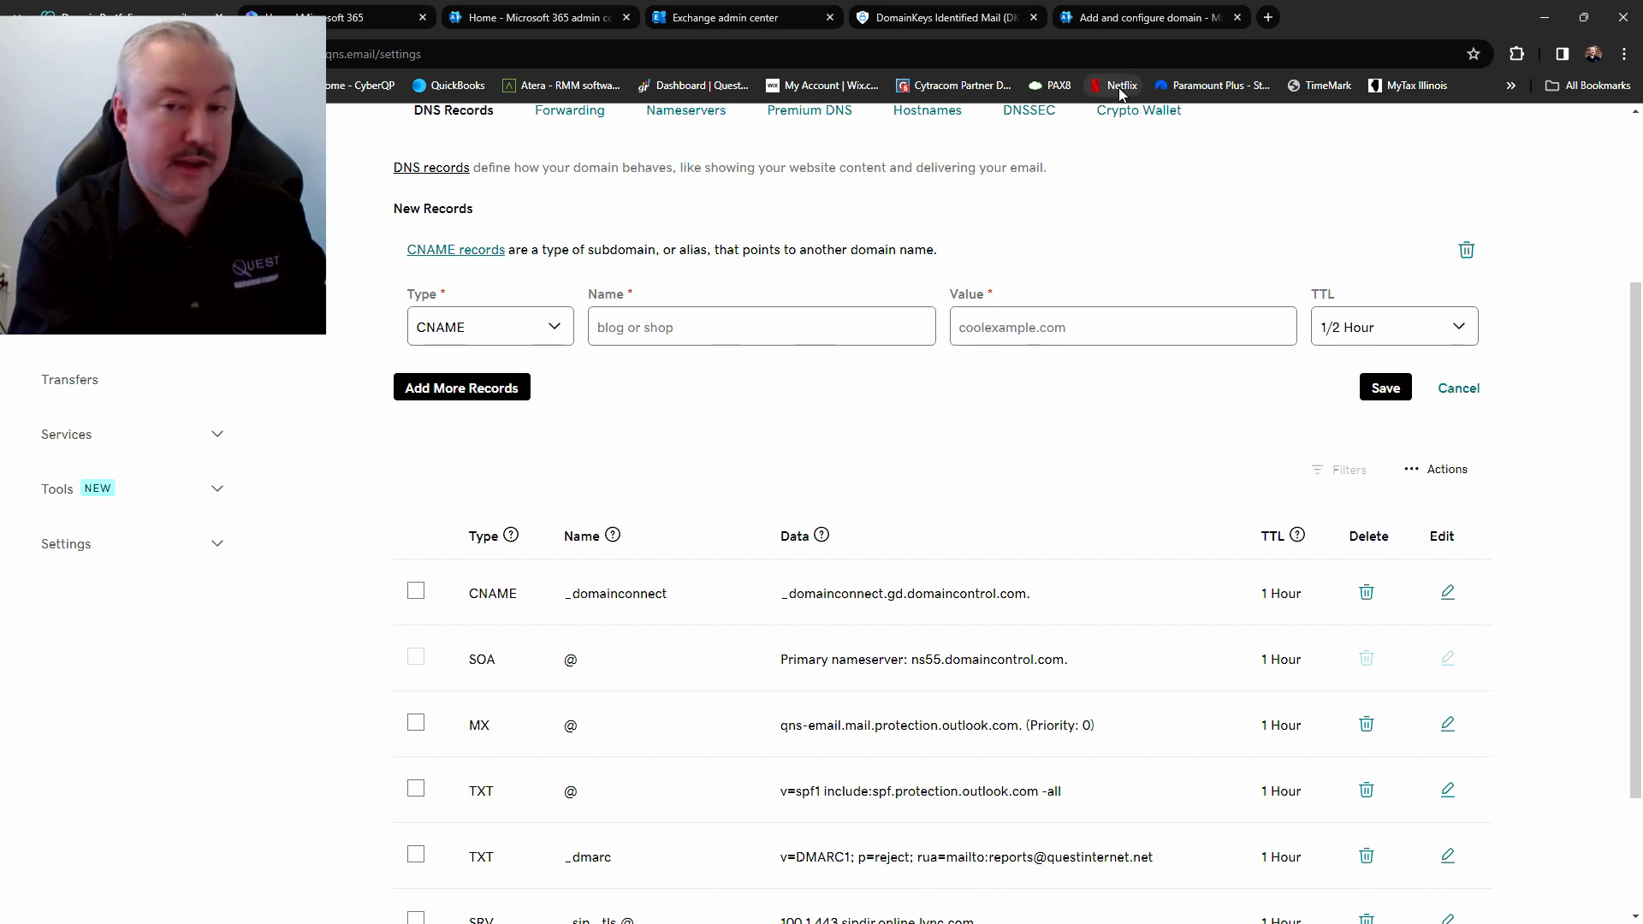
# Select the selector1._domainkey host name in the Defender error for the new record
pyautogui.click(1141, 19)
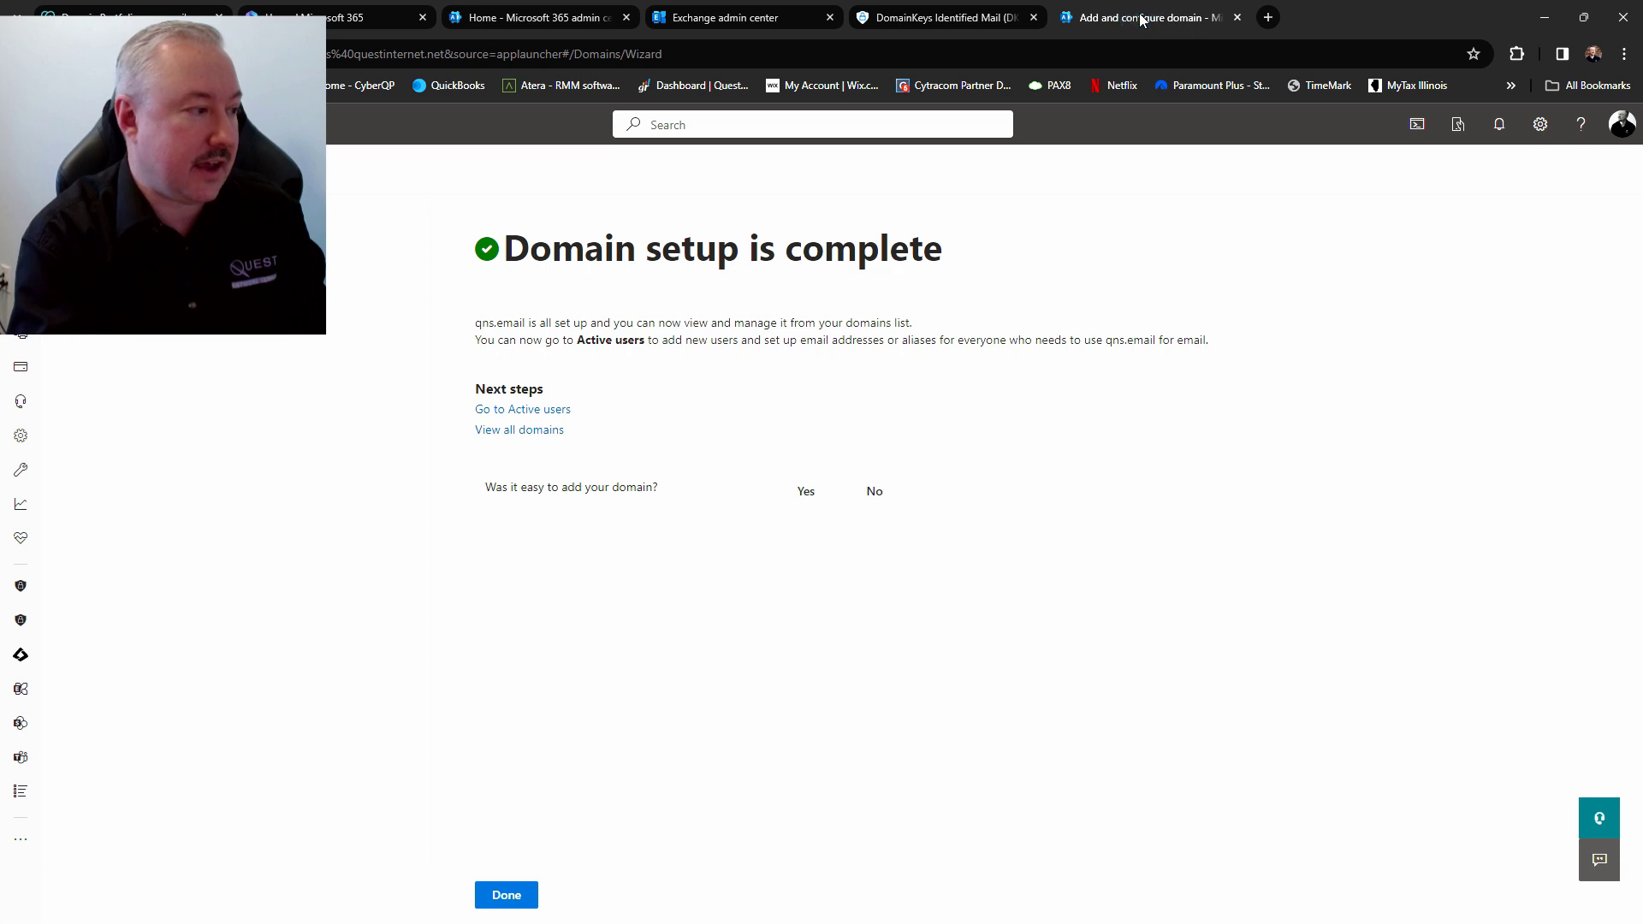
pyautogui.click(950, 17)
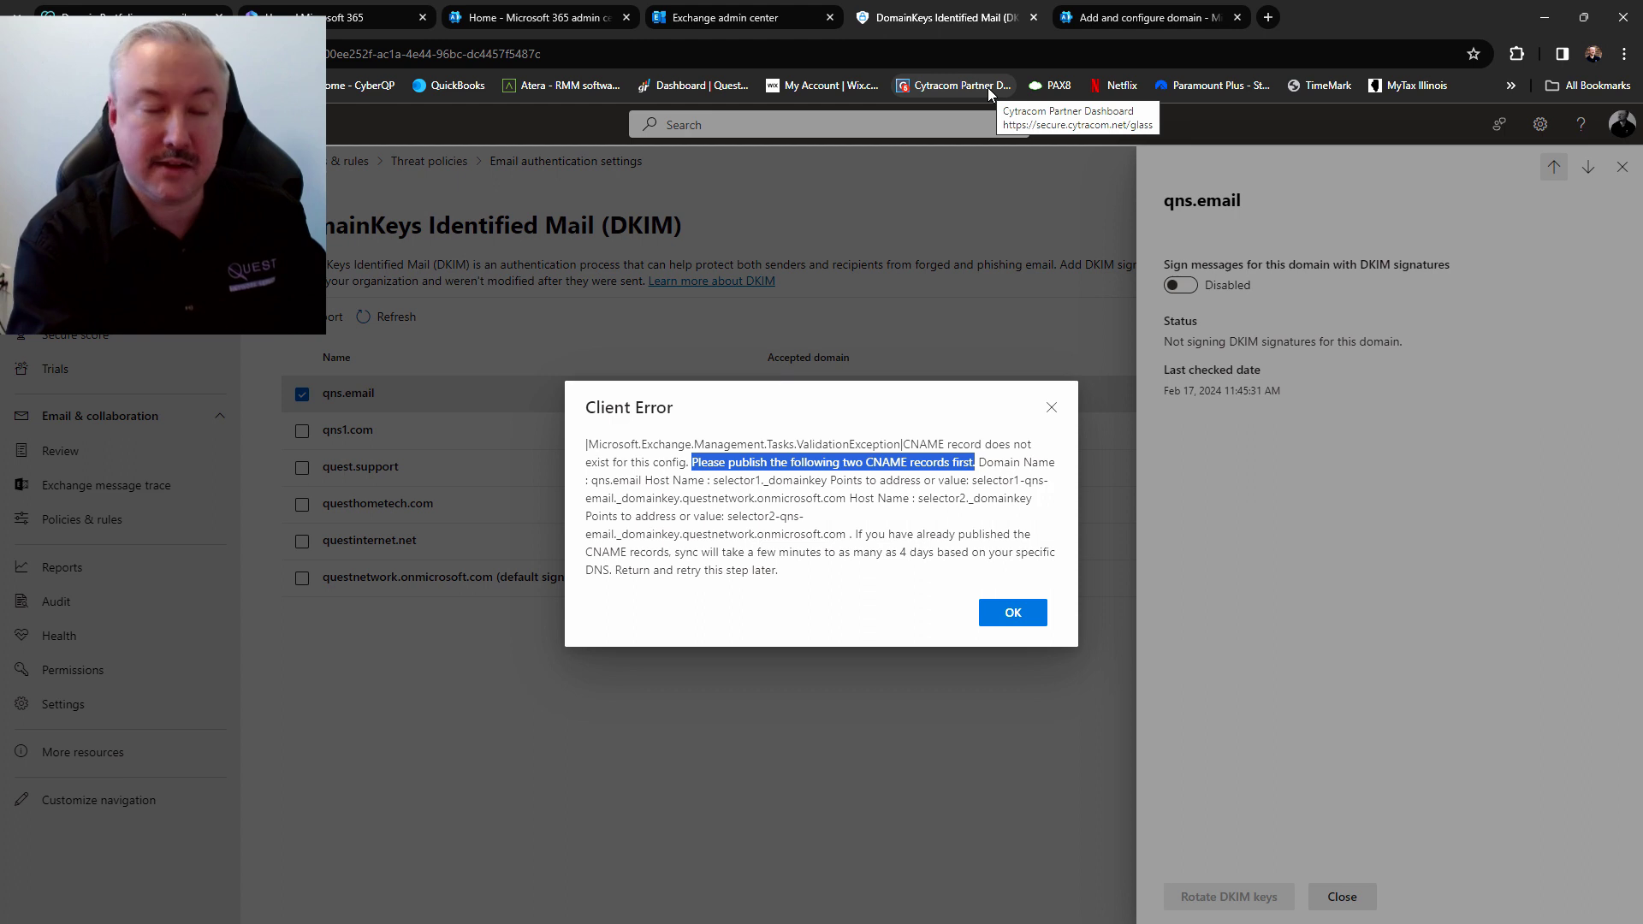
pyautogui.click(851, 479)
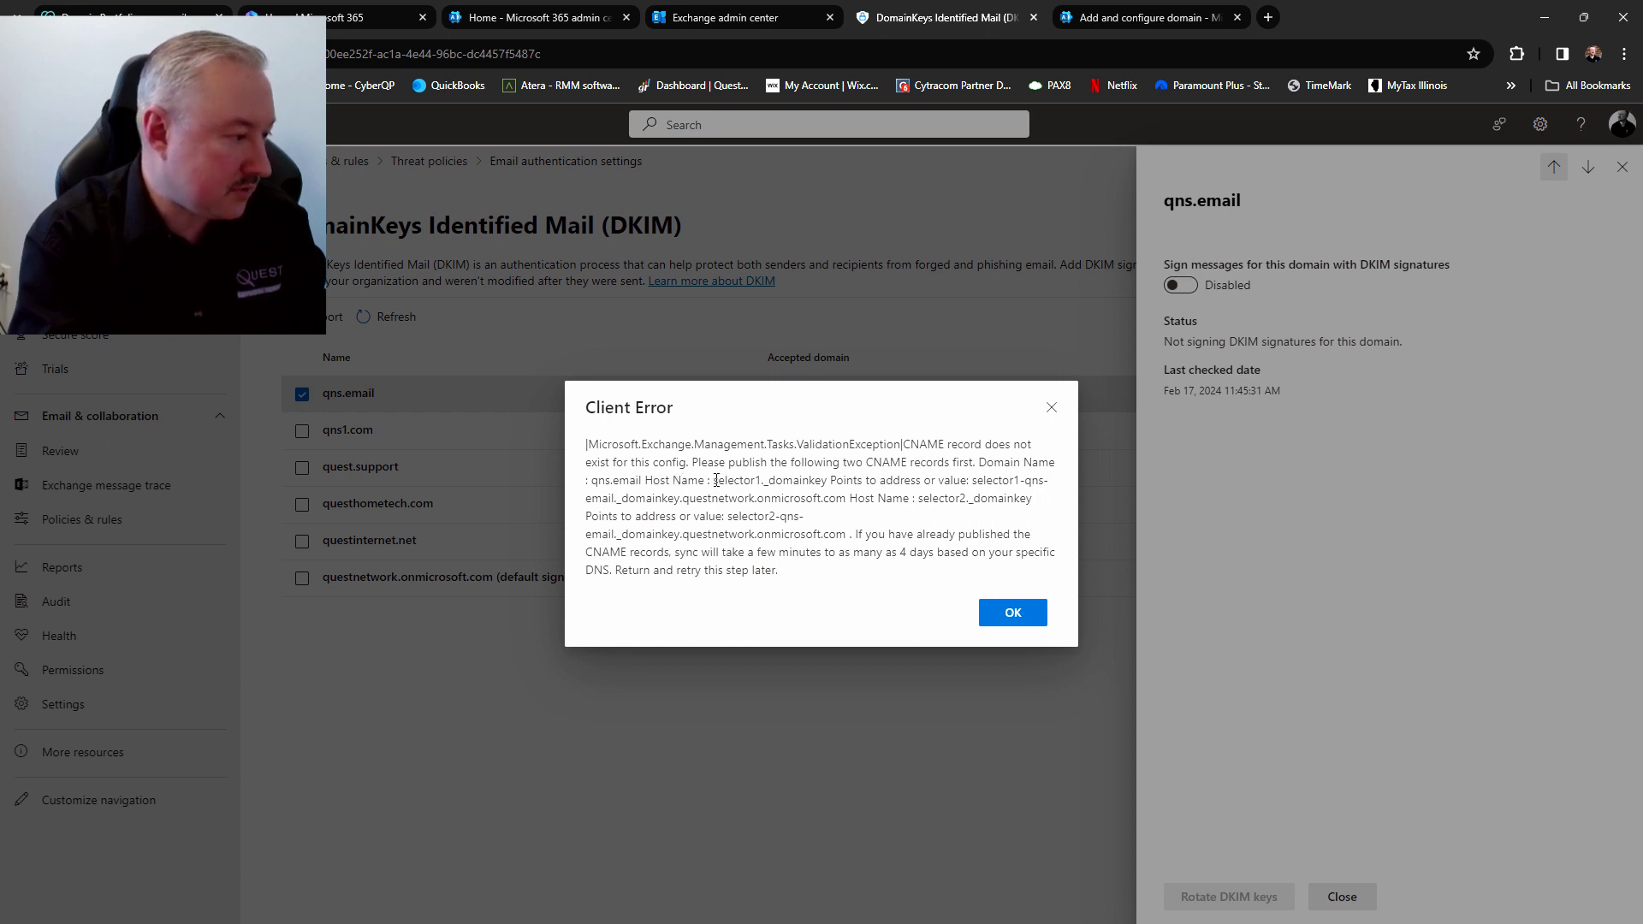
pyautogui.moveTo(716, 480); pyautogui.dragTo(826, 476)
pyautogui.hotkey('ctrl', 'c')
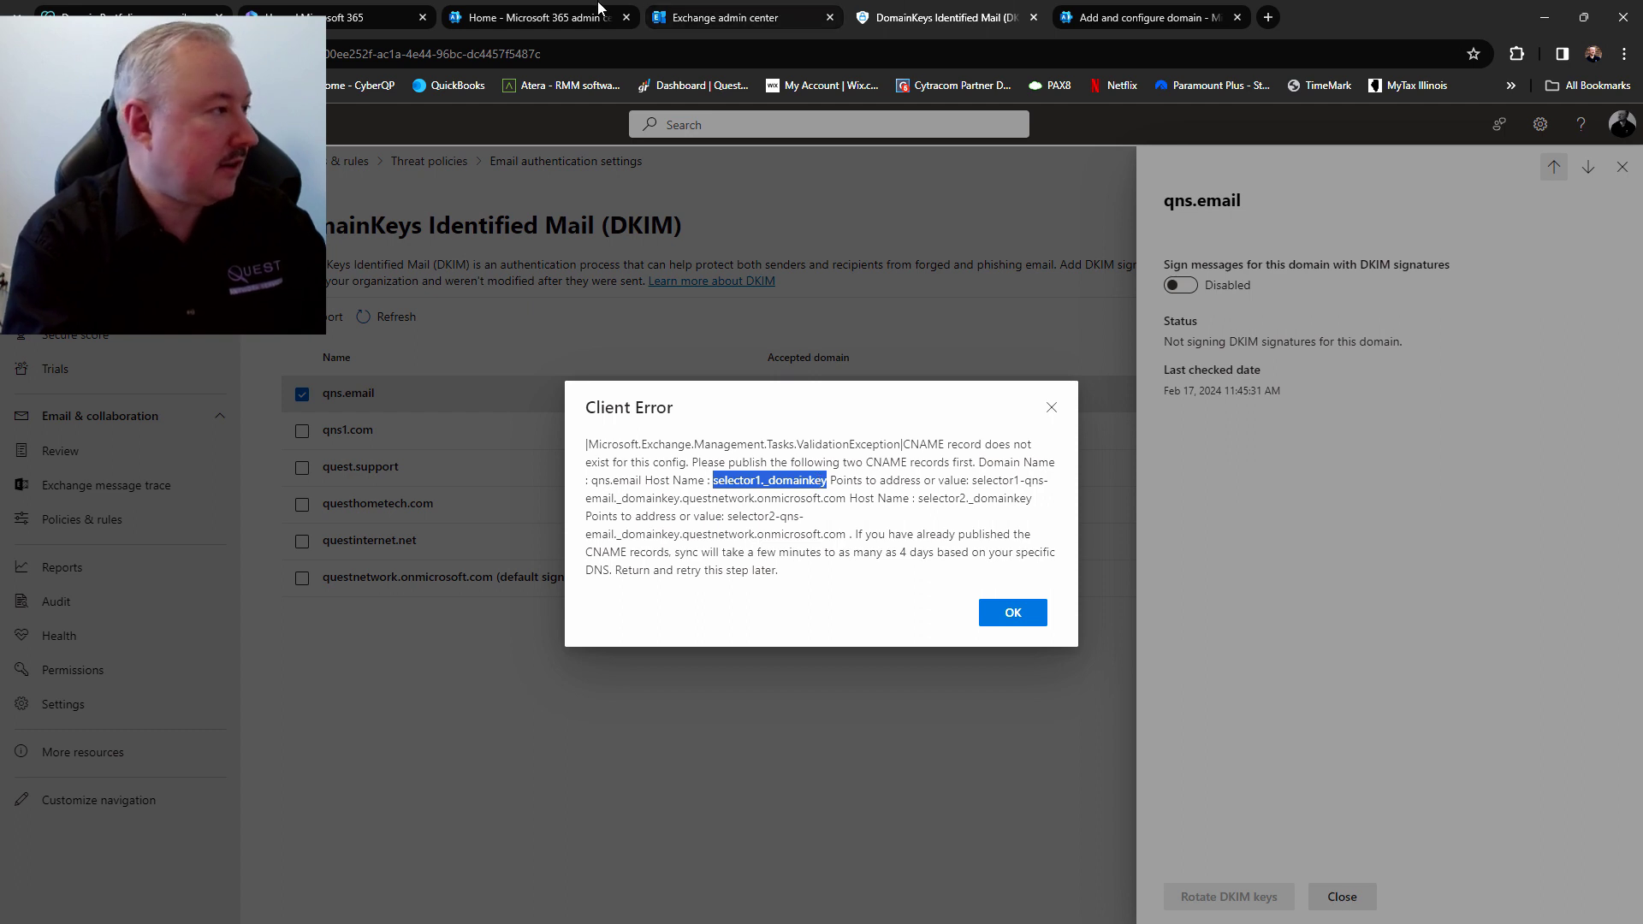
pyautogui.click(124, 12)
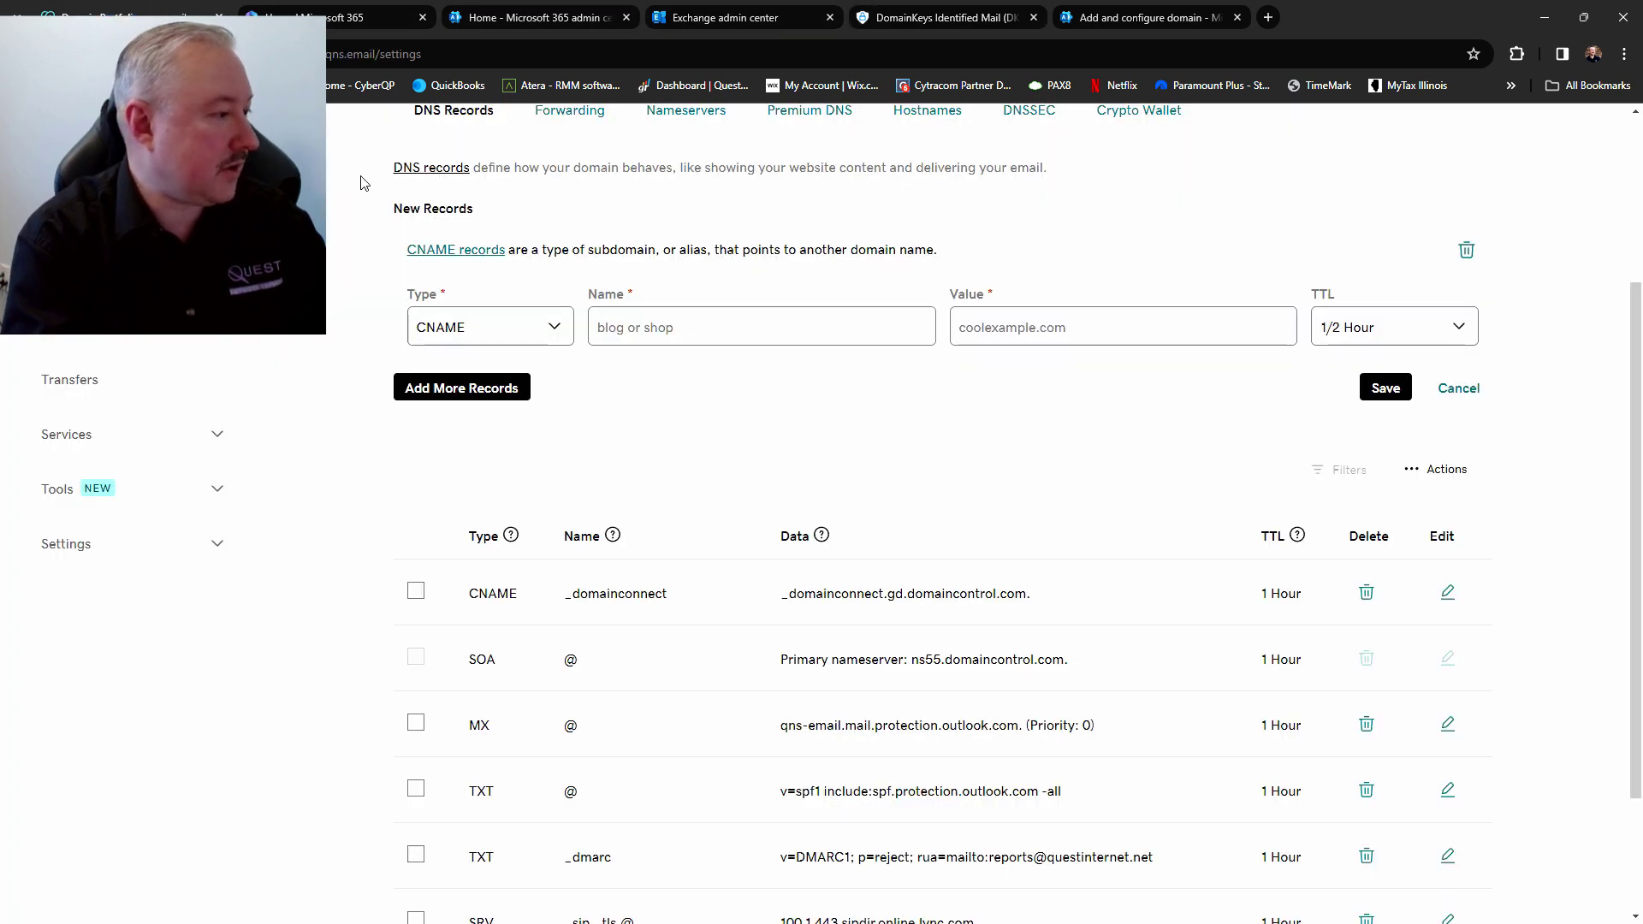
# Save a CNAME record selector1._domainkey pointing to selector1-qns-email._domainkey.questnetwork.onmicrosoft.com with 1 Hour TTL
pyautogui.click(640, 325)
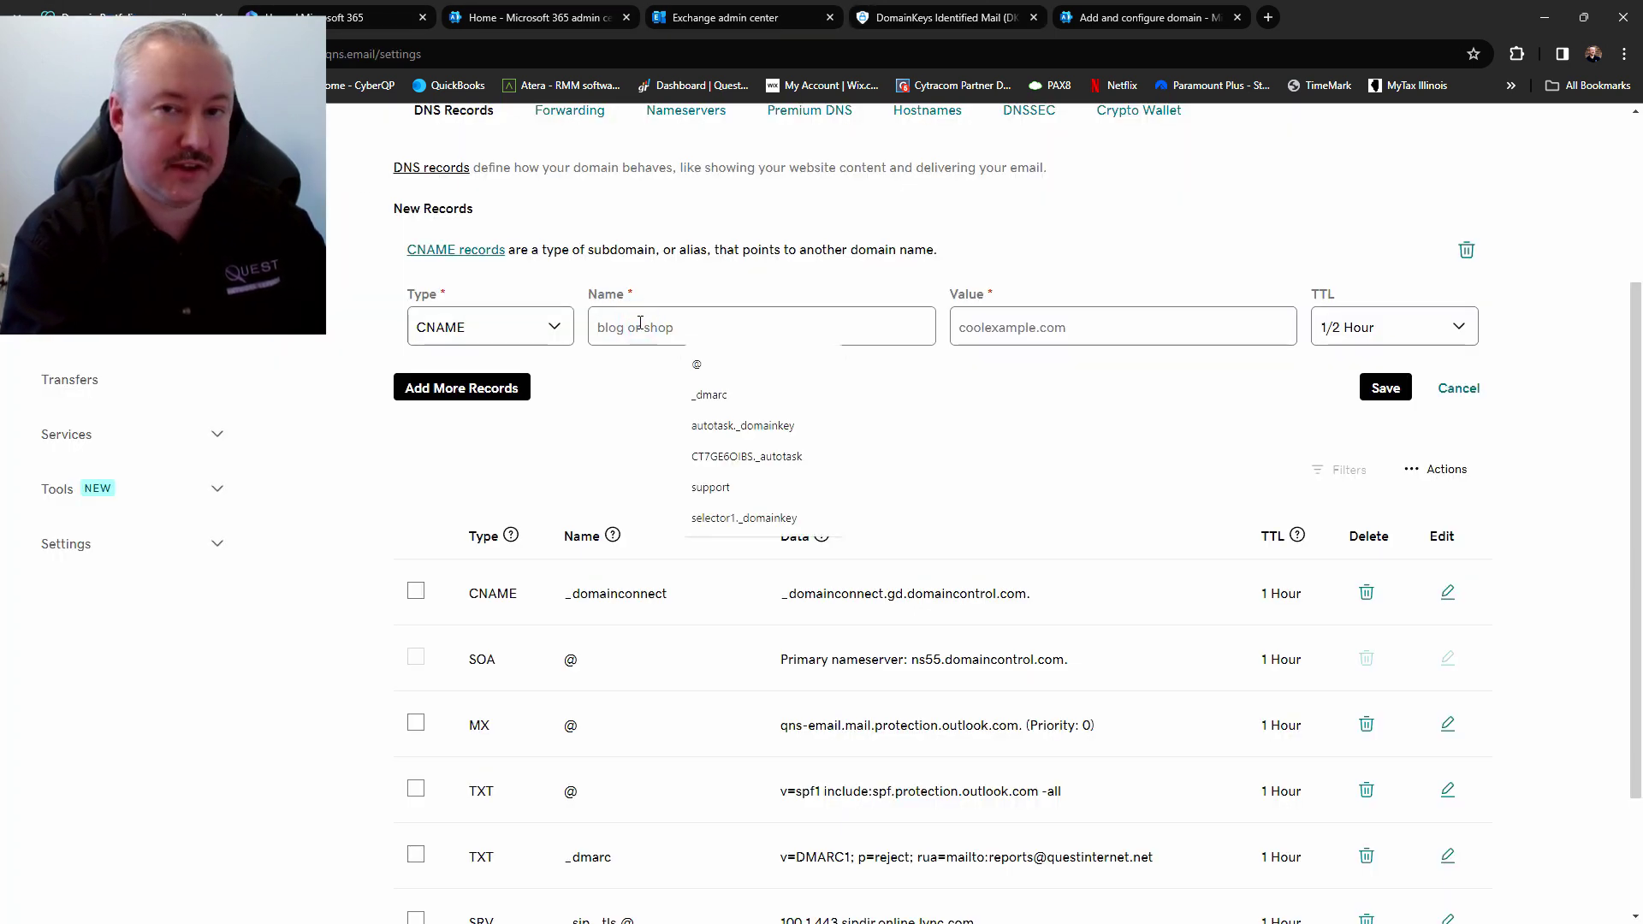
pyautogui.hotkey('ctrl', 'v')
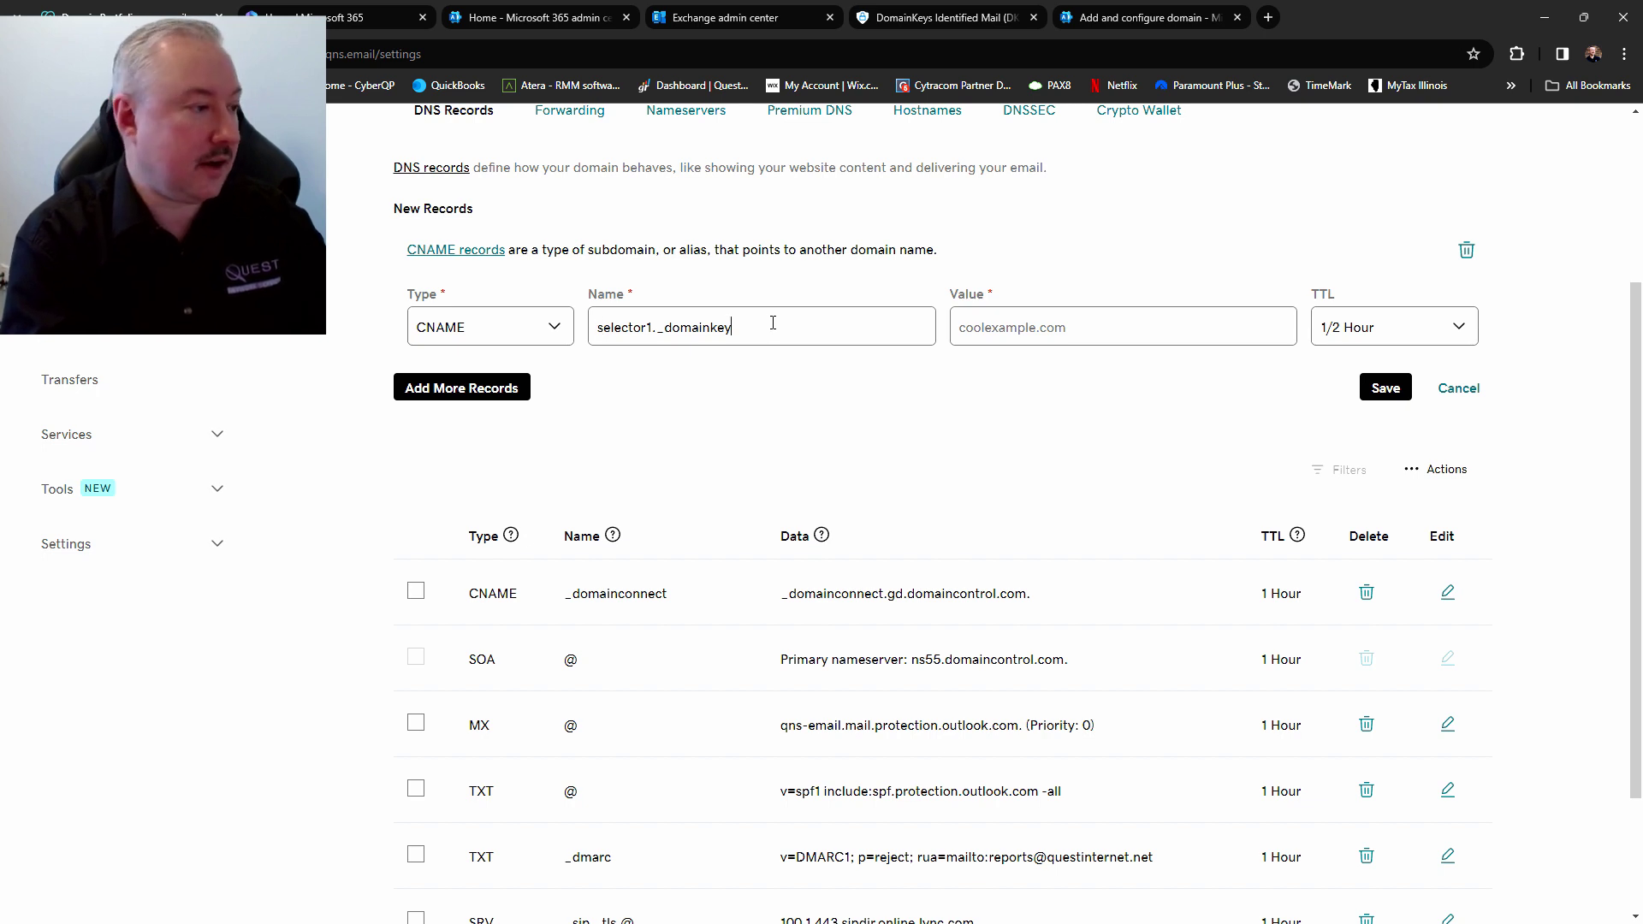
pyautogui.click(948, 21)
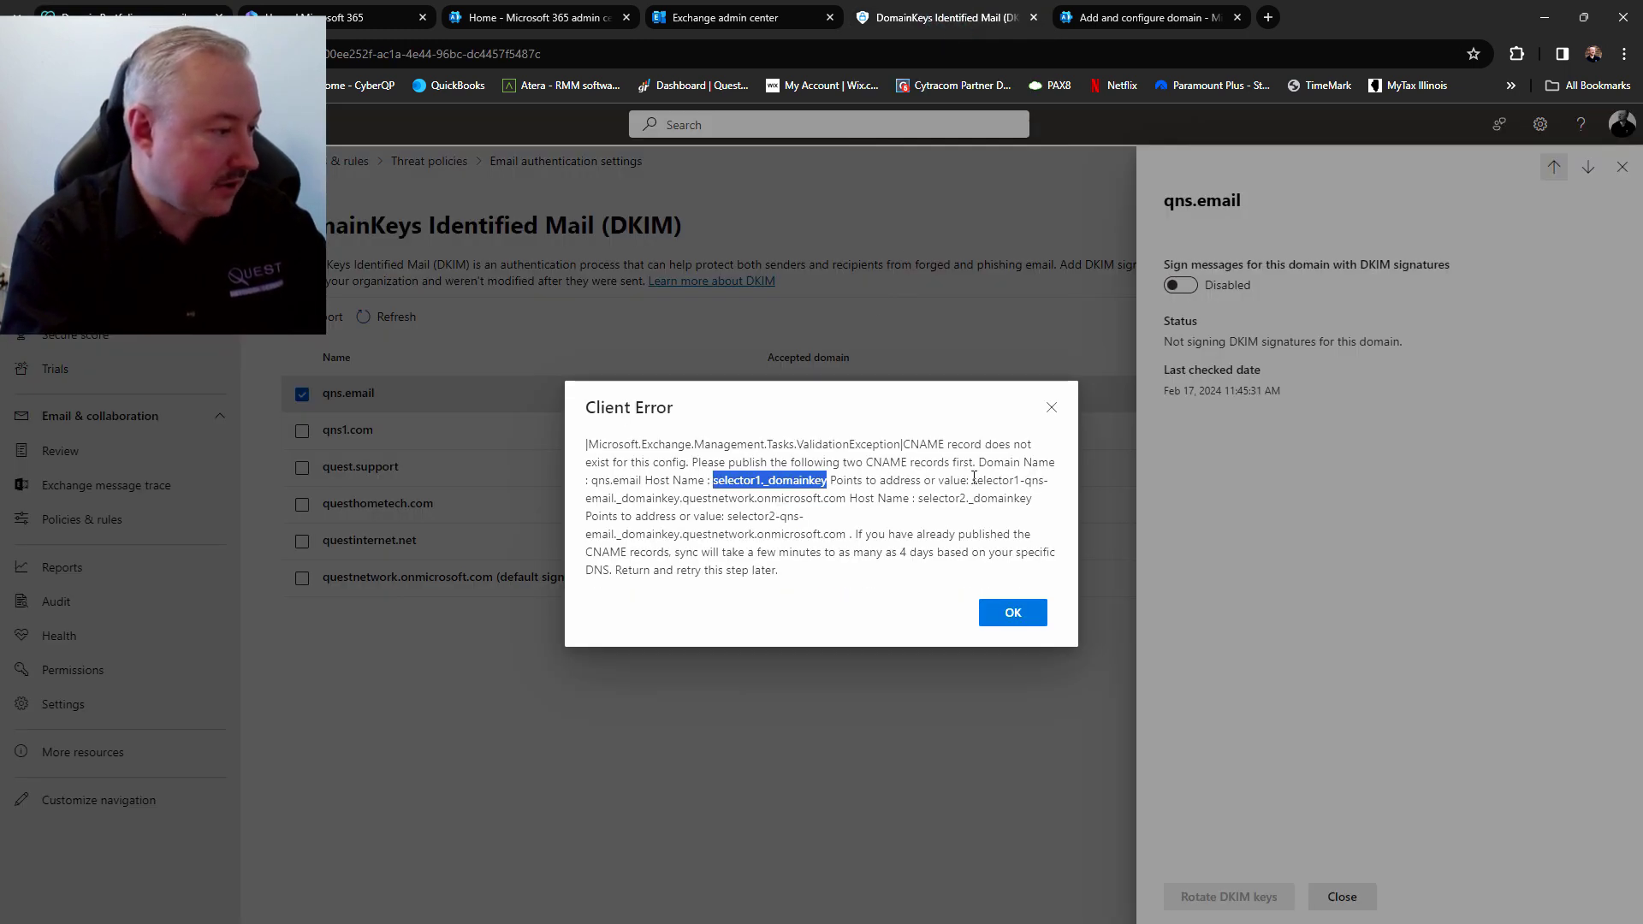
pyautogui.moveTo(973, 479); pyautogui.dragTo(846, 498)
pyautogui.hotkey('ctrl', 'c')
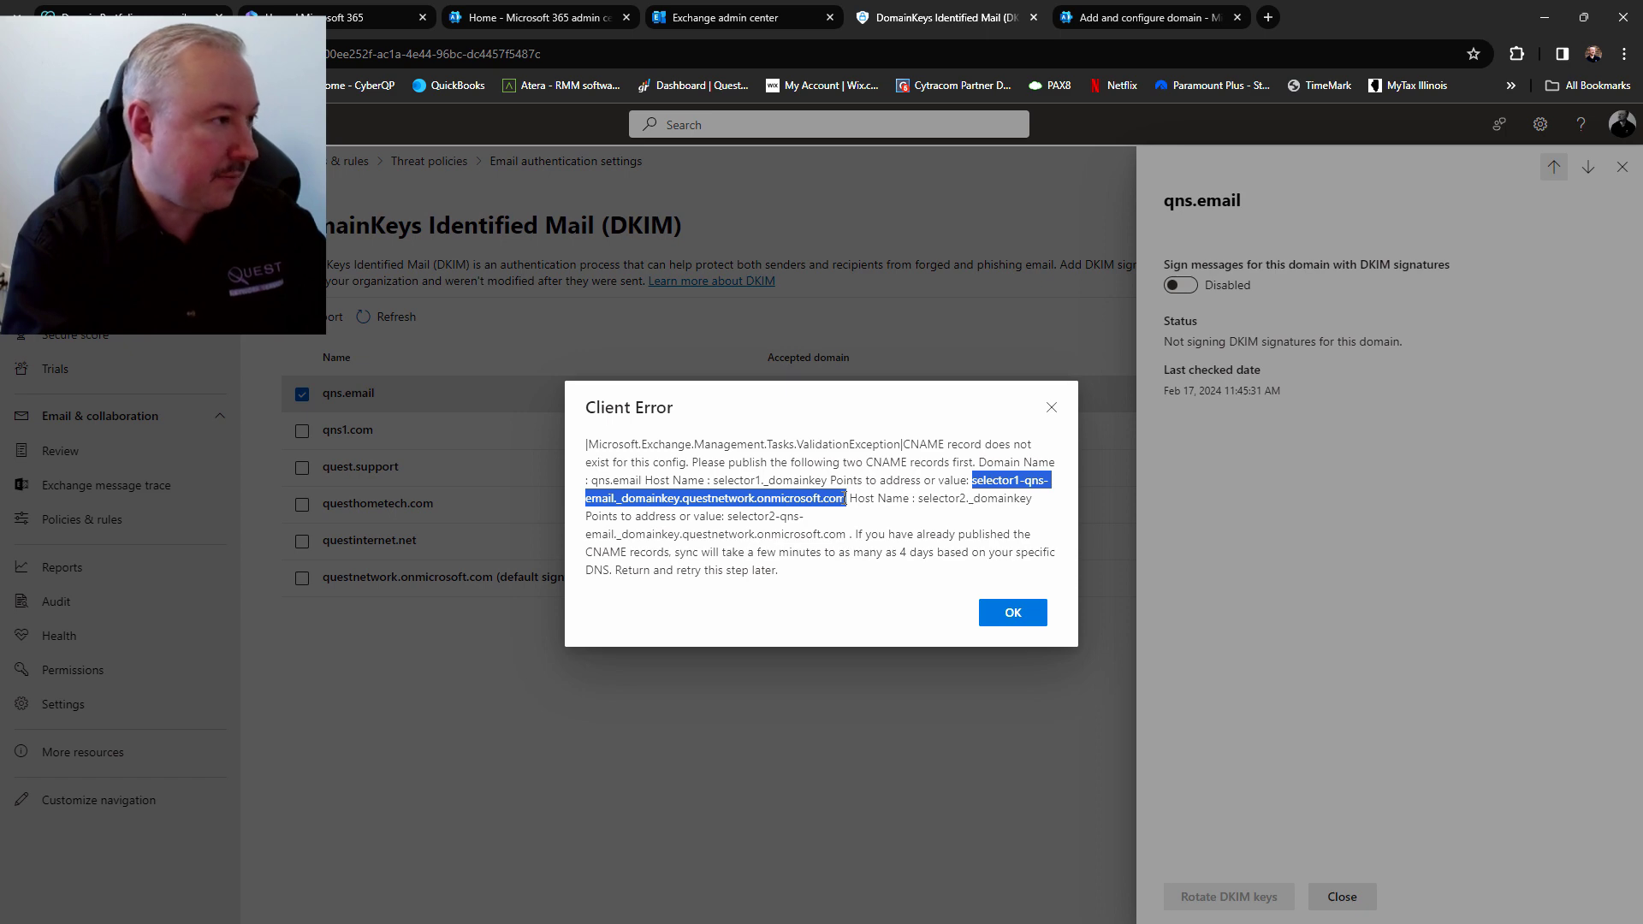
pyautogui.click(113, 12)
pyautogui.click(1006, 334)
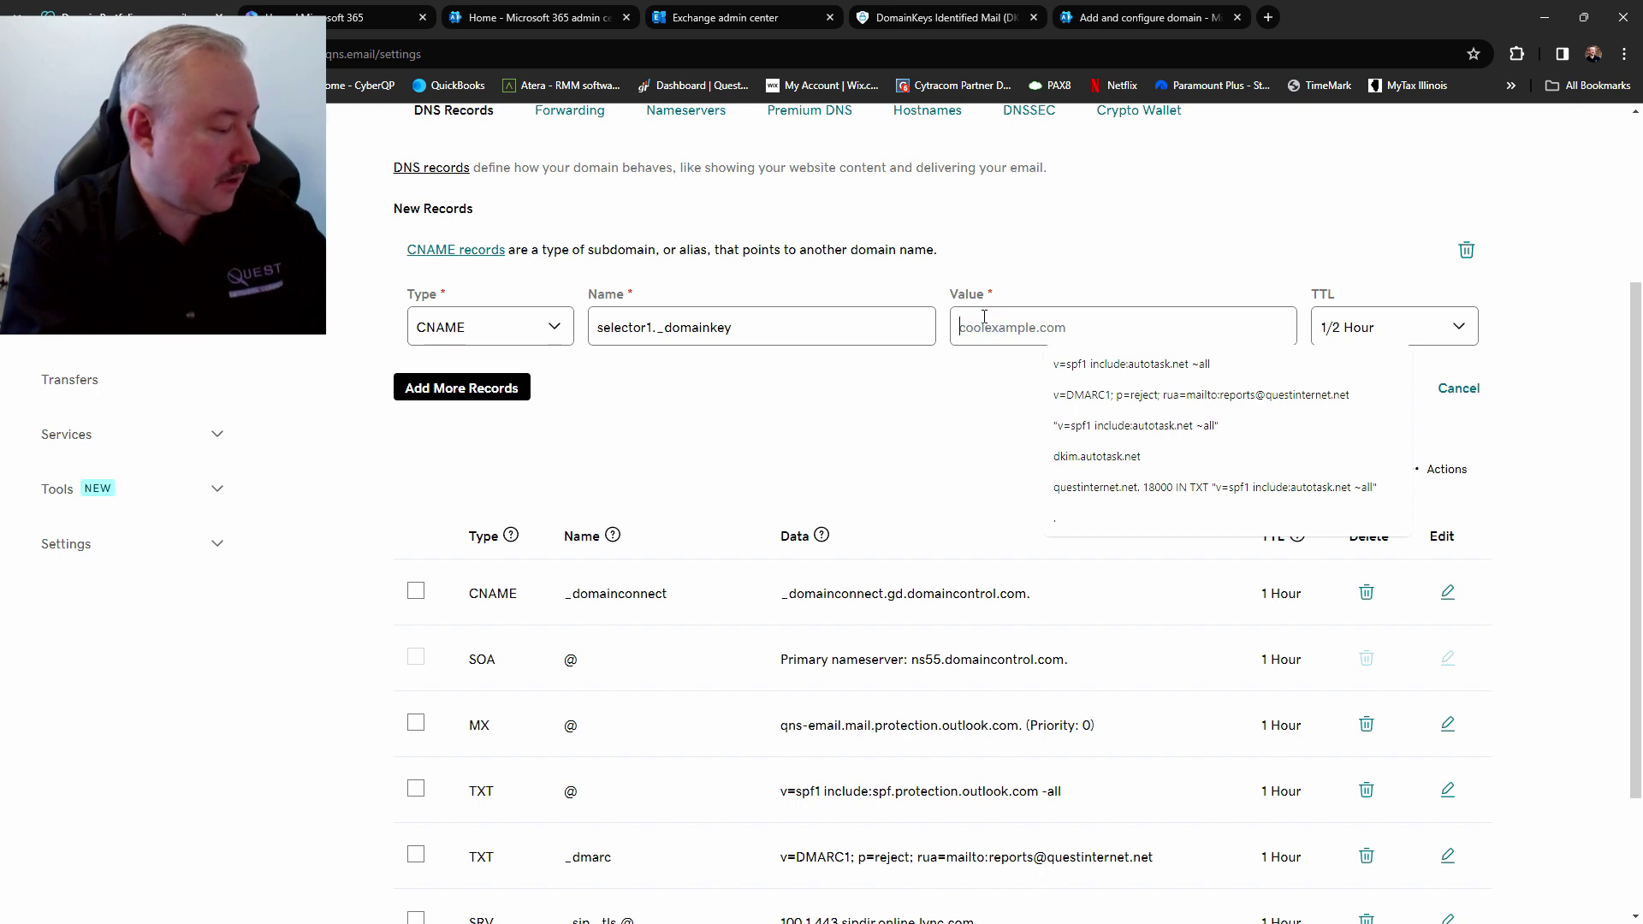
pyautogui.hotkey('ctrl', 'v')
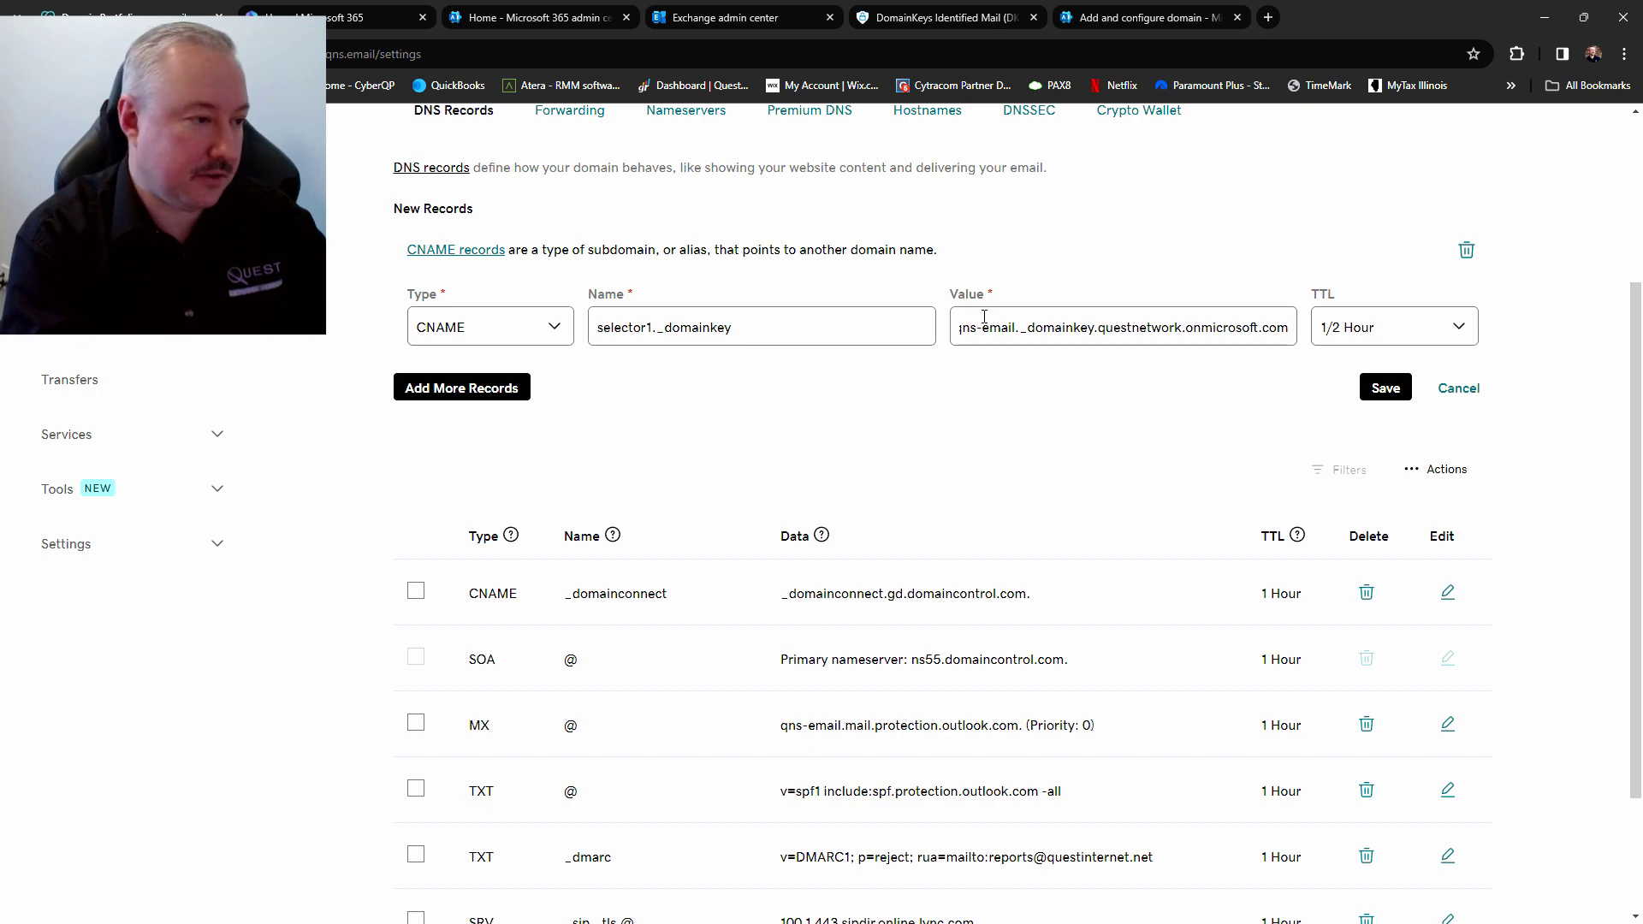
pyautogui.click(1397, 325)
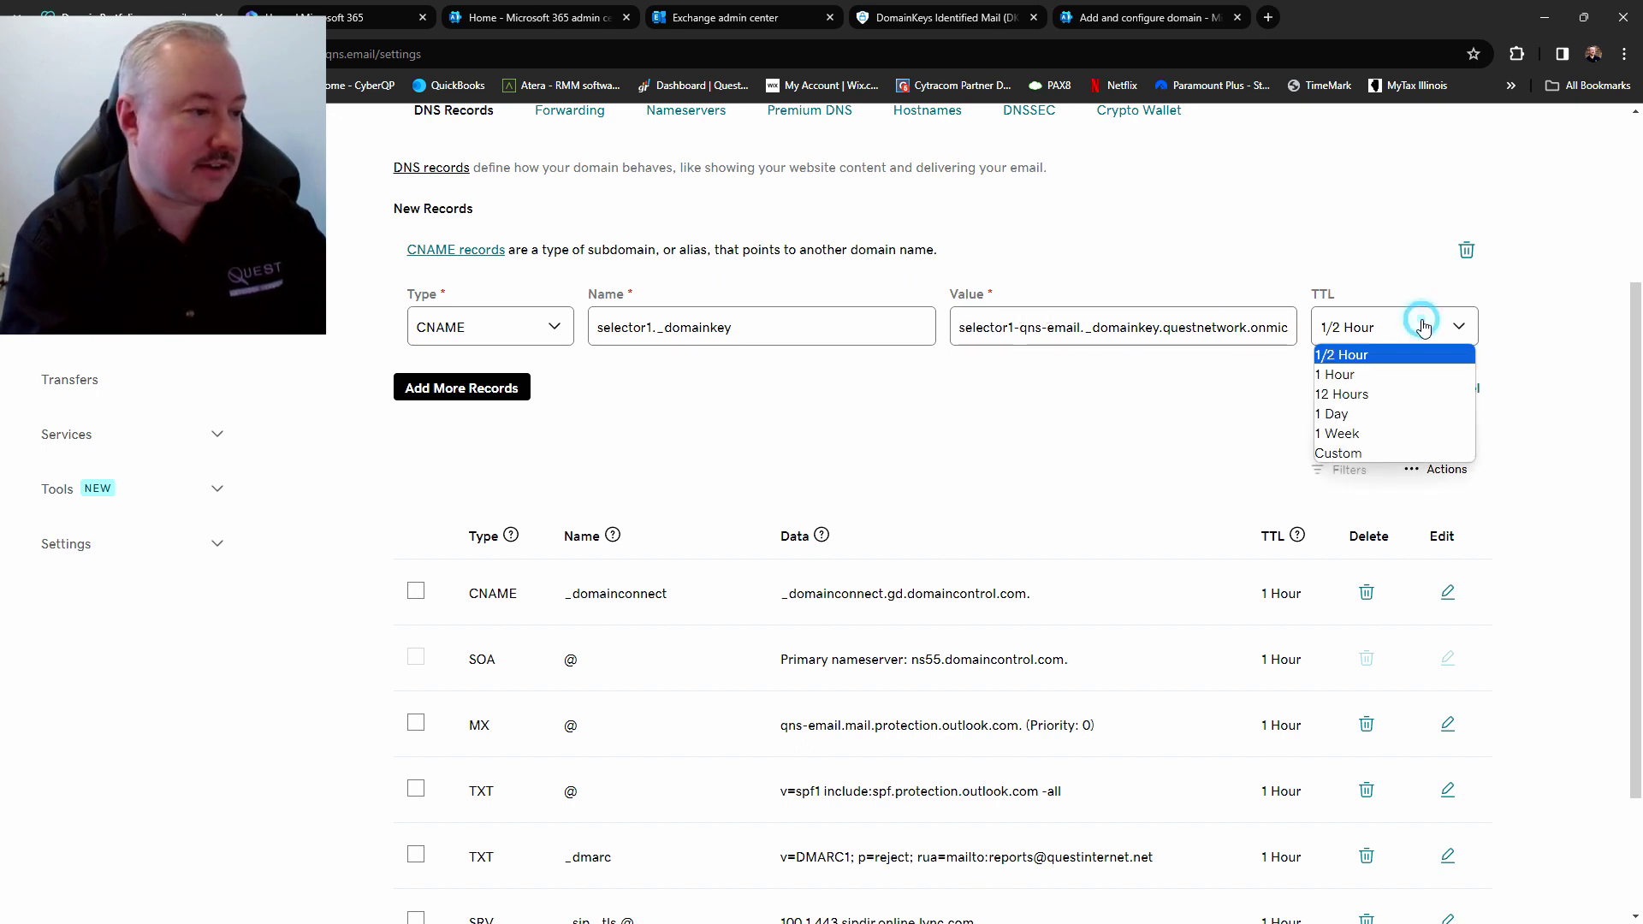
pyautogui.click(1394, 375)
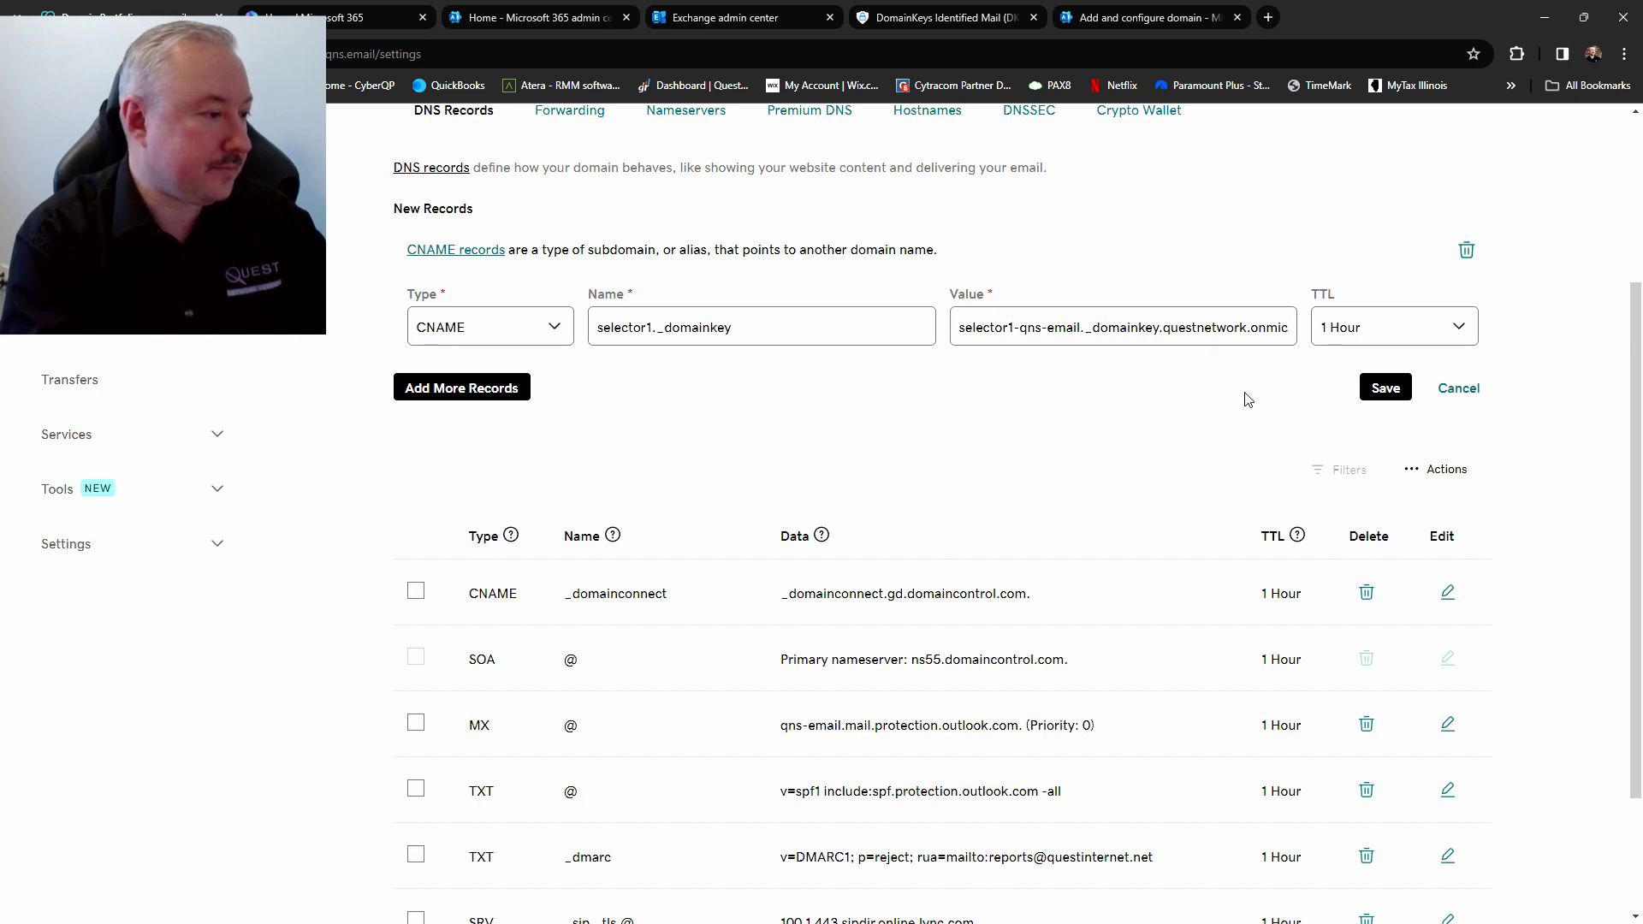
pyautogui.click(1393, 394)
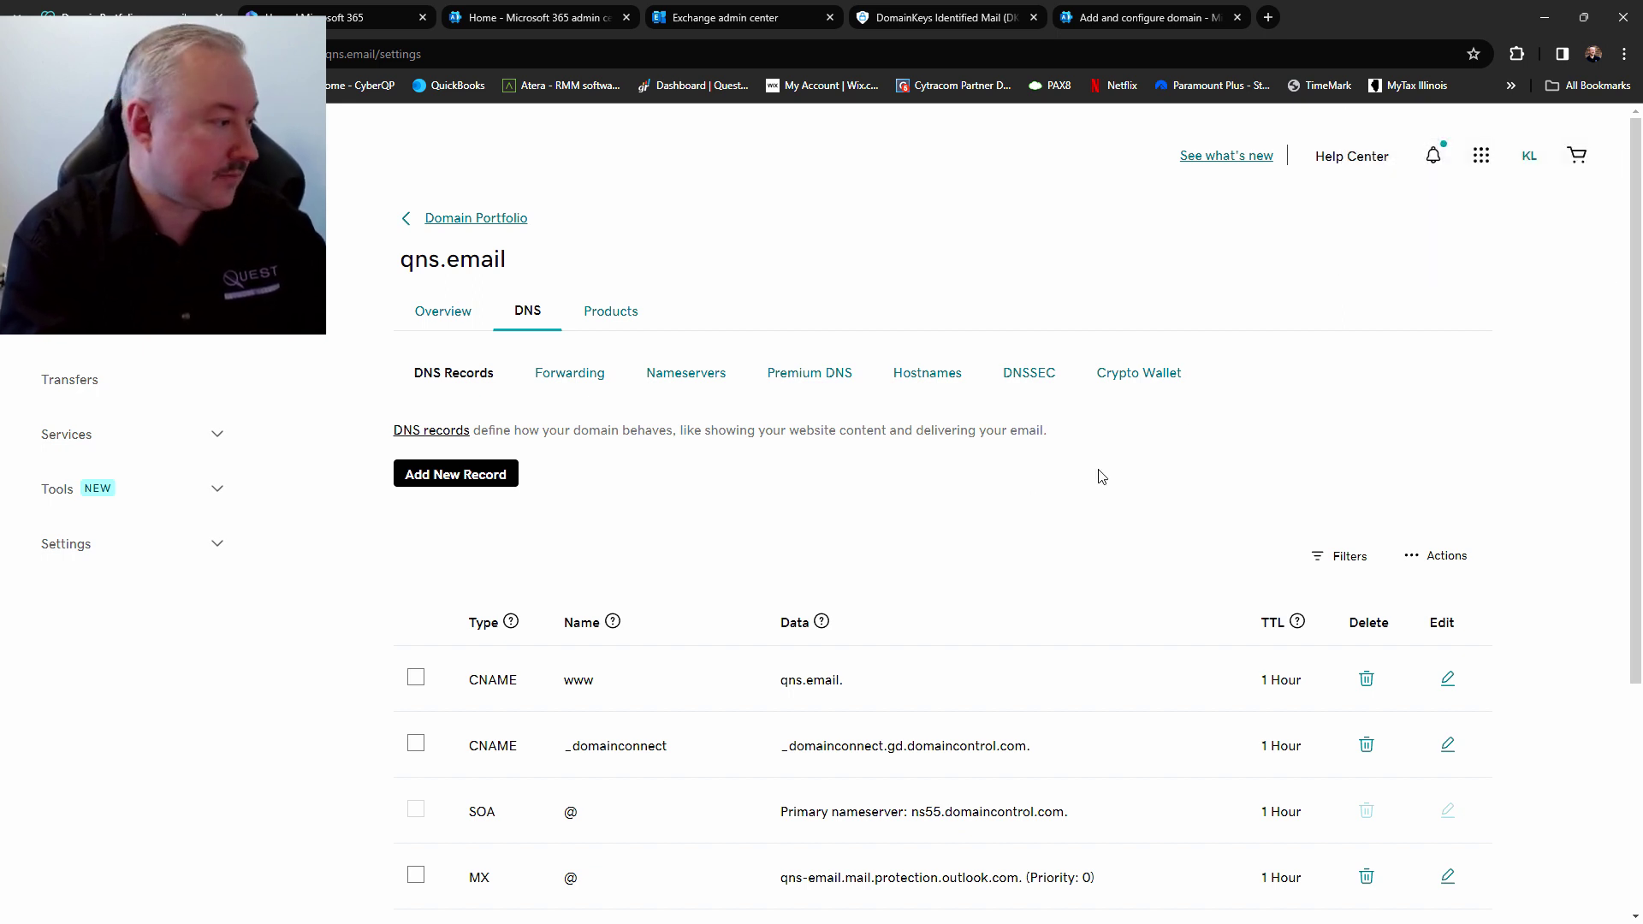
# Add another CNAME record named selector2._domainkey, copied from the Defender DKIM error
pyautogui.click(451, 479)
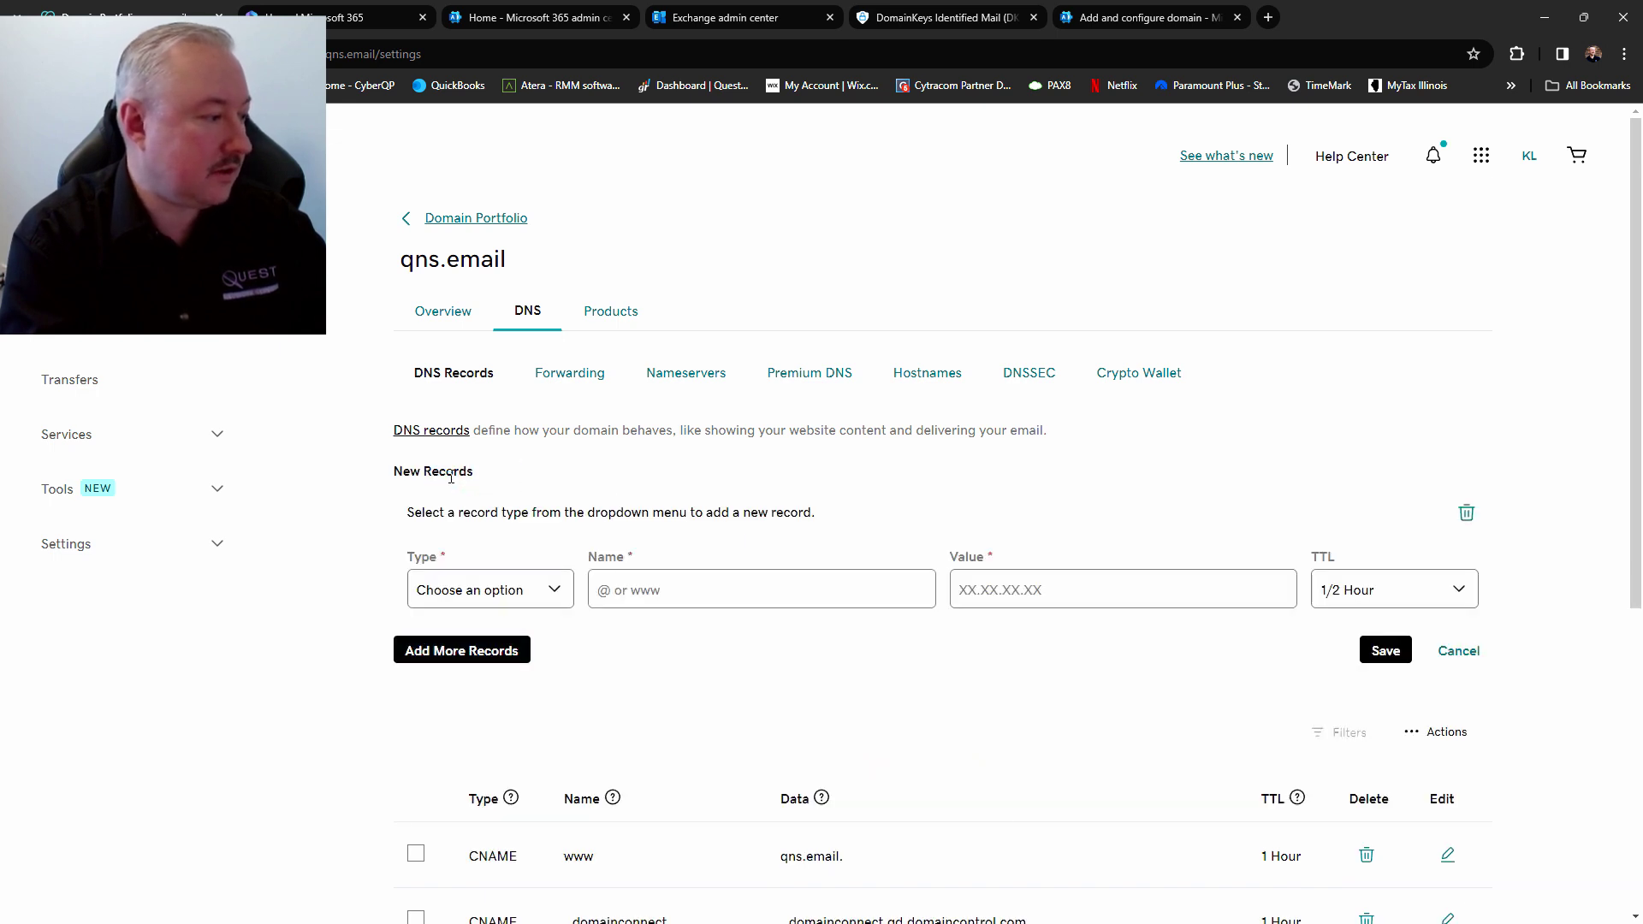
pyautogui.click(556, 590)
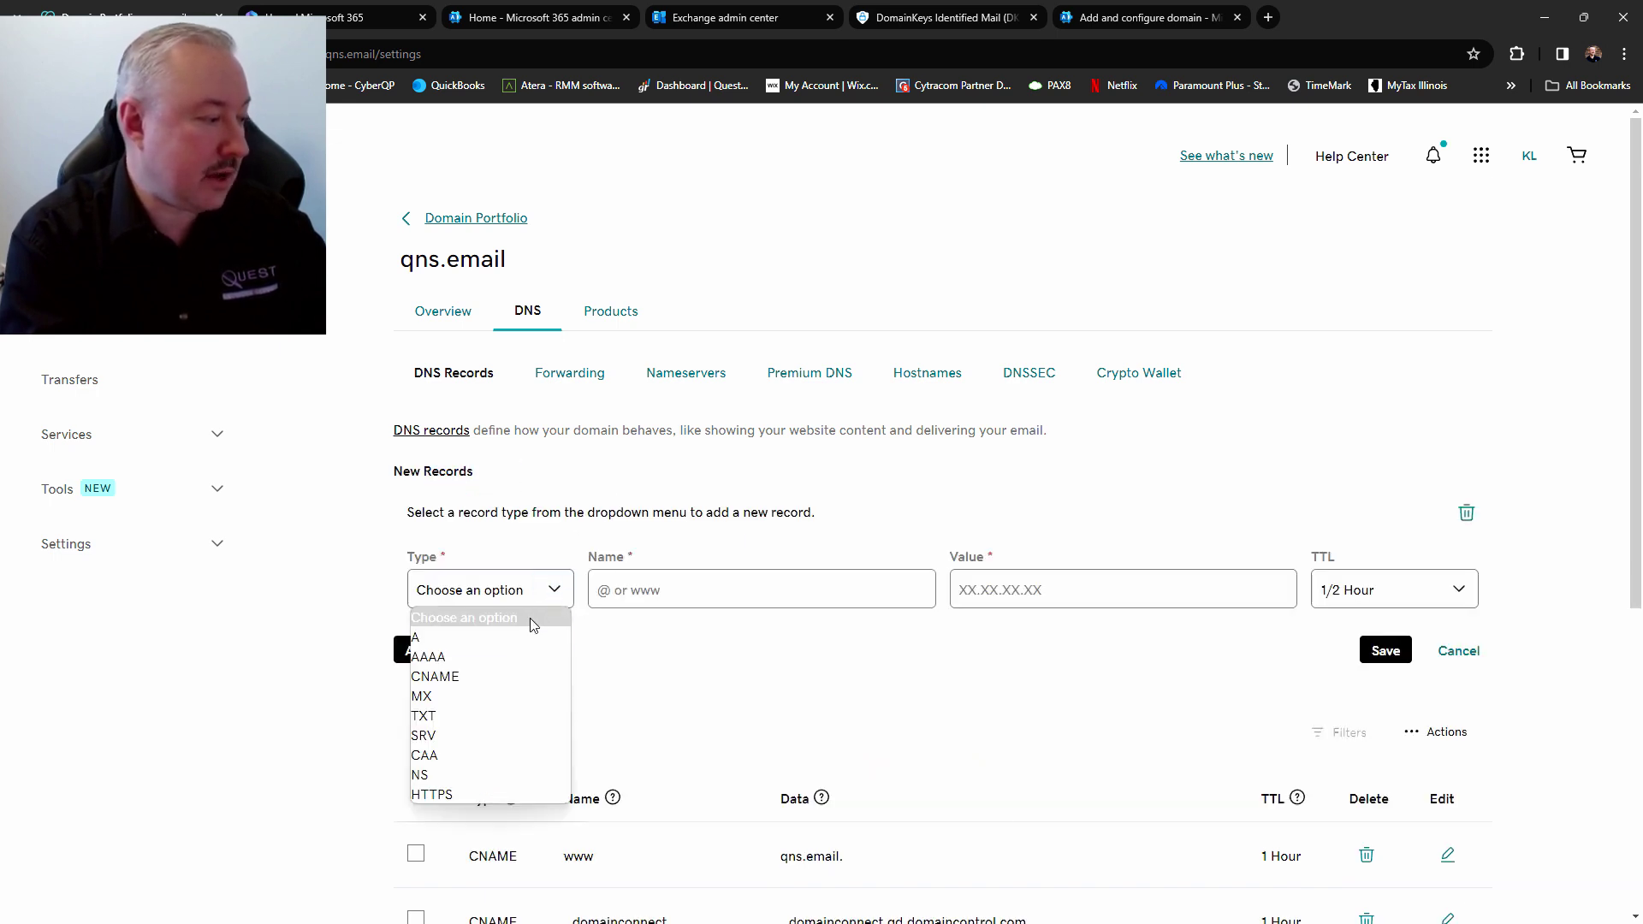
pyautogui.click(503, 676)
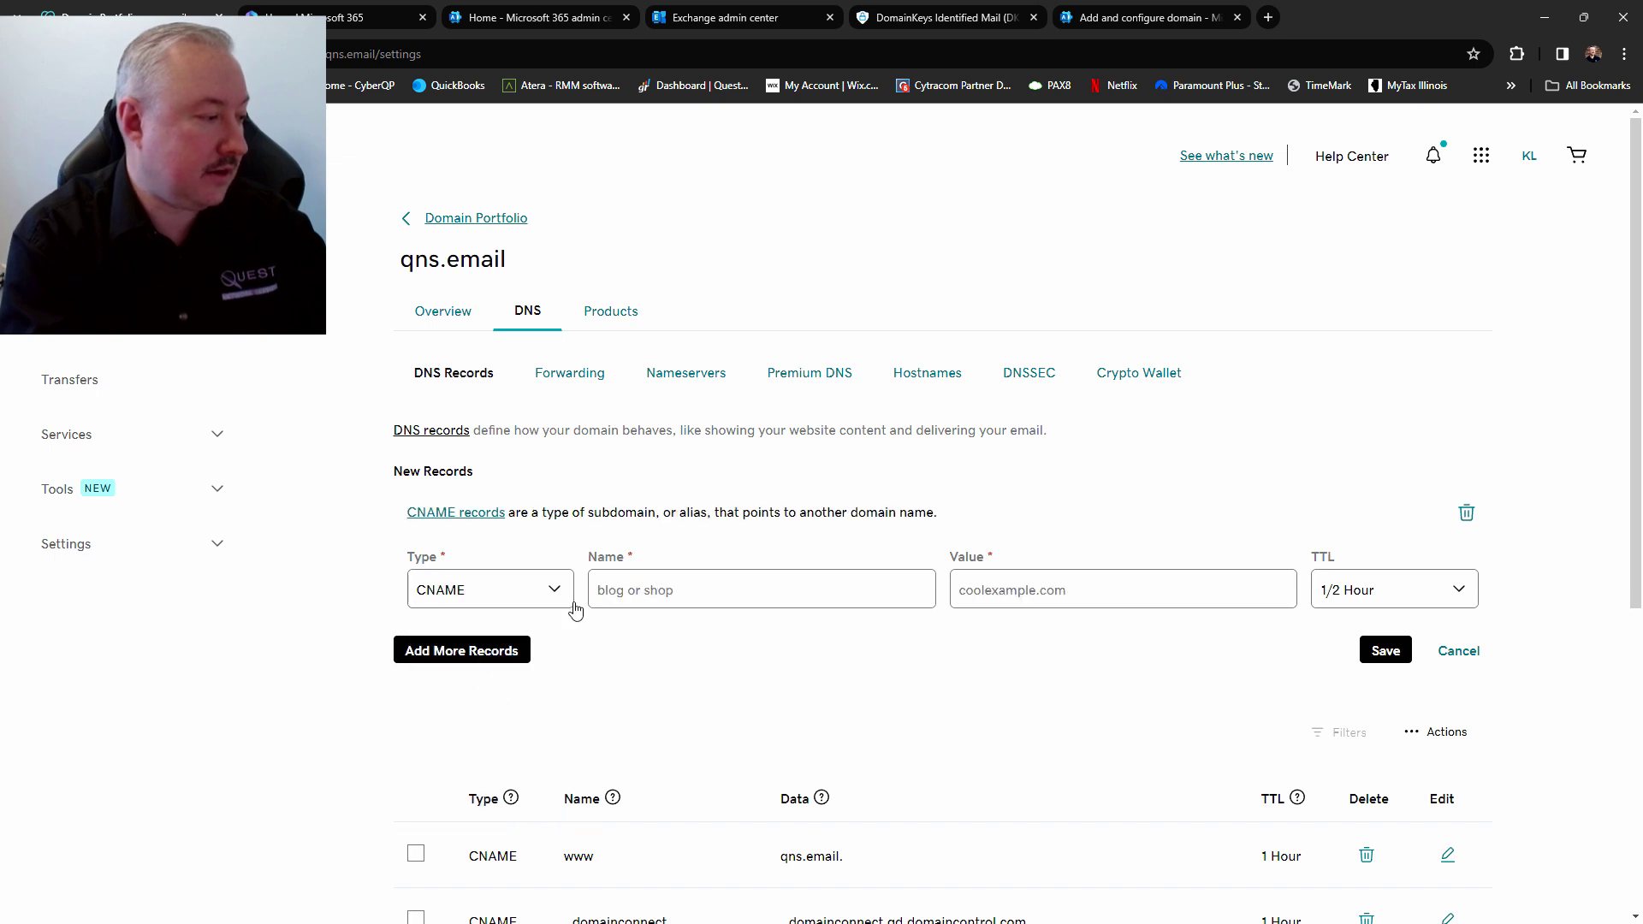
pyautogui.click(598, 585)
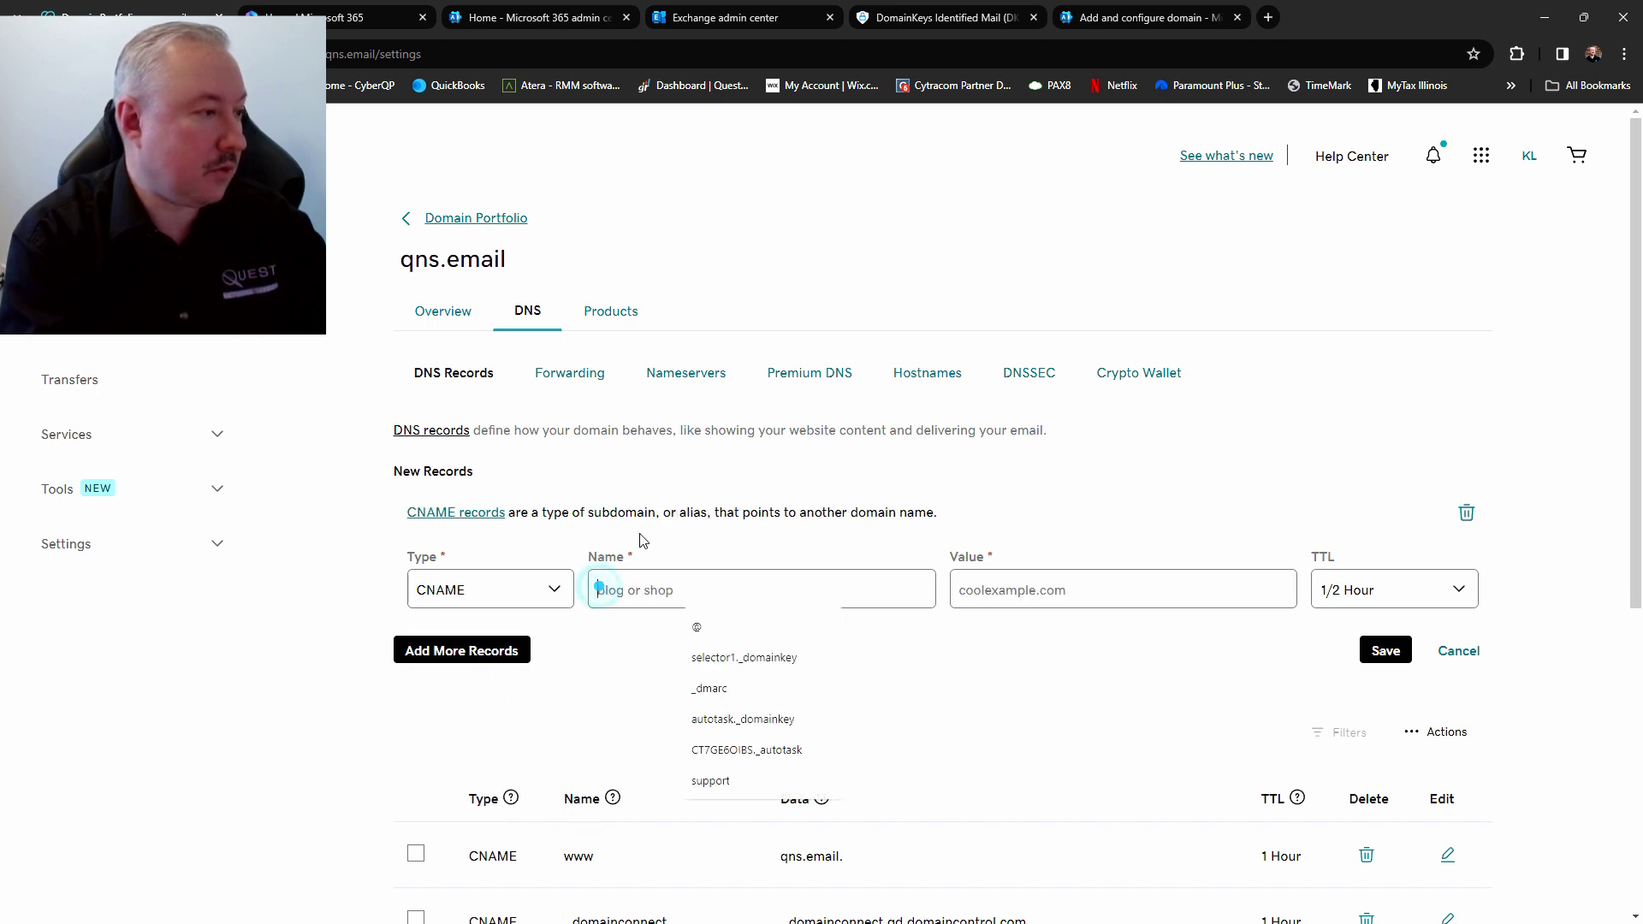
pyautogui.click(932, 19)
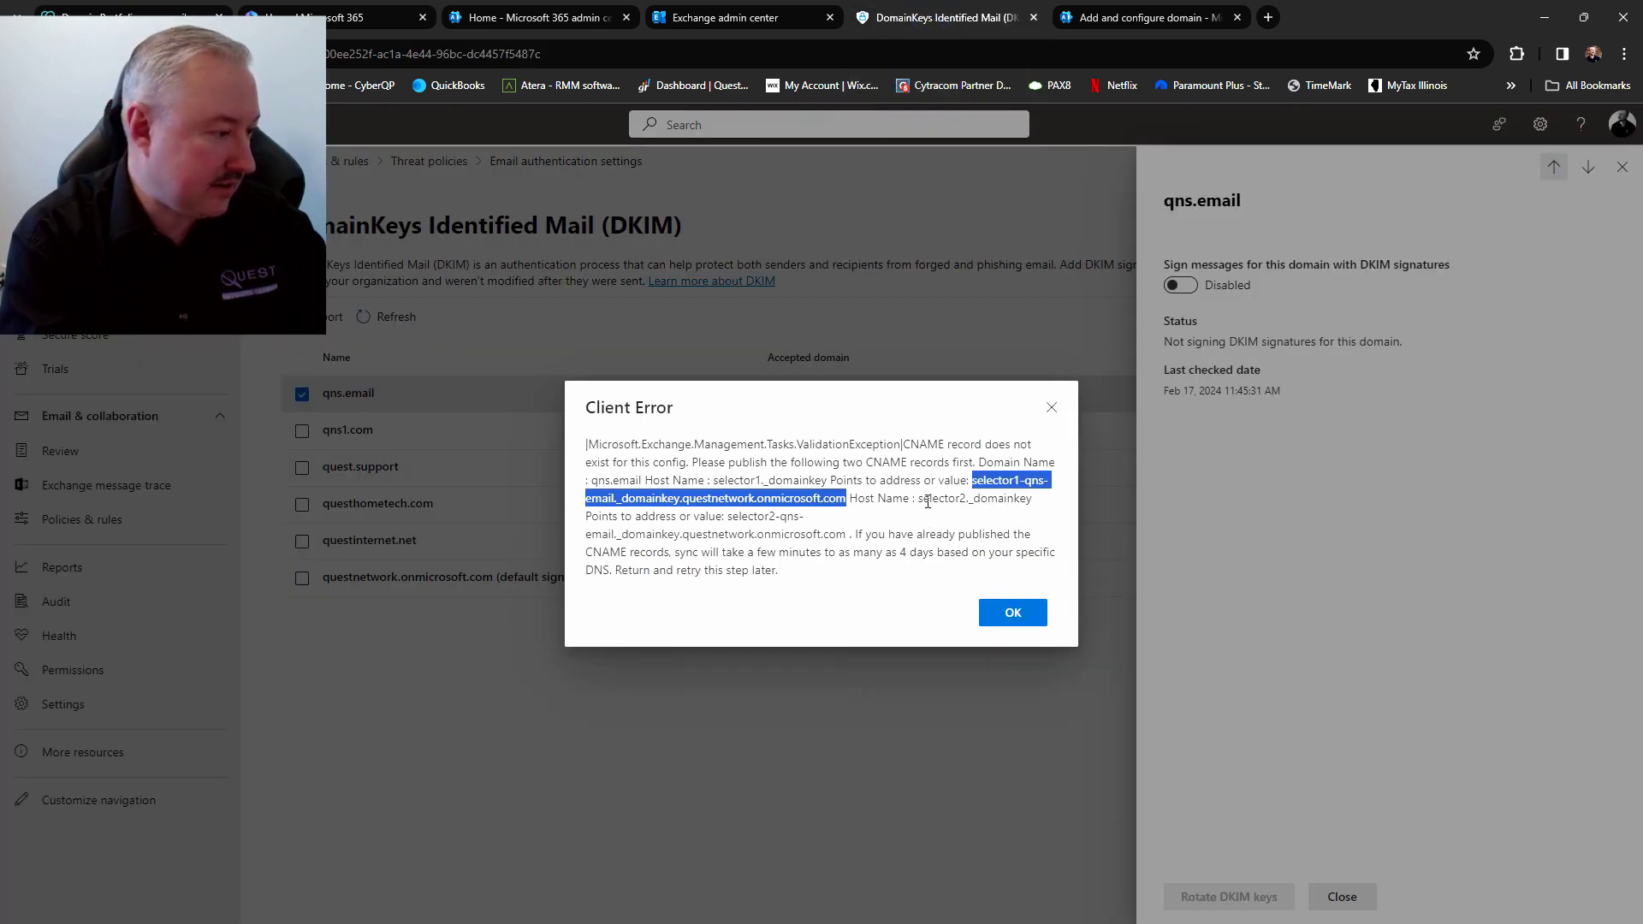
pyautogui.click(866, 507)
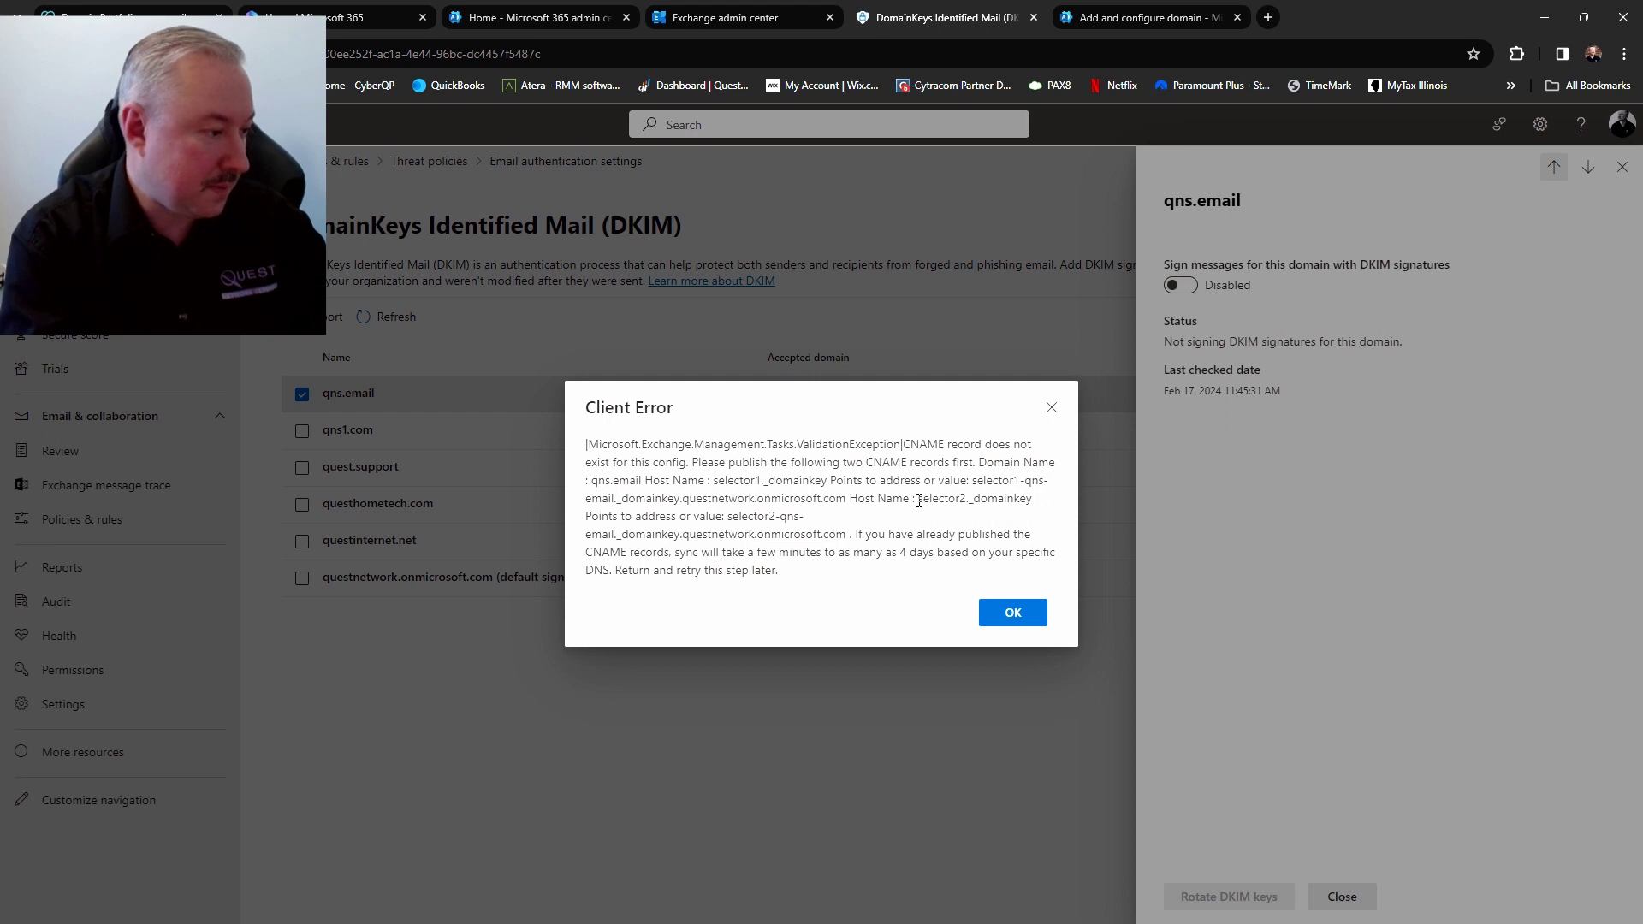
pyautogui.moveTo(918, 499); pyautogui.dragTo(1044, 508)
pyautogui.hotkey('ctrl', 'c')
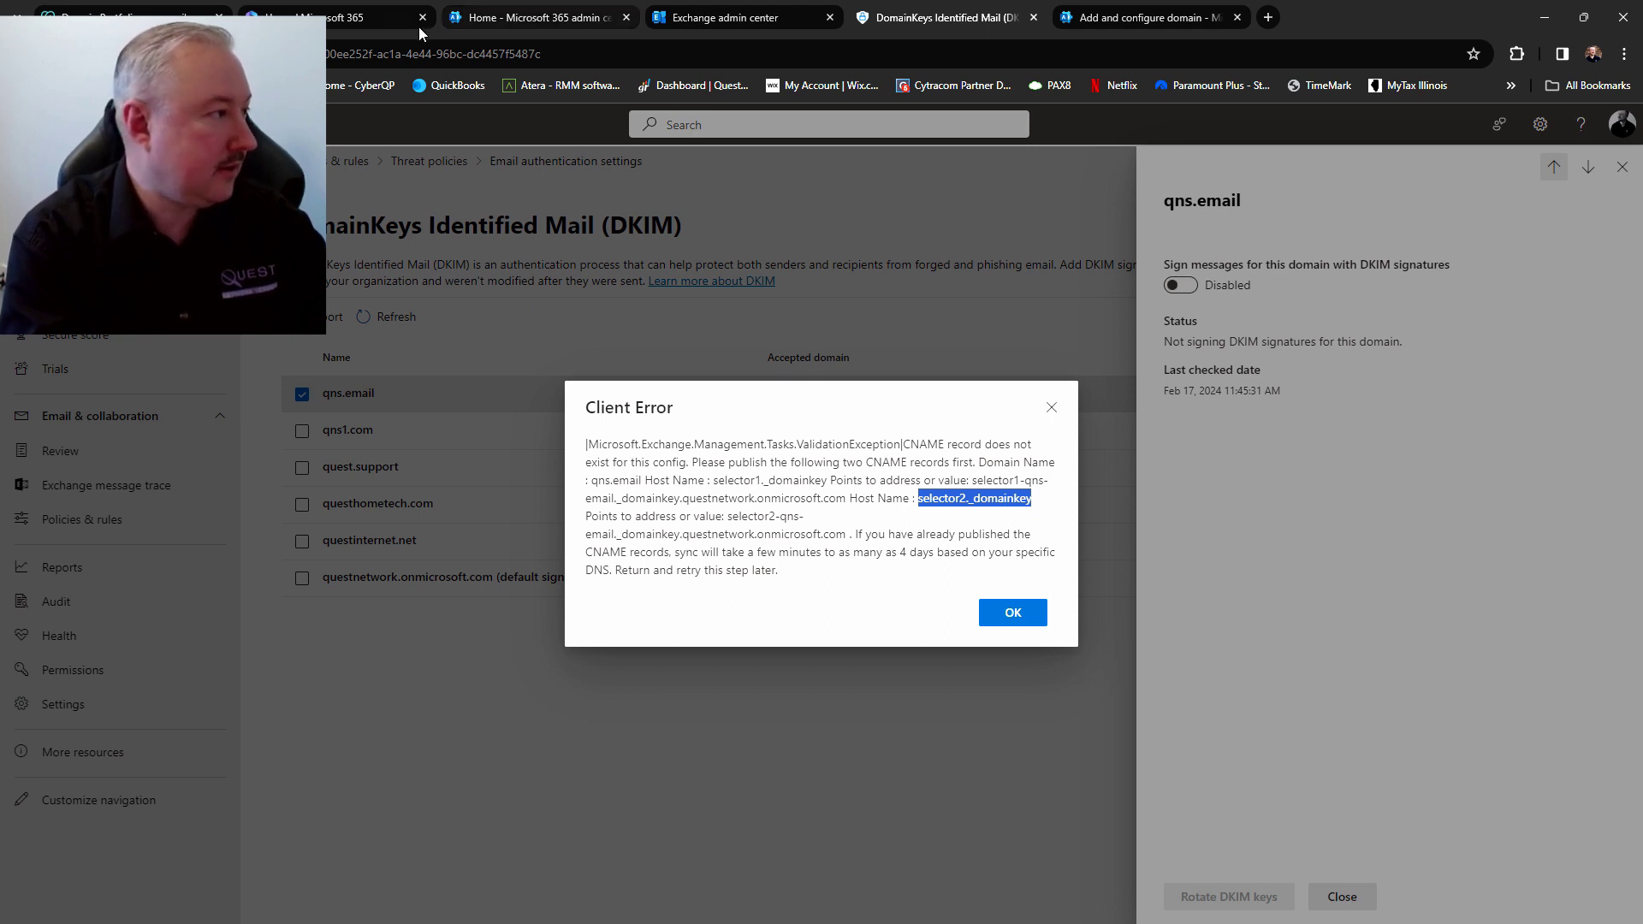
pyautogui.click(114, 12)
pyautogui.click(634, 586)
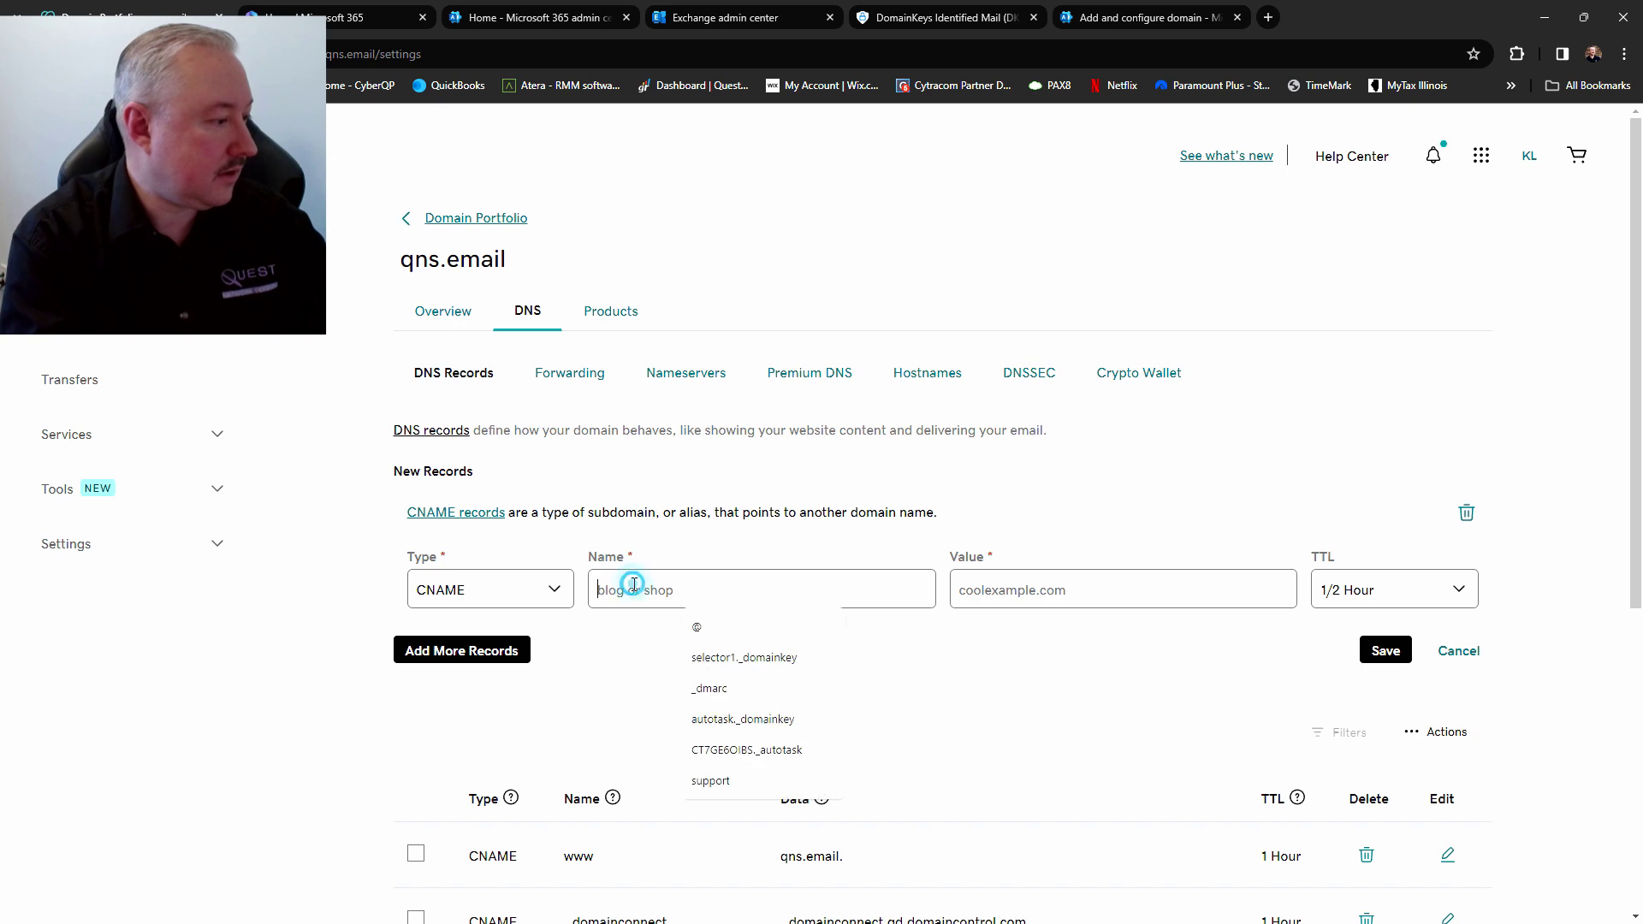
pyautogui.hotkey('ctrl', 'v')
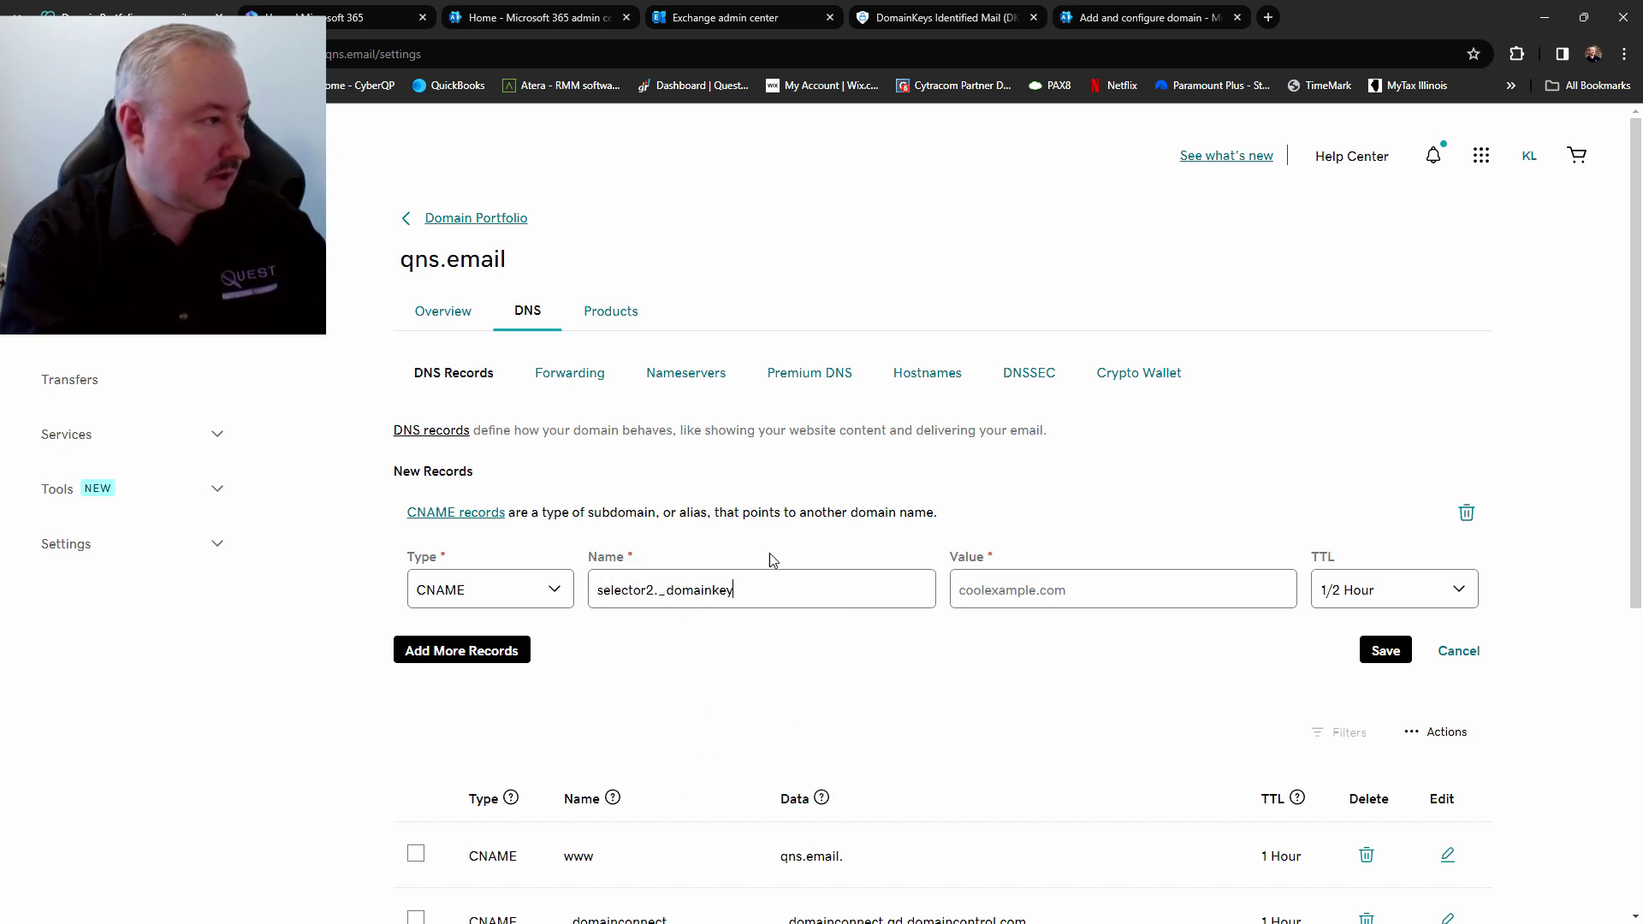
# Point it to selector2-qns-email._domainkey.questnetwork.onmicrosoft.com with a 1 Hour TTL
pyautogui.click(958, 16)
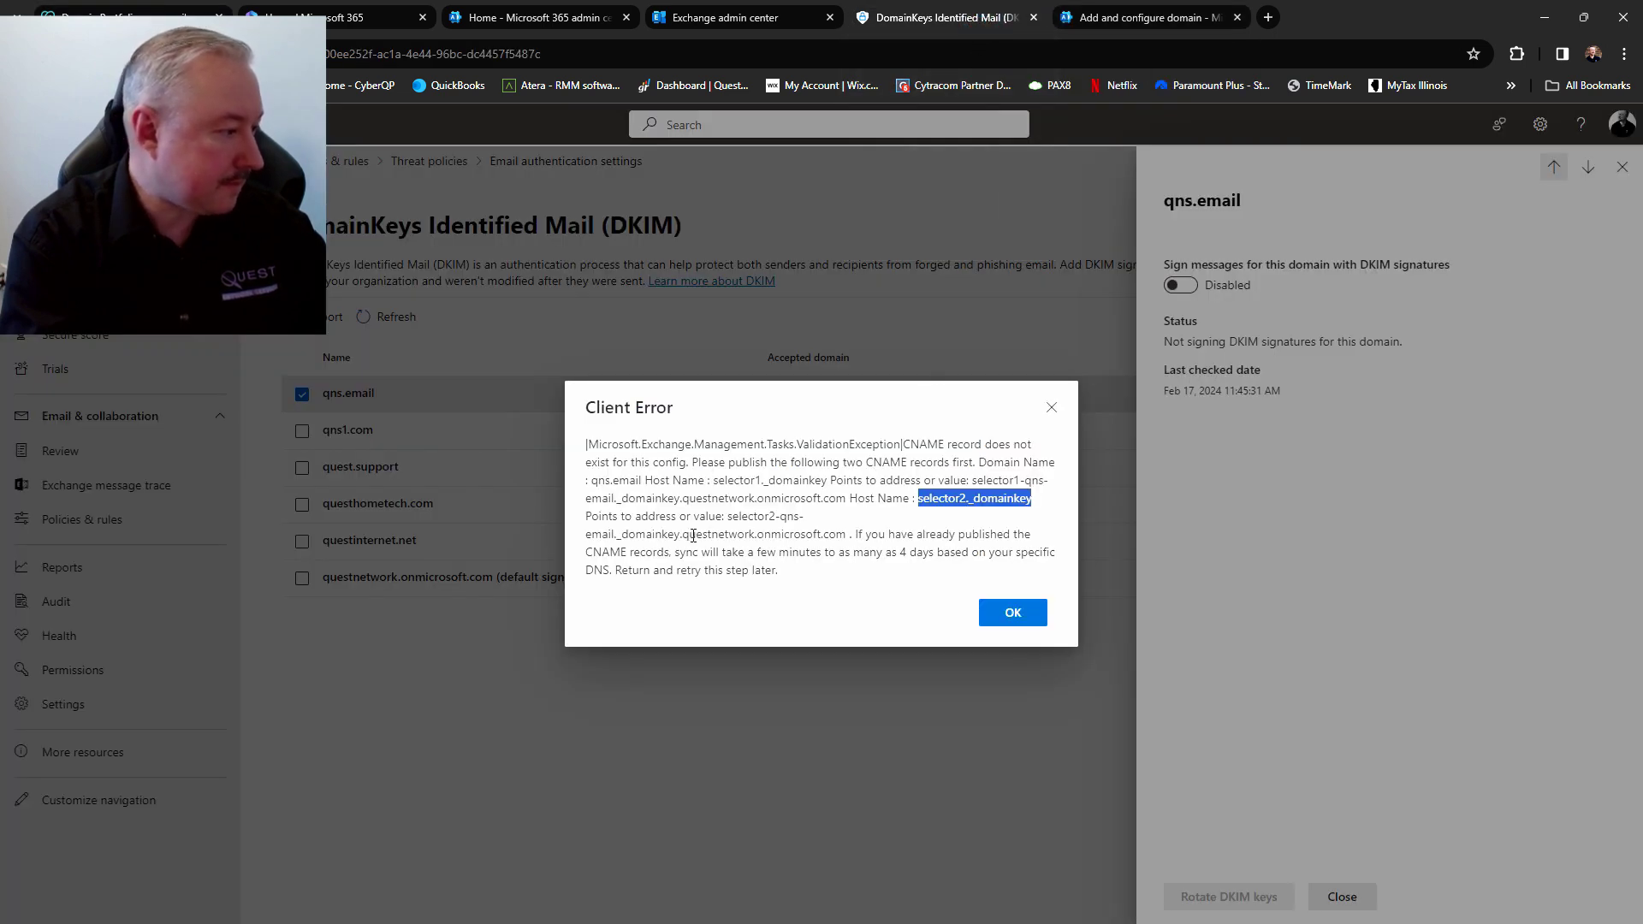
pyautogui.moveTo(727, 516); pyautogui.dragTo(847, 534)
pyautogui.hotkey('ctrl', 'c')
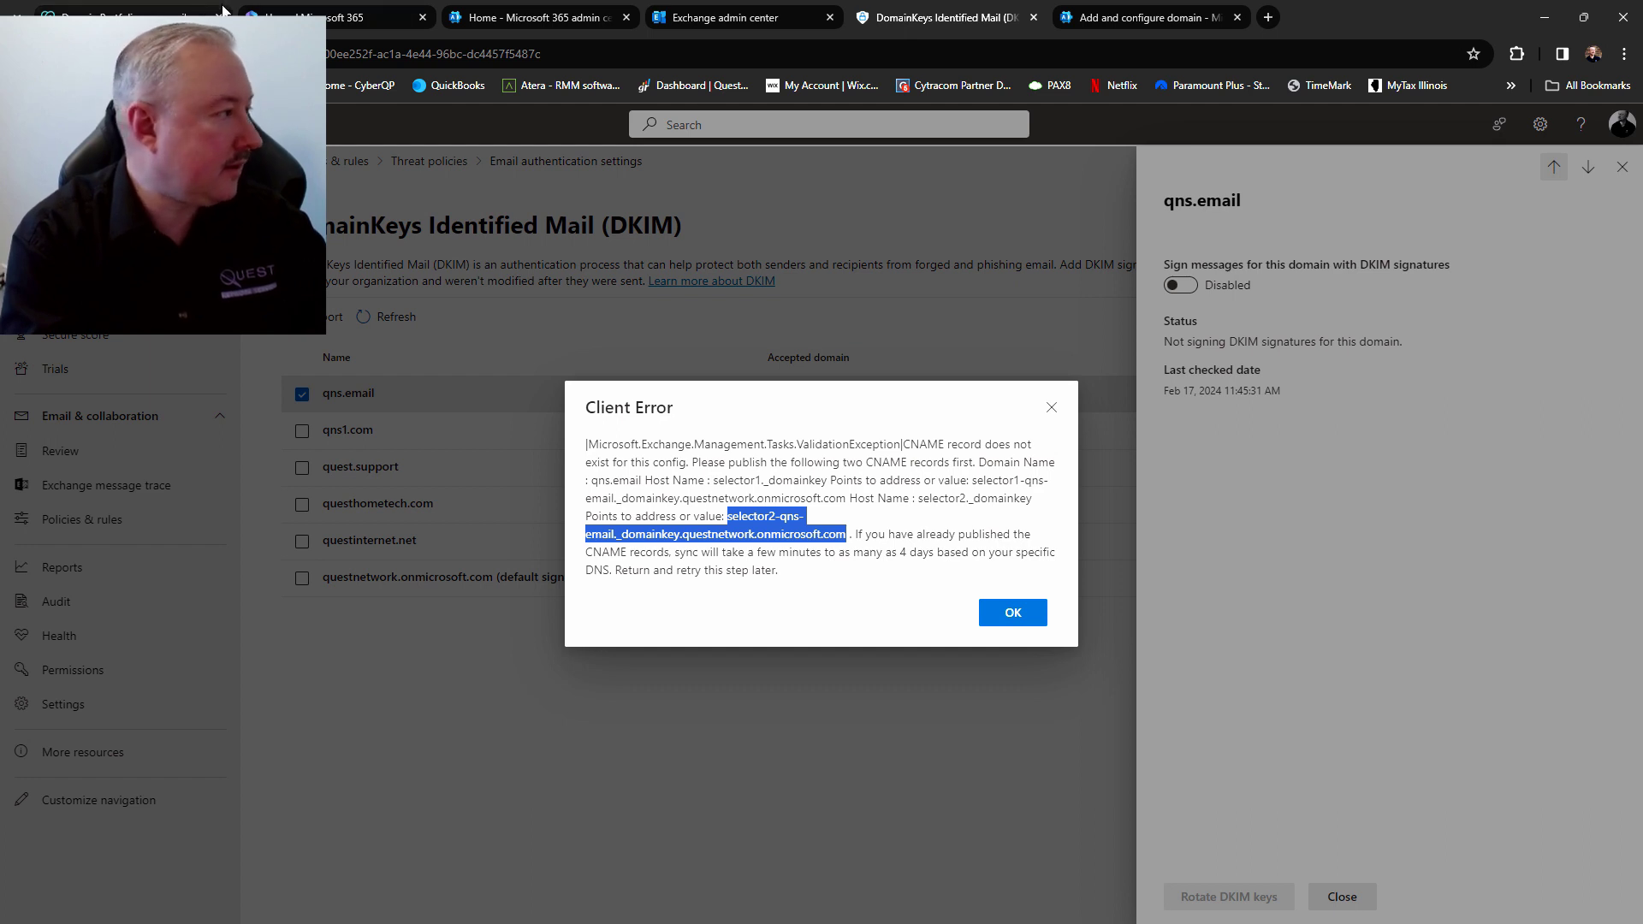
pyautogui.click(103, 17)
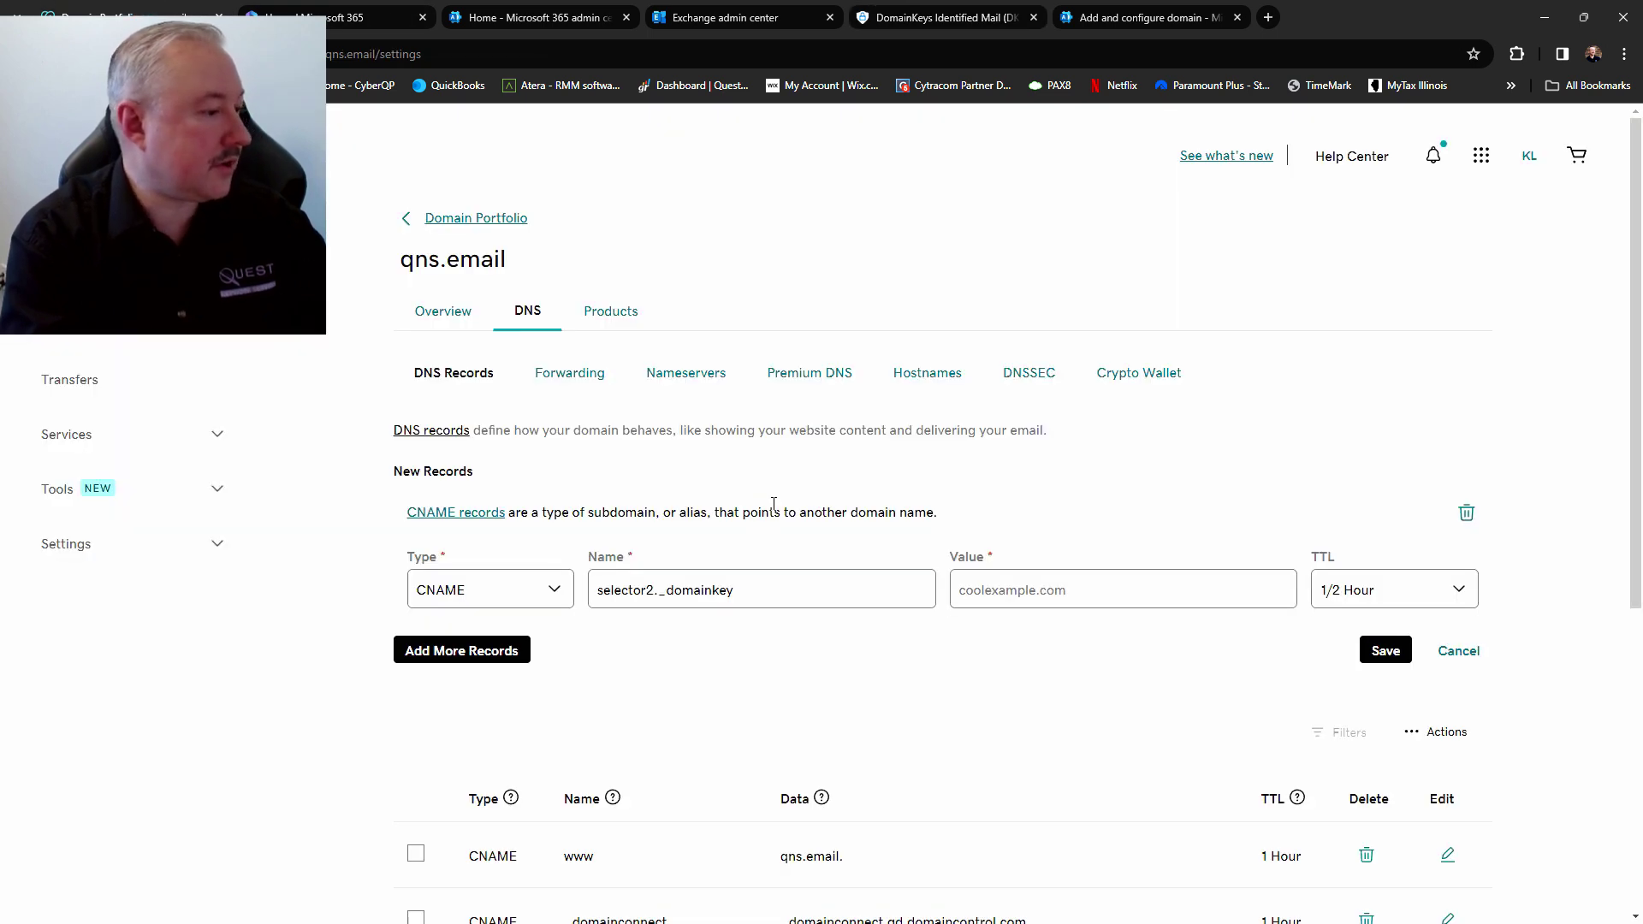
pyautogui.click(985, 587)
pyautogui.hotkey('ctrl', 'v')
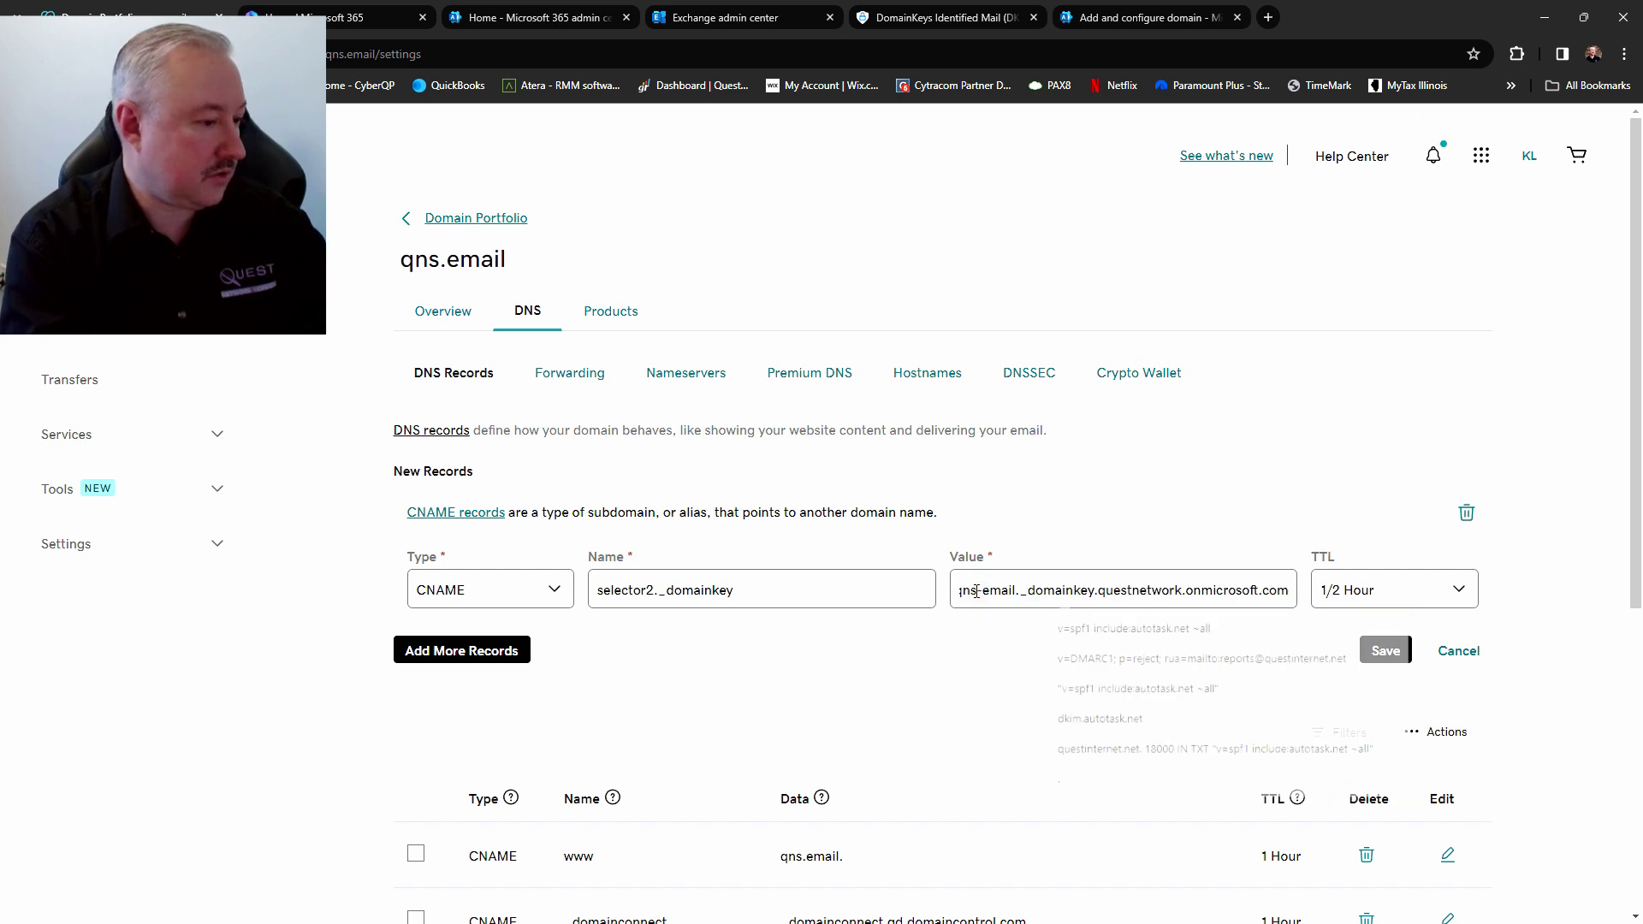
pyautogui.click(1463, 590)
pyautogui.click(1455, 636)
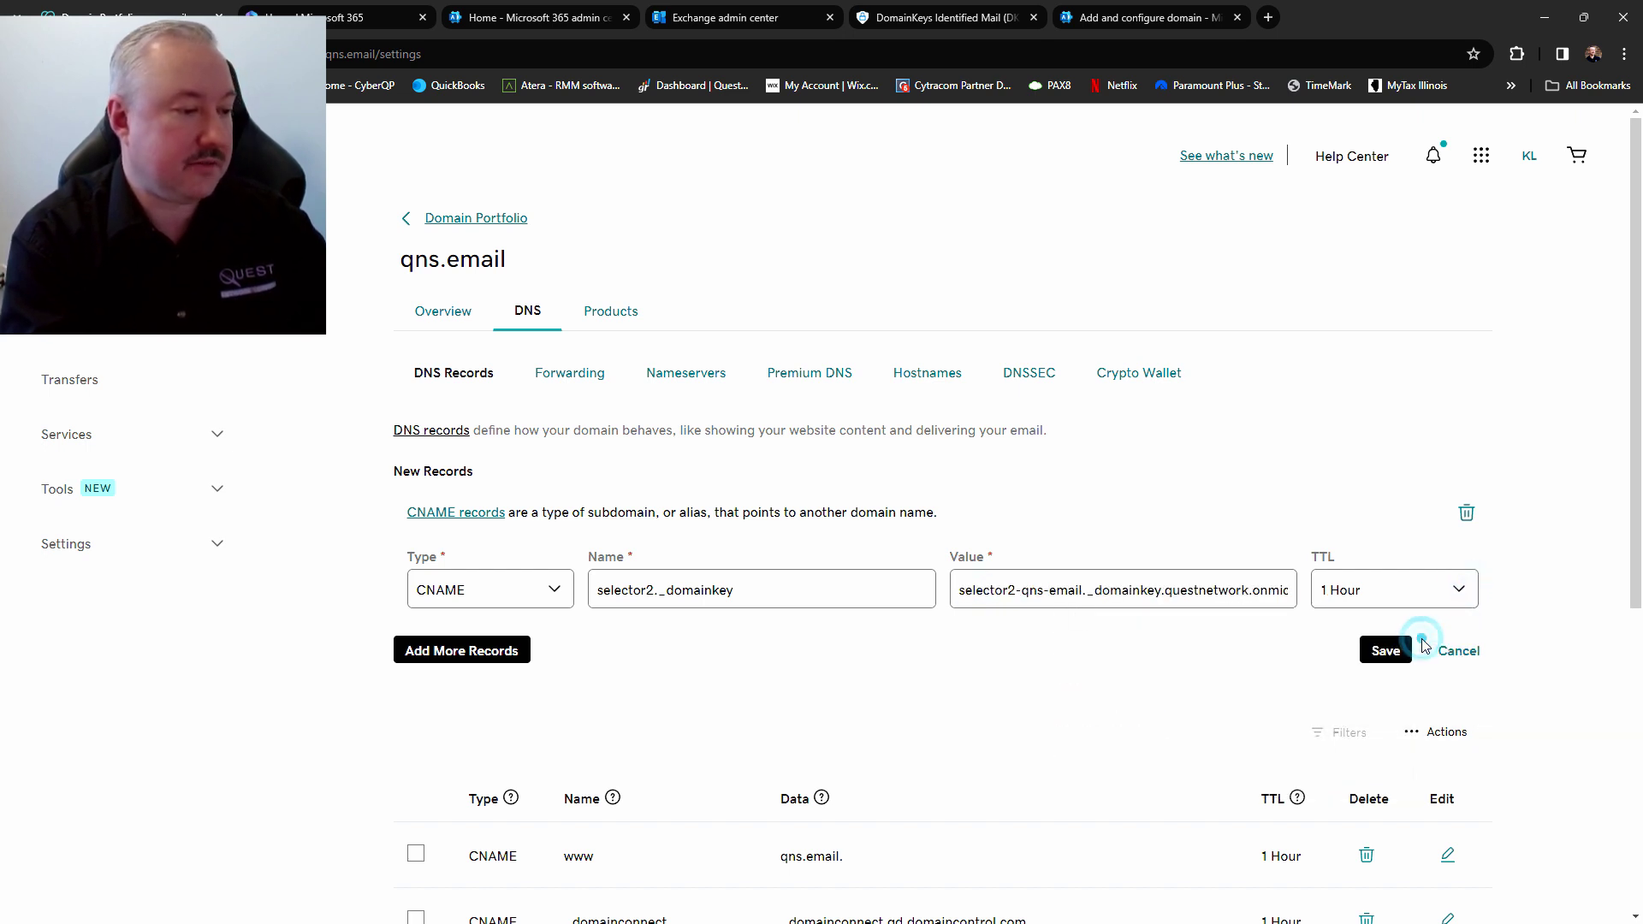
# Save the new selector2._domainkey CNAME record
pyautogui.click(1379, 652)
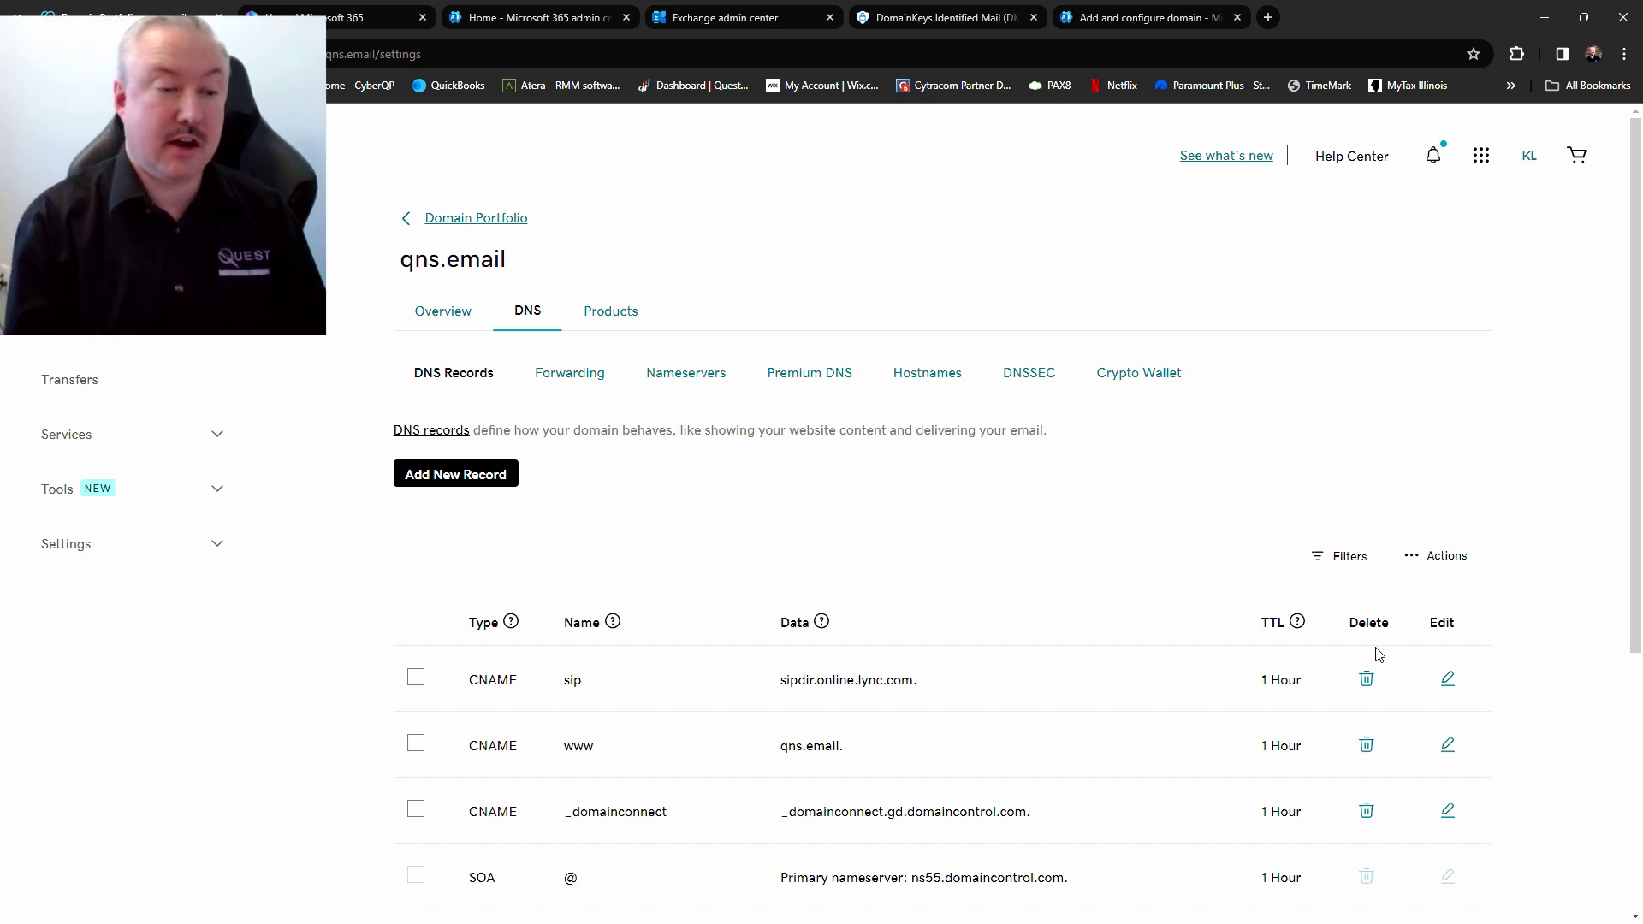
# Dismiss the CNAME error, refresh the DKIM domain list, reopen qns.email and retry enabling signing
pyautogui.click(935, 17)
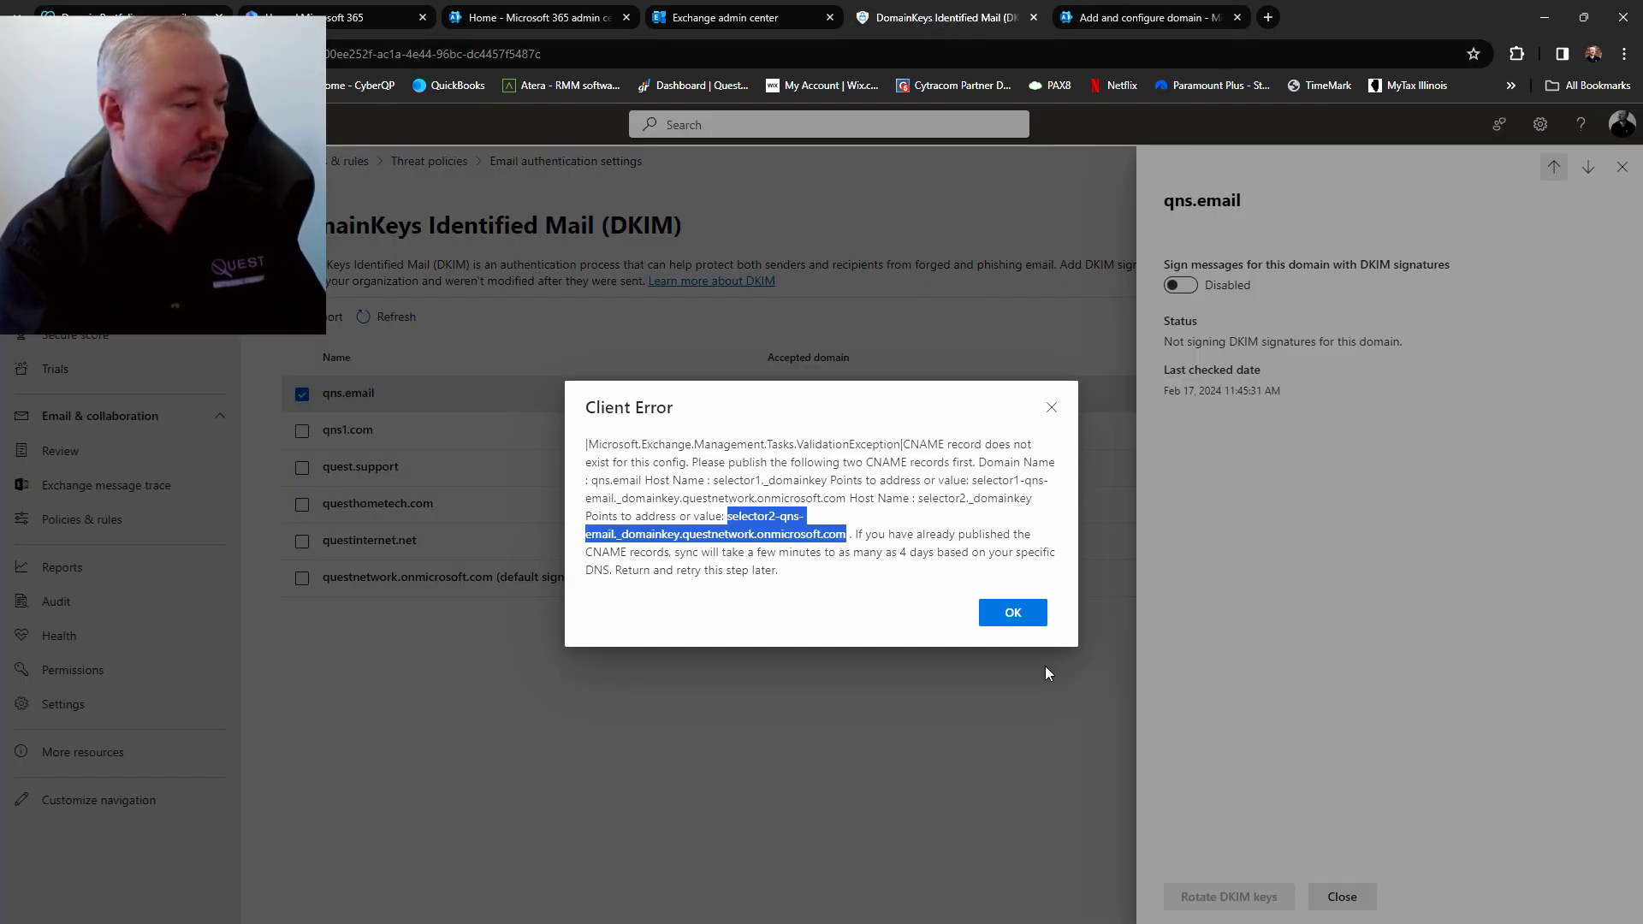
pyautogui.click(1027, 620)
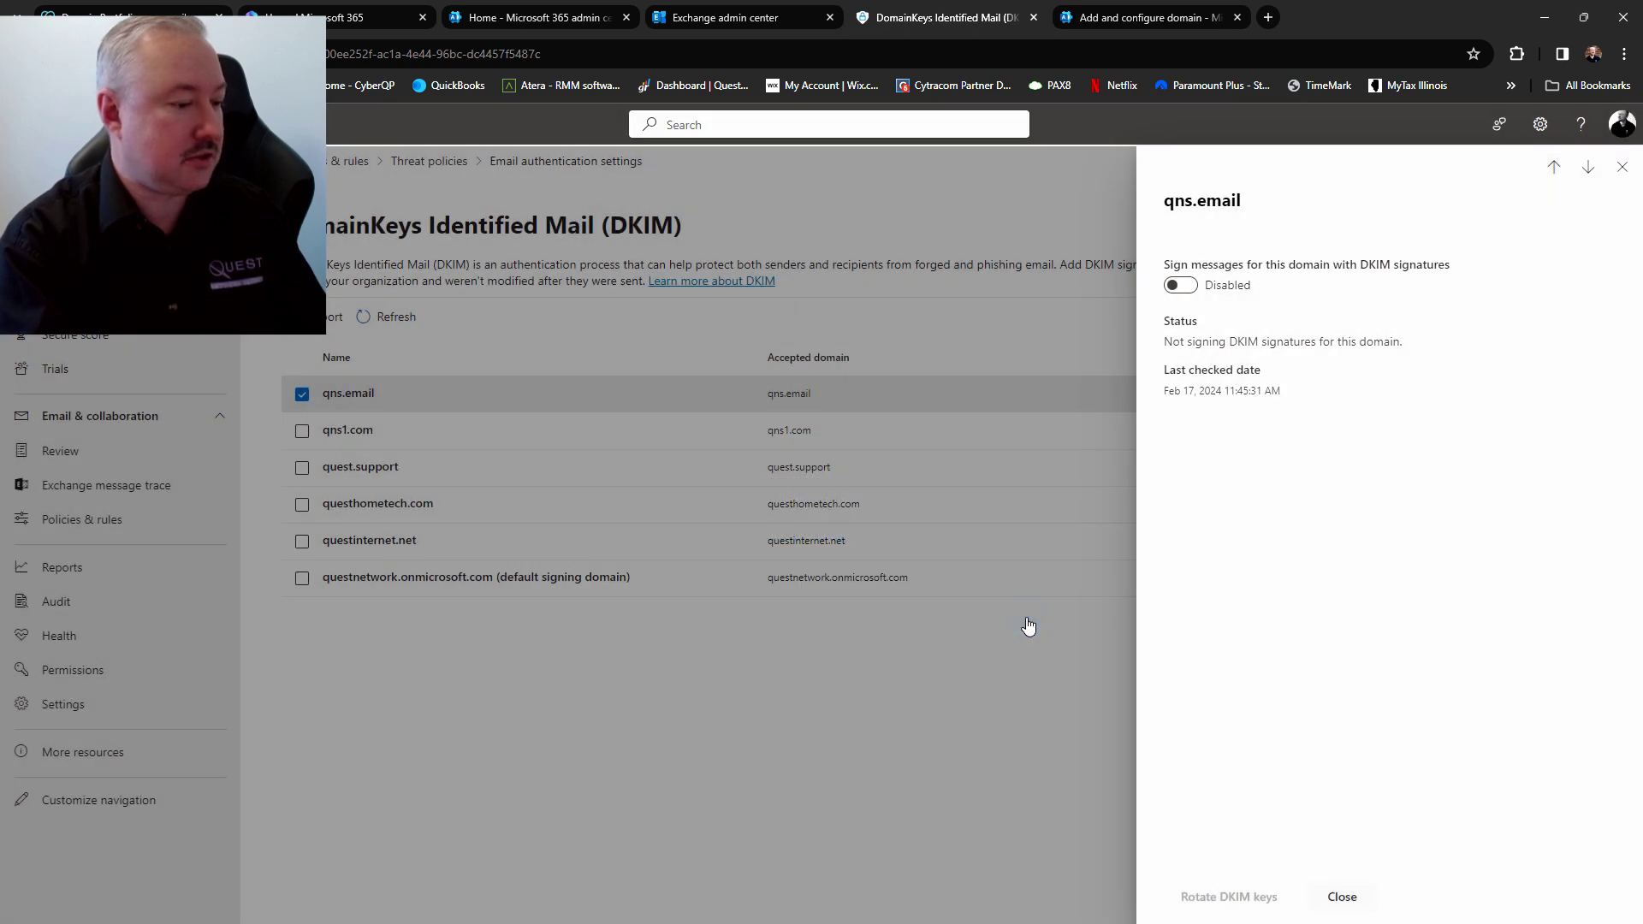
pyautogui.click(1345, 895)
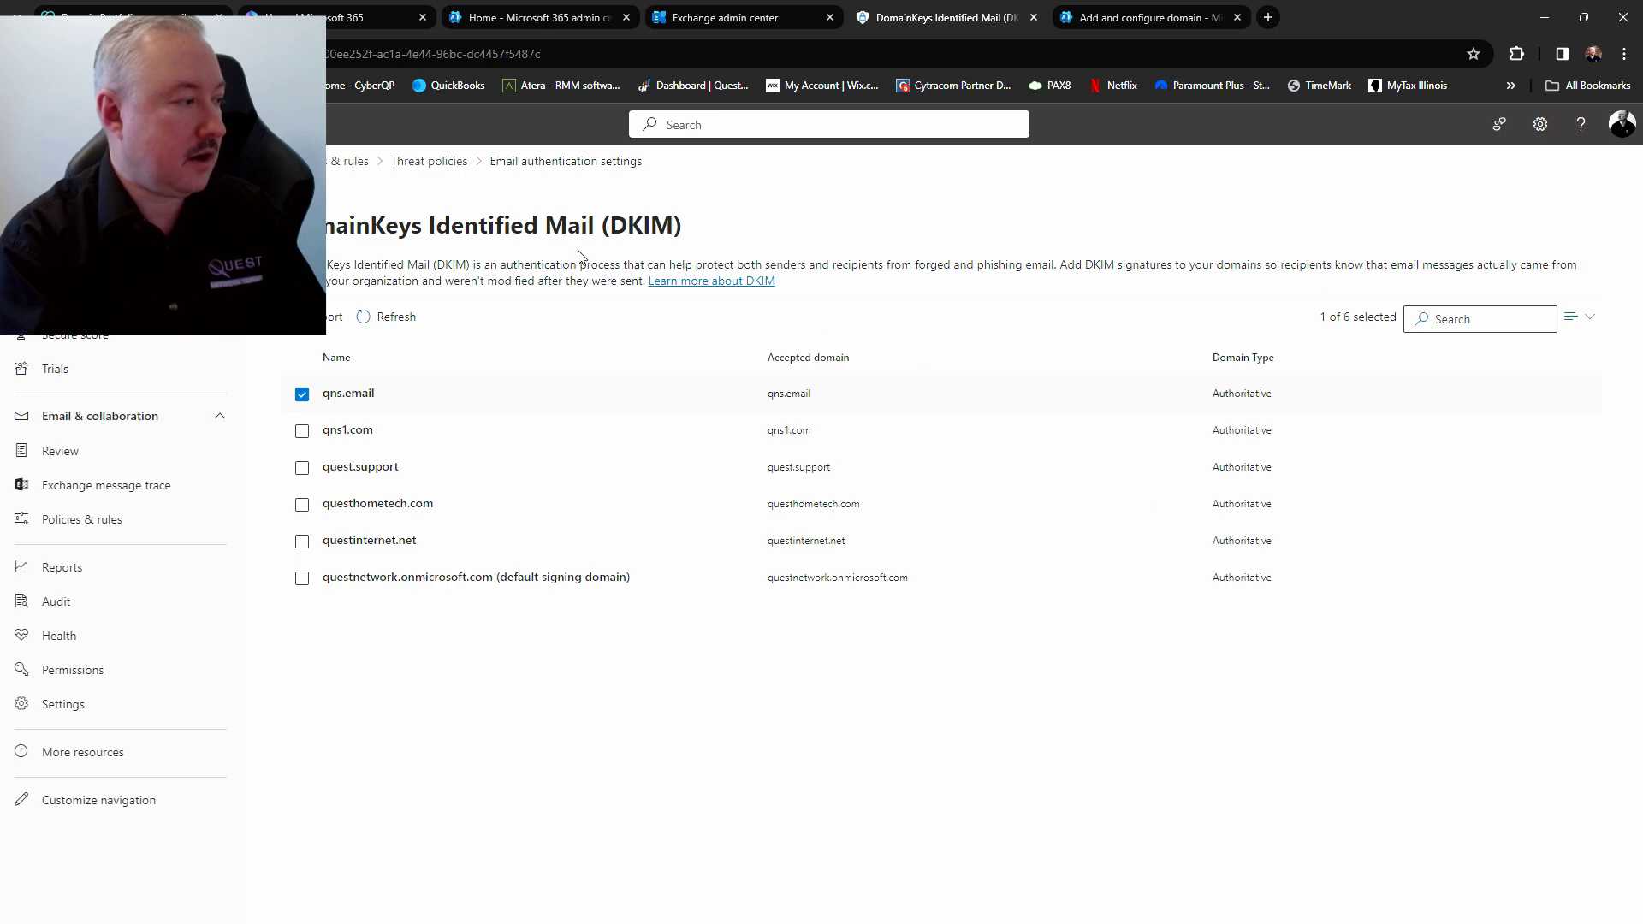
pyautogui.click(387, 323)
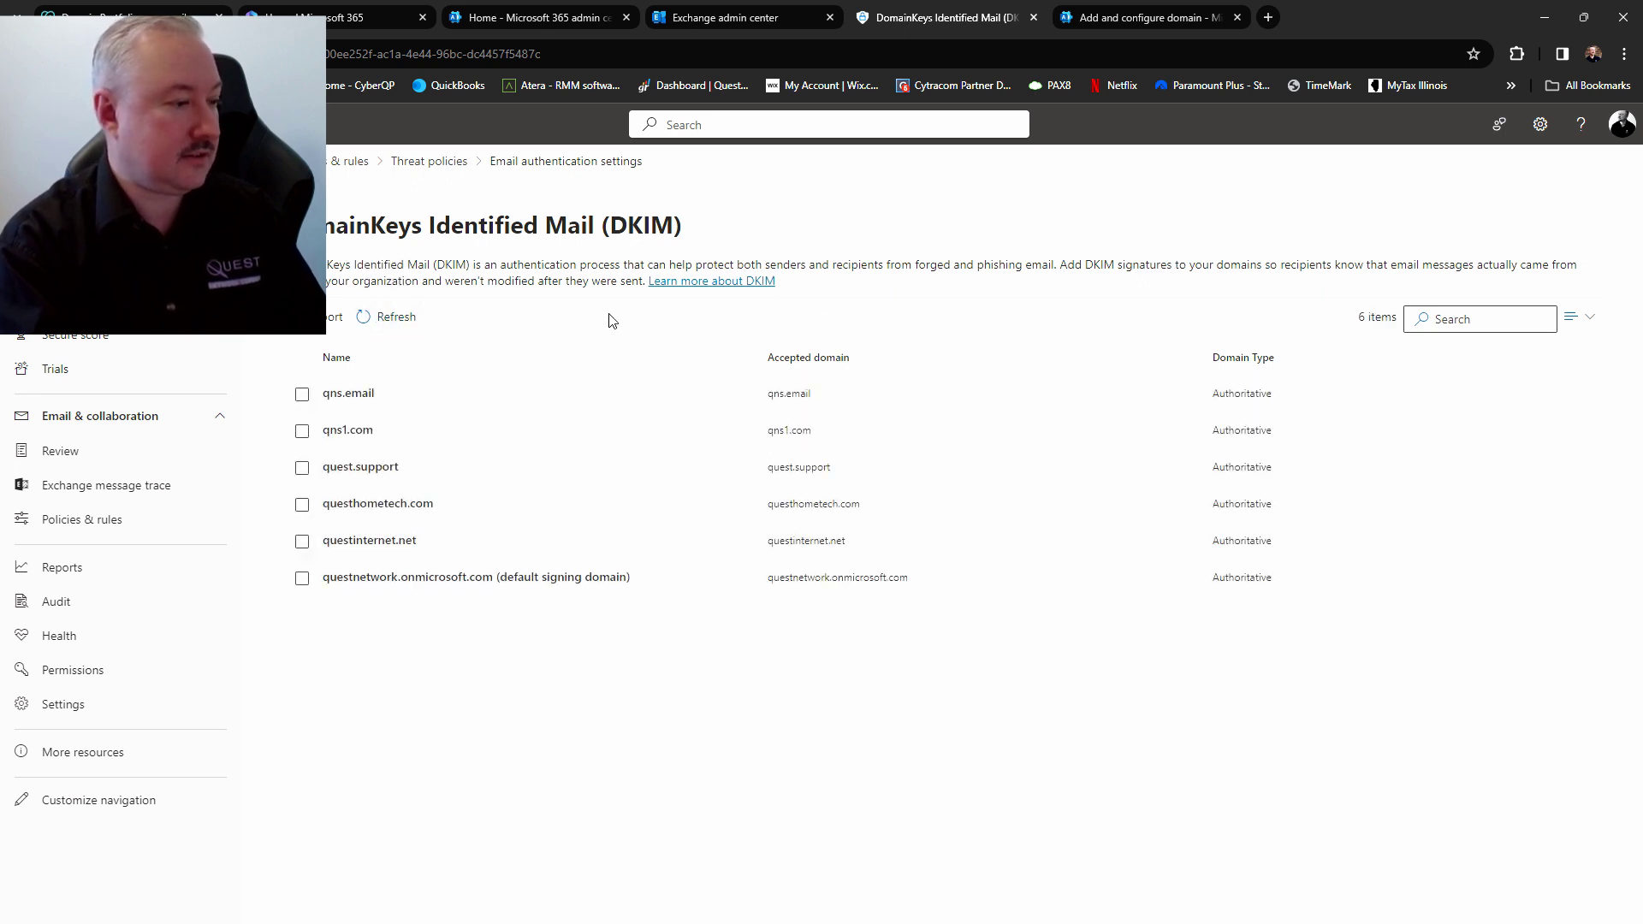
pyautogui.click(334, 399)
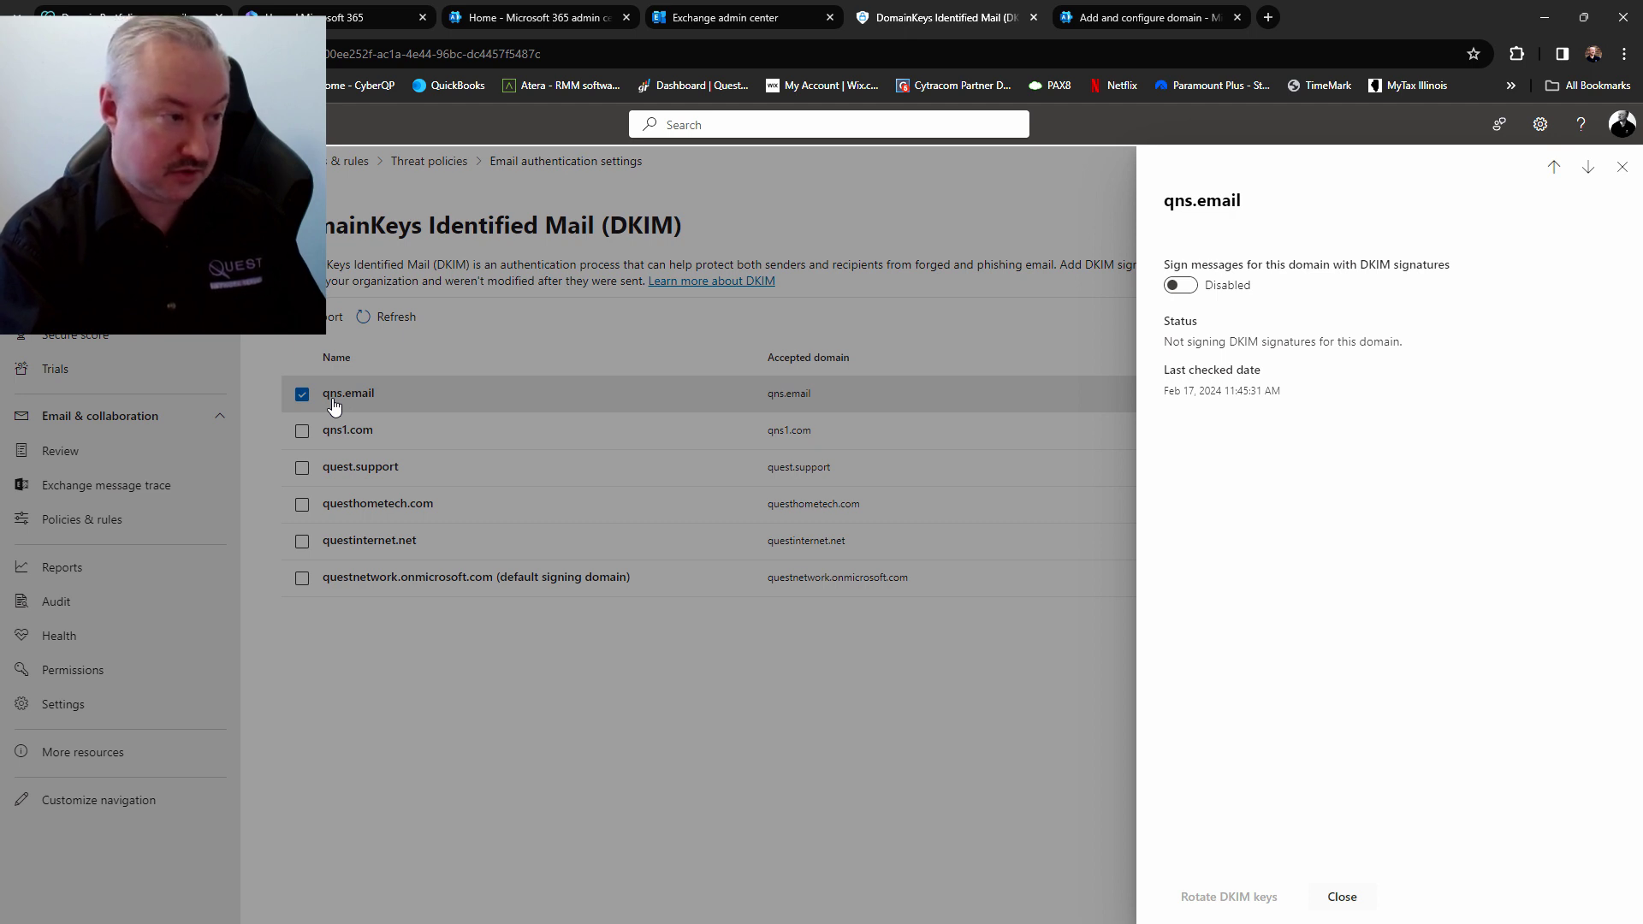
pyautogui.click(1179, 288)
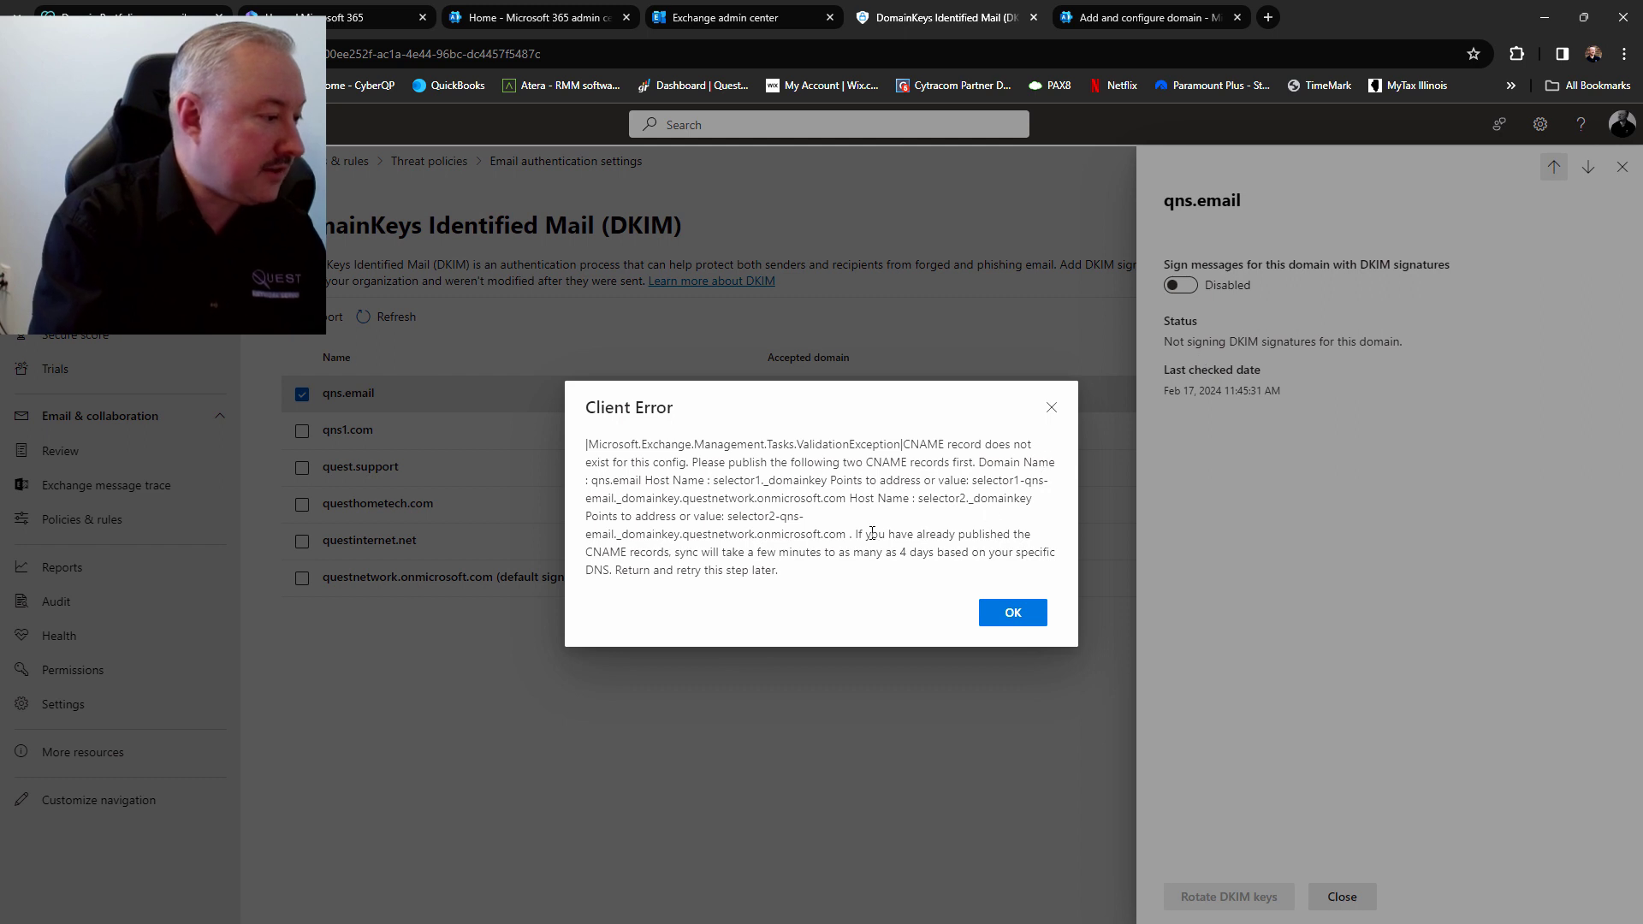
# Read the Client Error note about DNS sync delays before dismissing it
pyautogui.moveTo(853, 535); pyautogui.dragTo(939, 573)
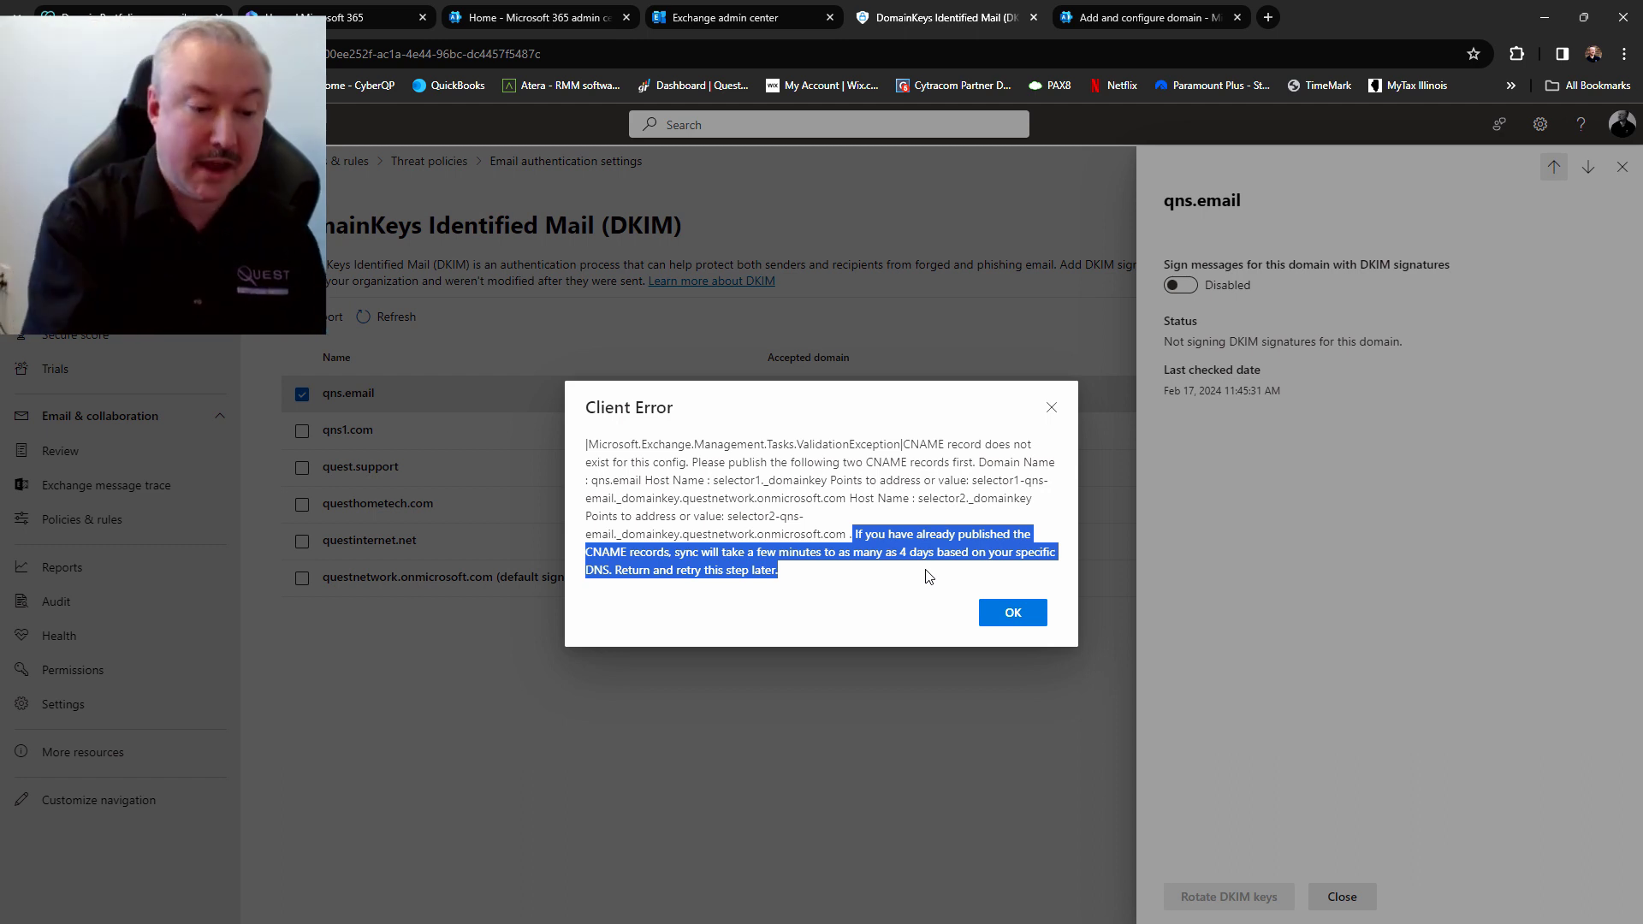
pyautogui.hotkey('alt', 'Tab')
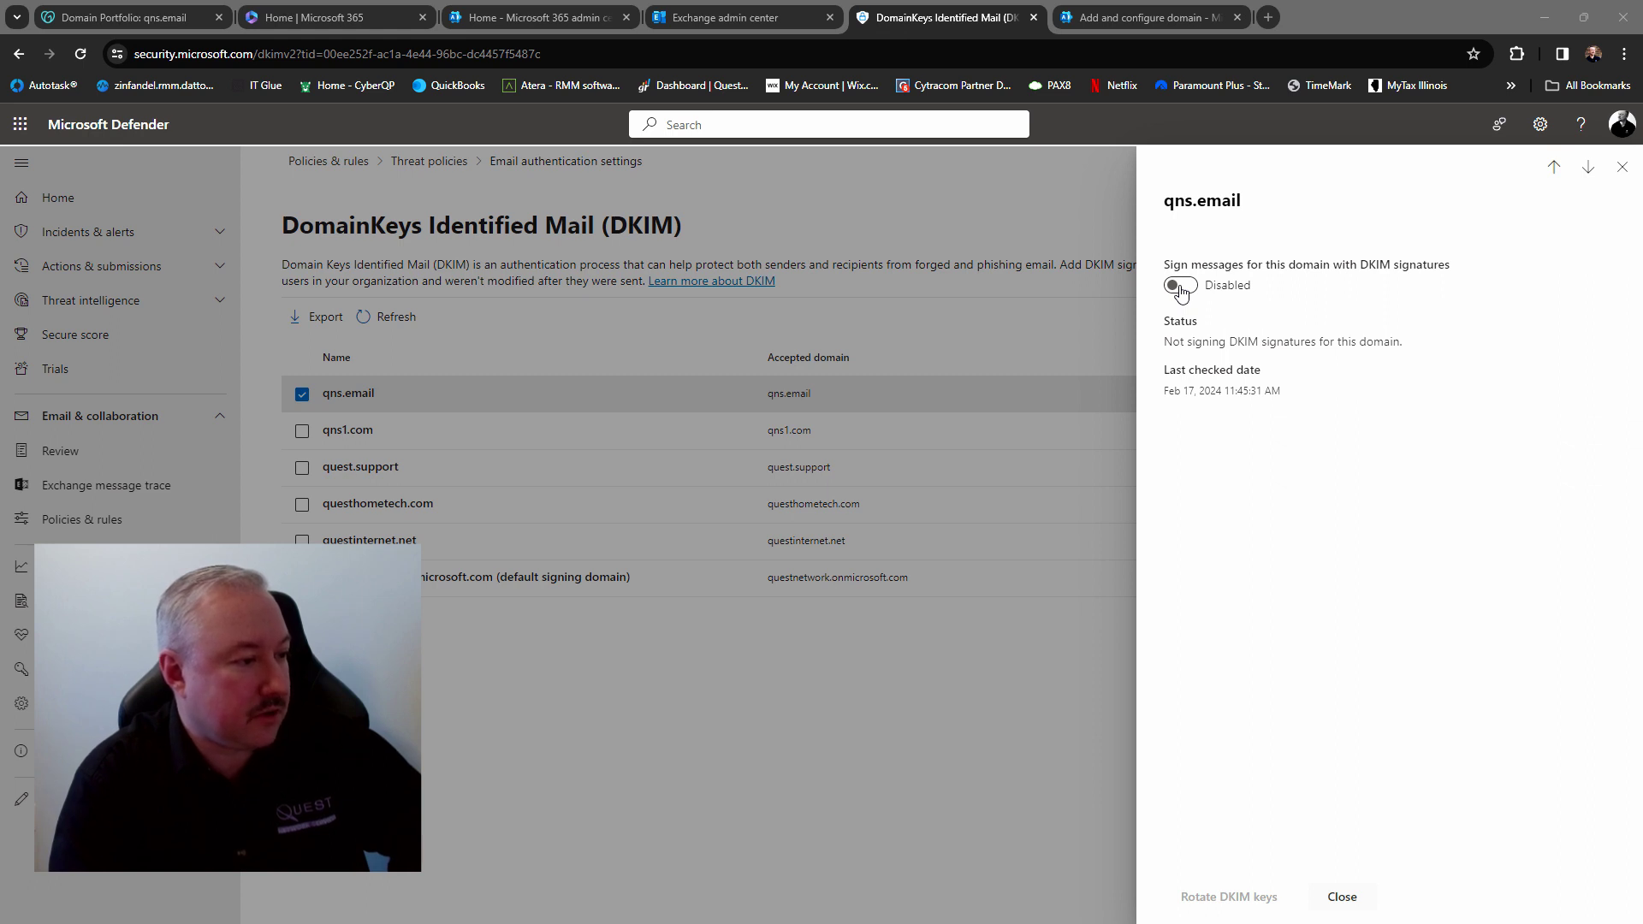
# Turn on DKIM signing for qns.email, acknowledge the sync notice, and close the details panel
pyautogui.click(1180, 287)
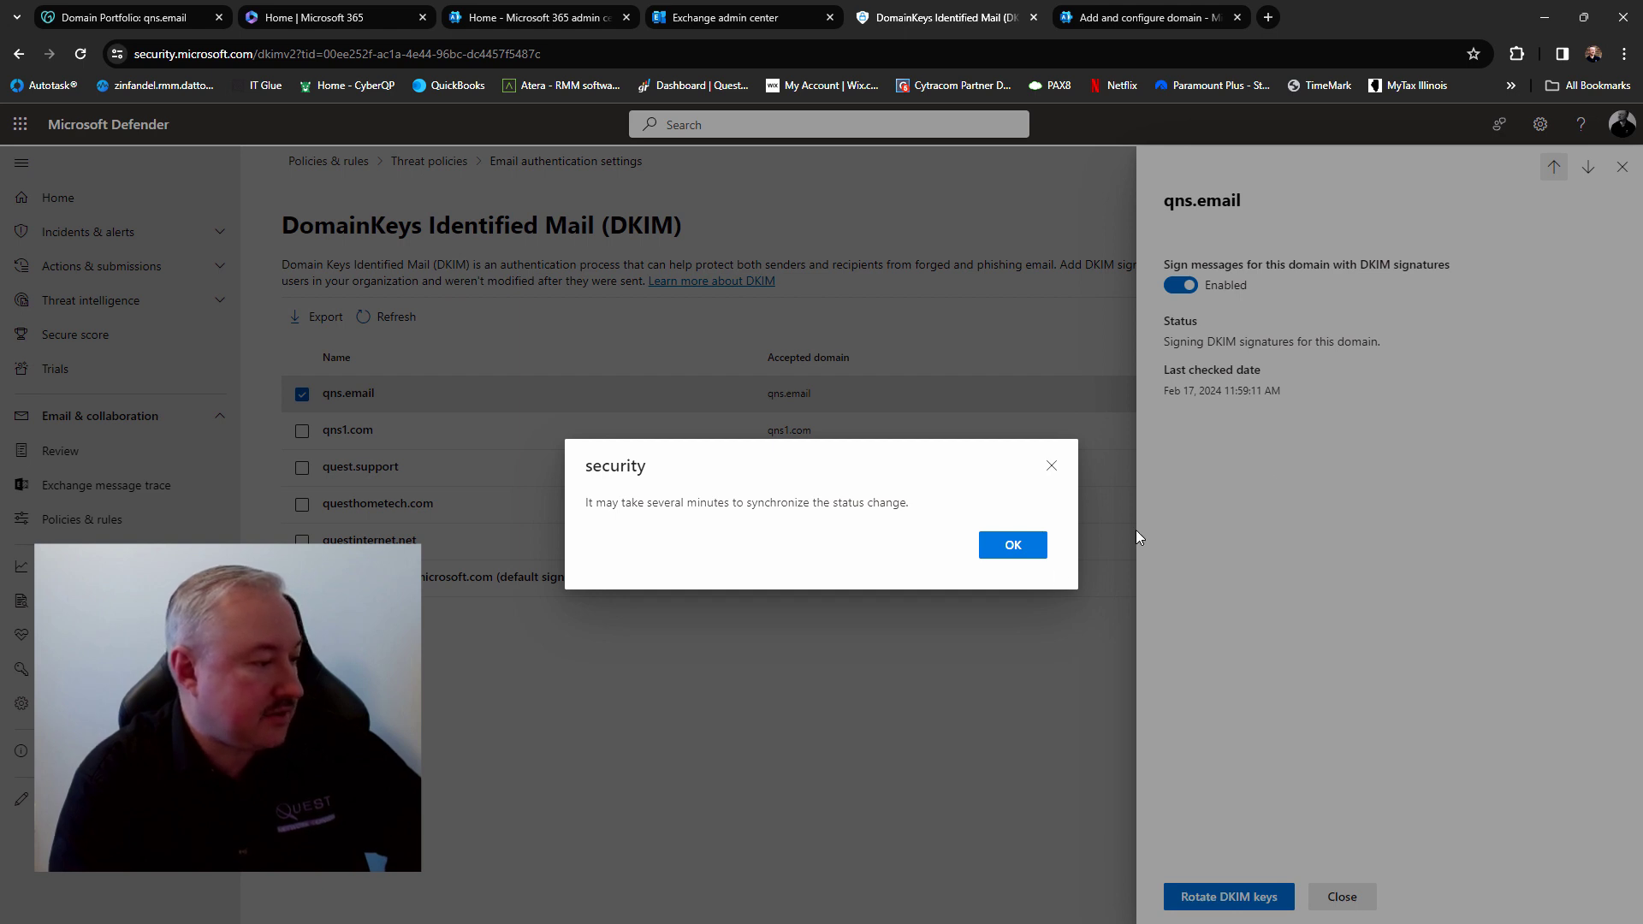
pyautogui.click(1010, 545)
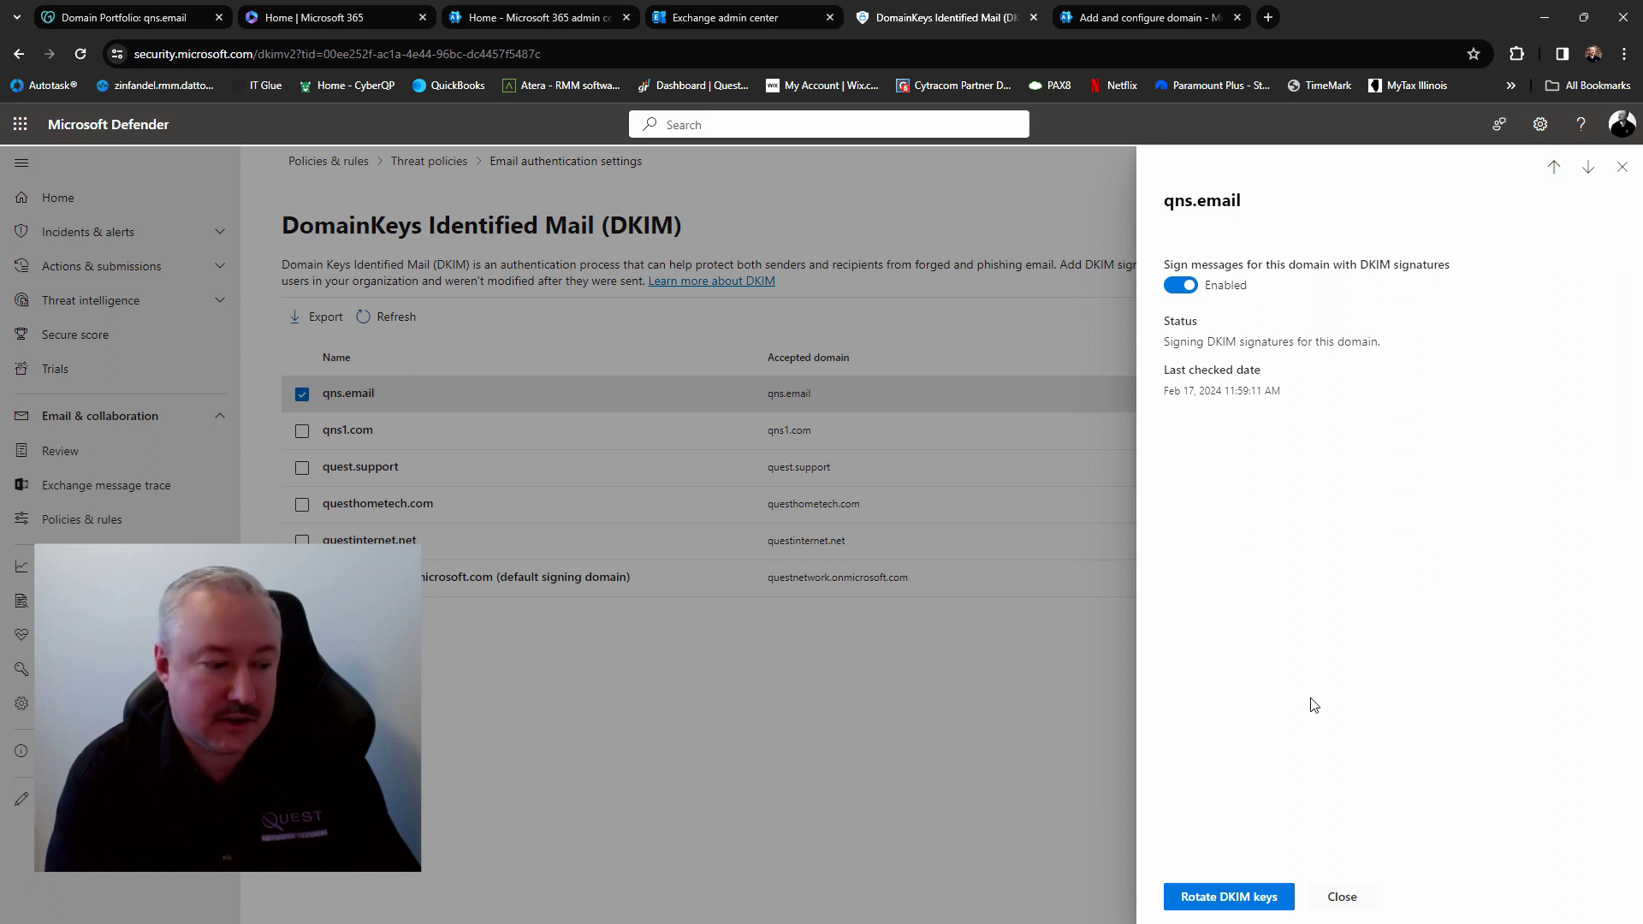
pyautogui.click(1342, 896)
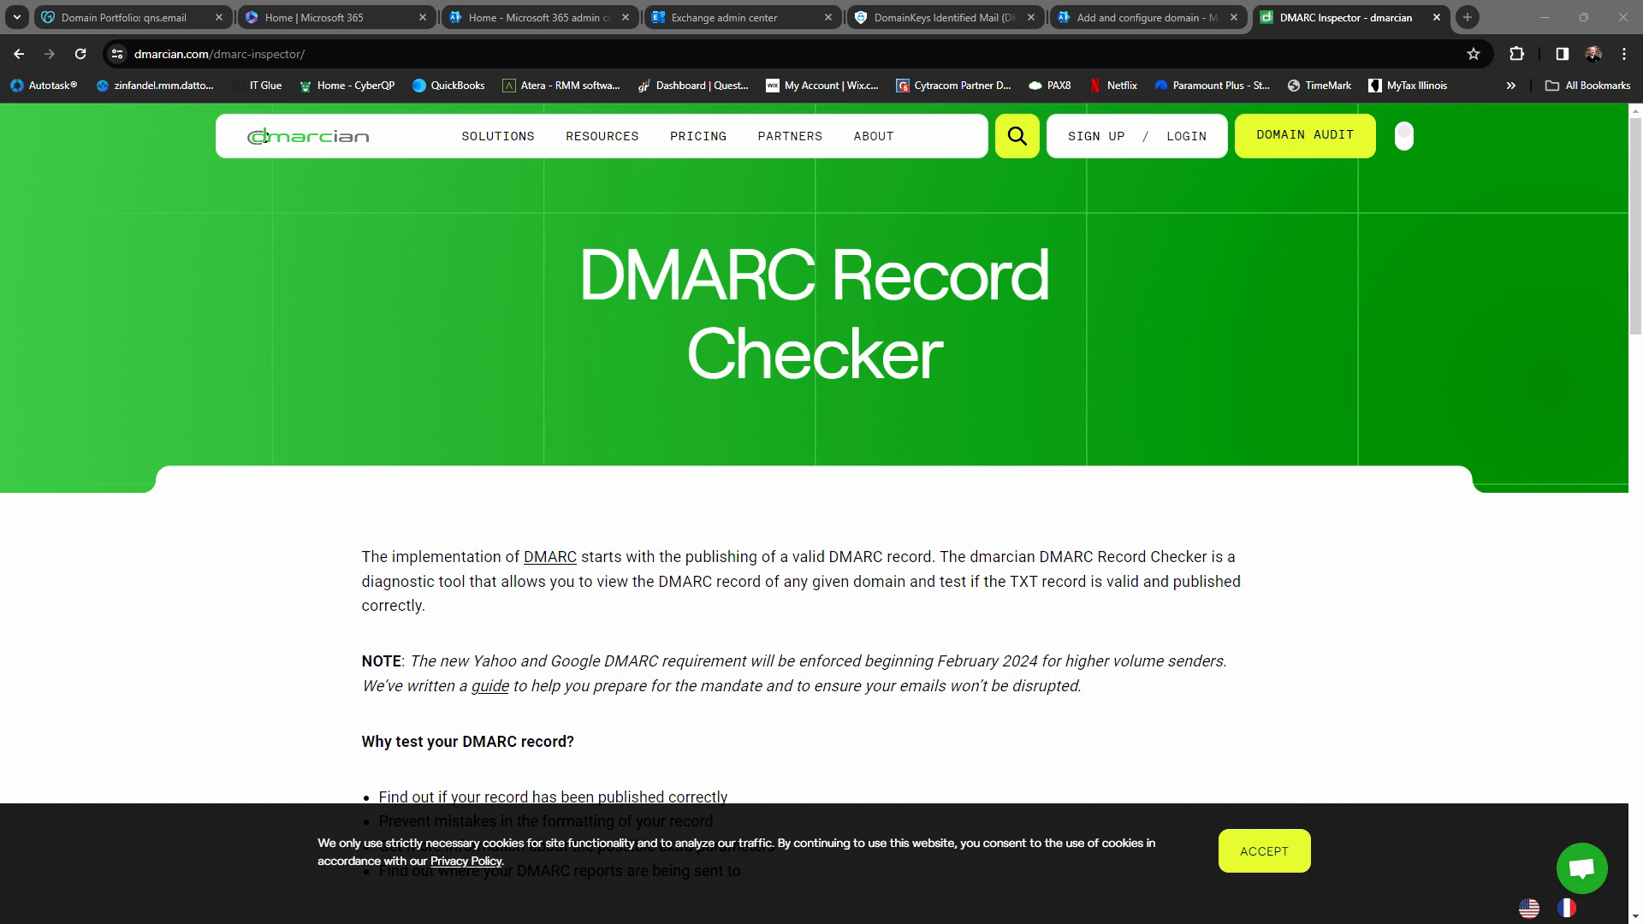
# Inspect qns.email in dmarcian's DMARC checker
pyautogui.scroll(-6, 1396, 399)
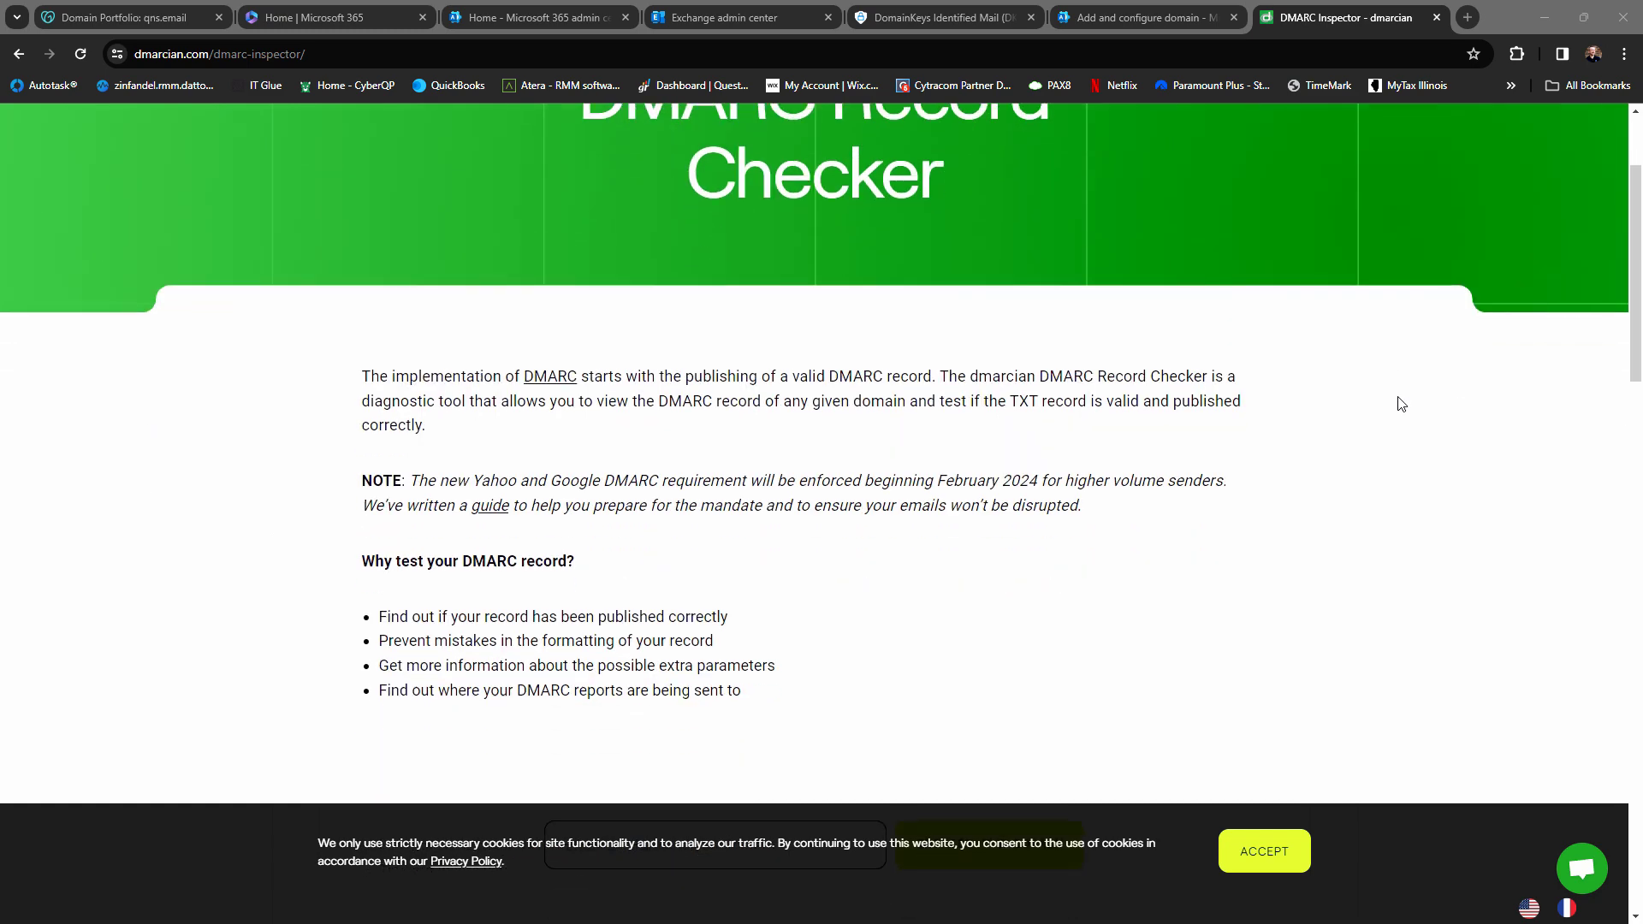
pyautogui.click(716, 518)
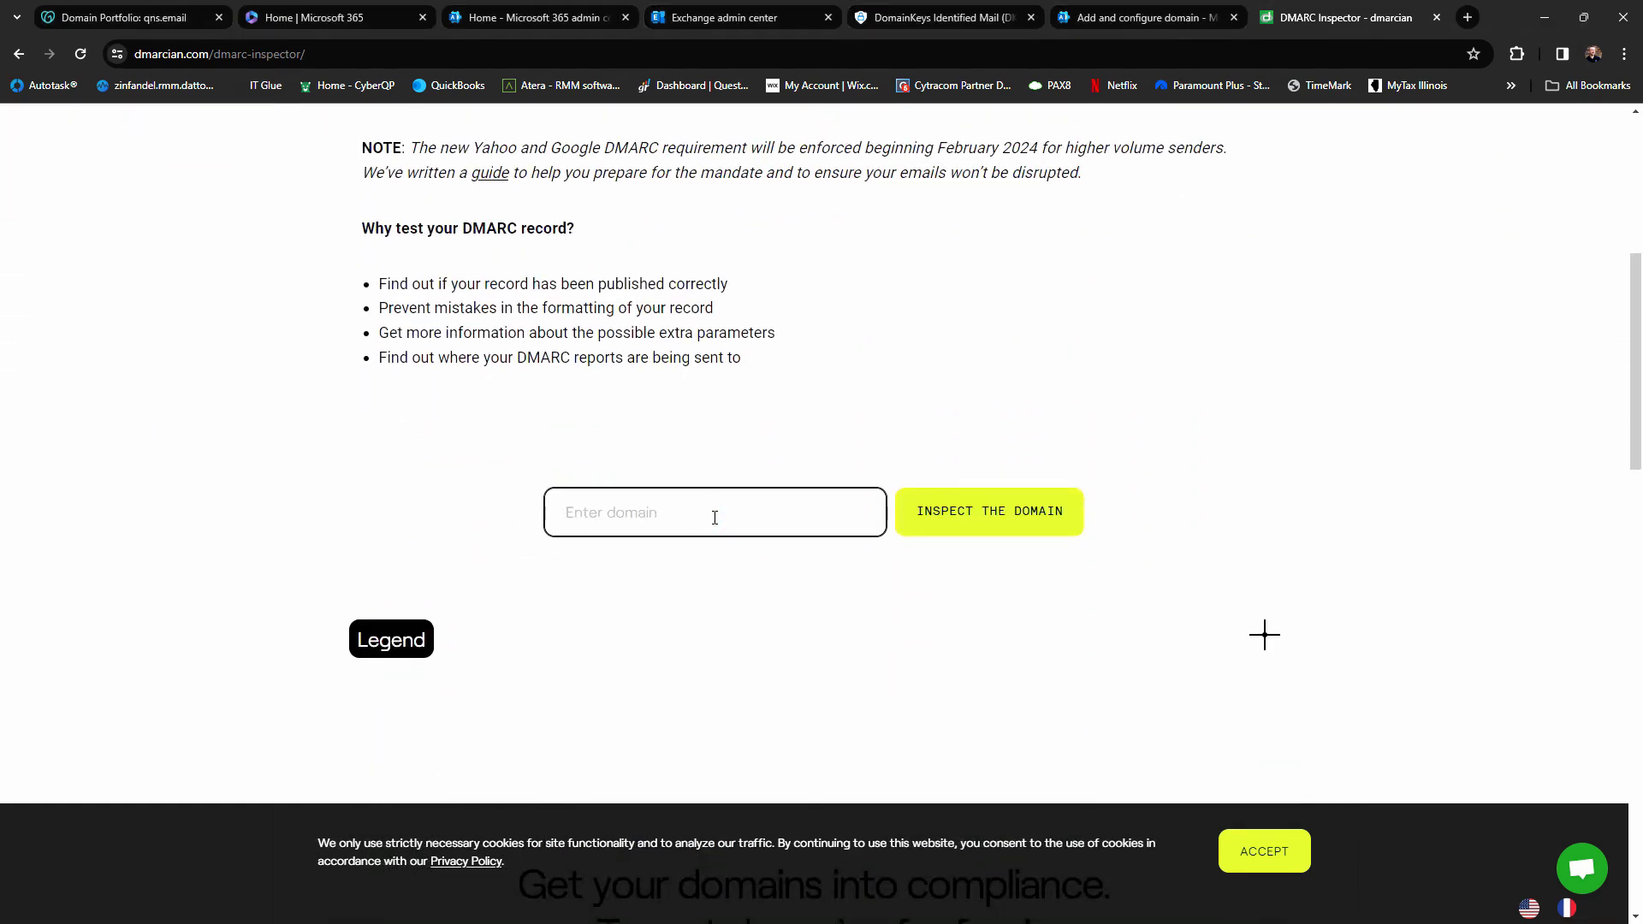
pyautogui.write('qns.email')
pyautogui.click(979, 519)
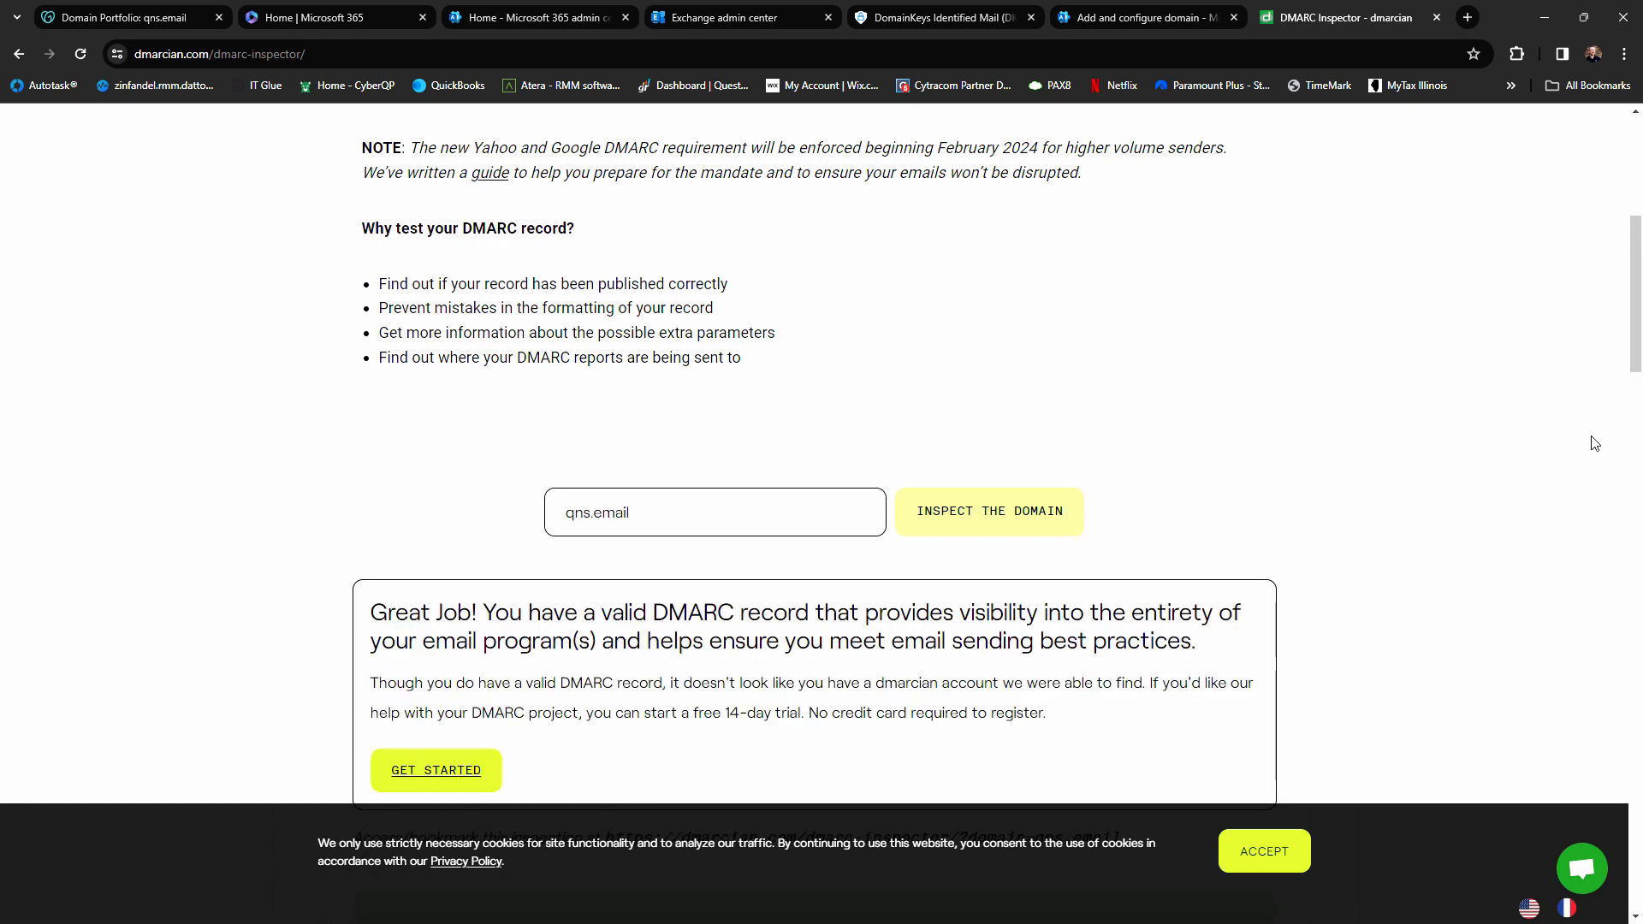
# Review the qns.email tag table: v=DMARC1, p=reject, and the rua reporting address
pyautogui.scroll(-1, 1550, 489)
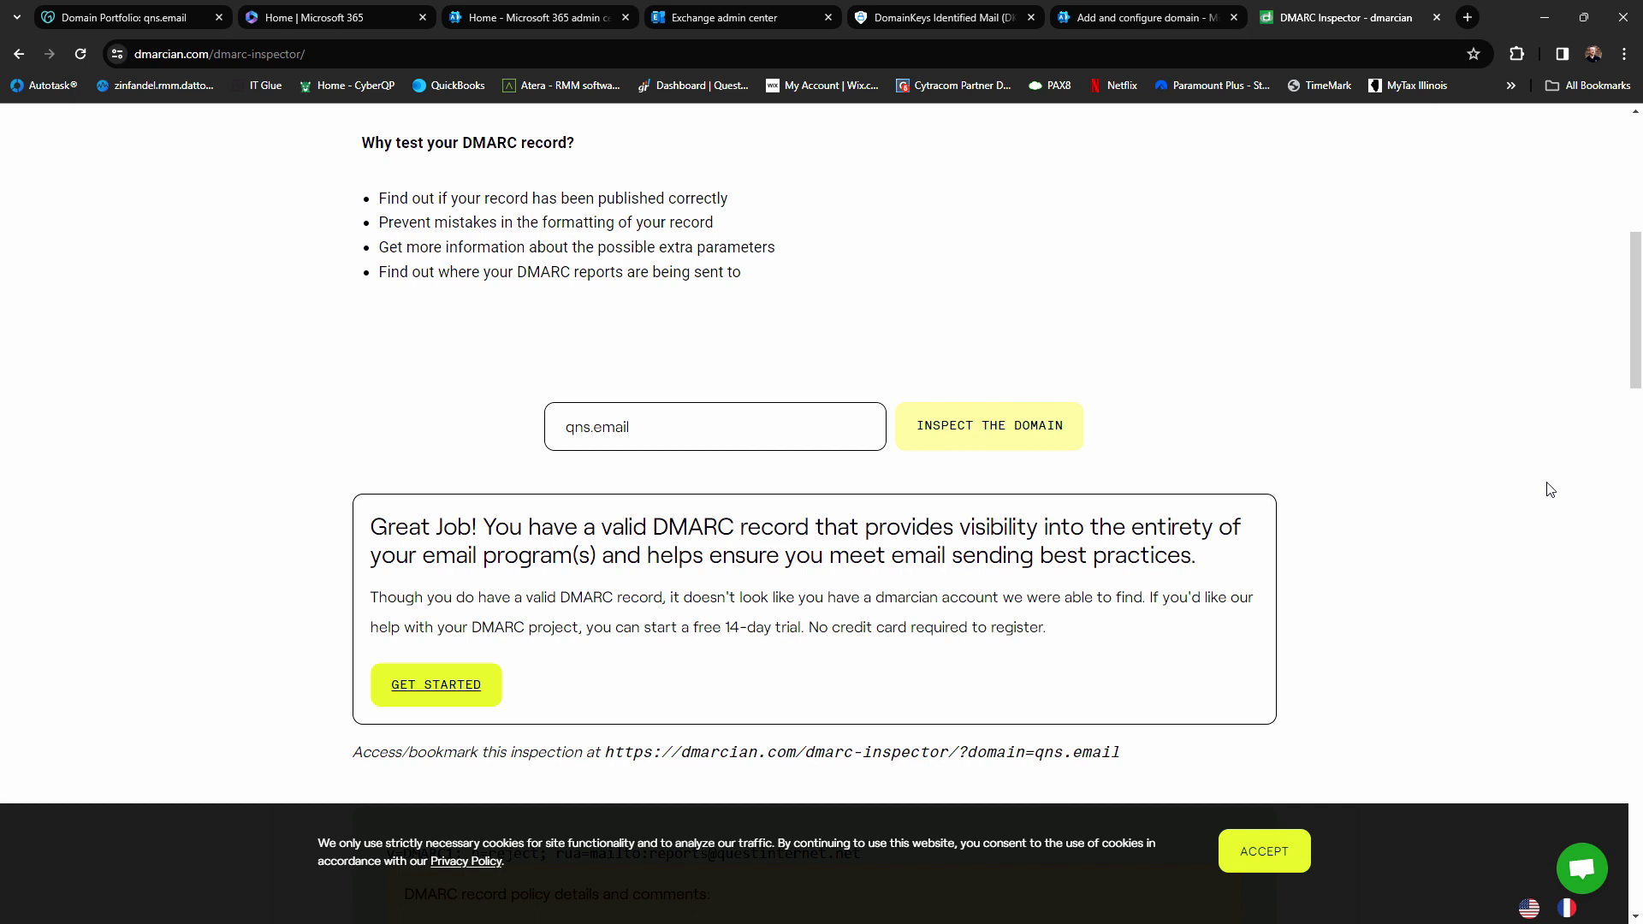
pyautogui.scroll(-5, 1550, 489)
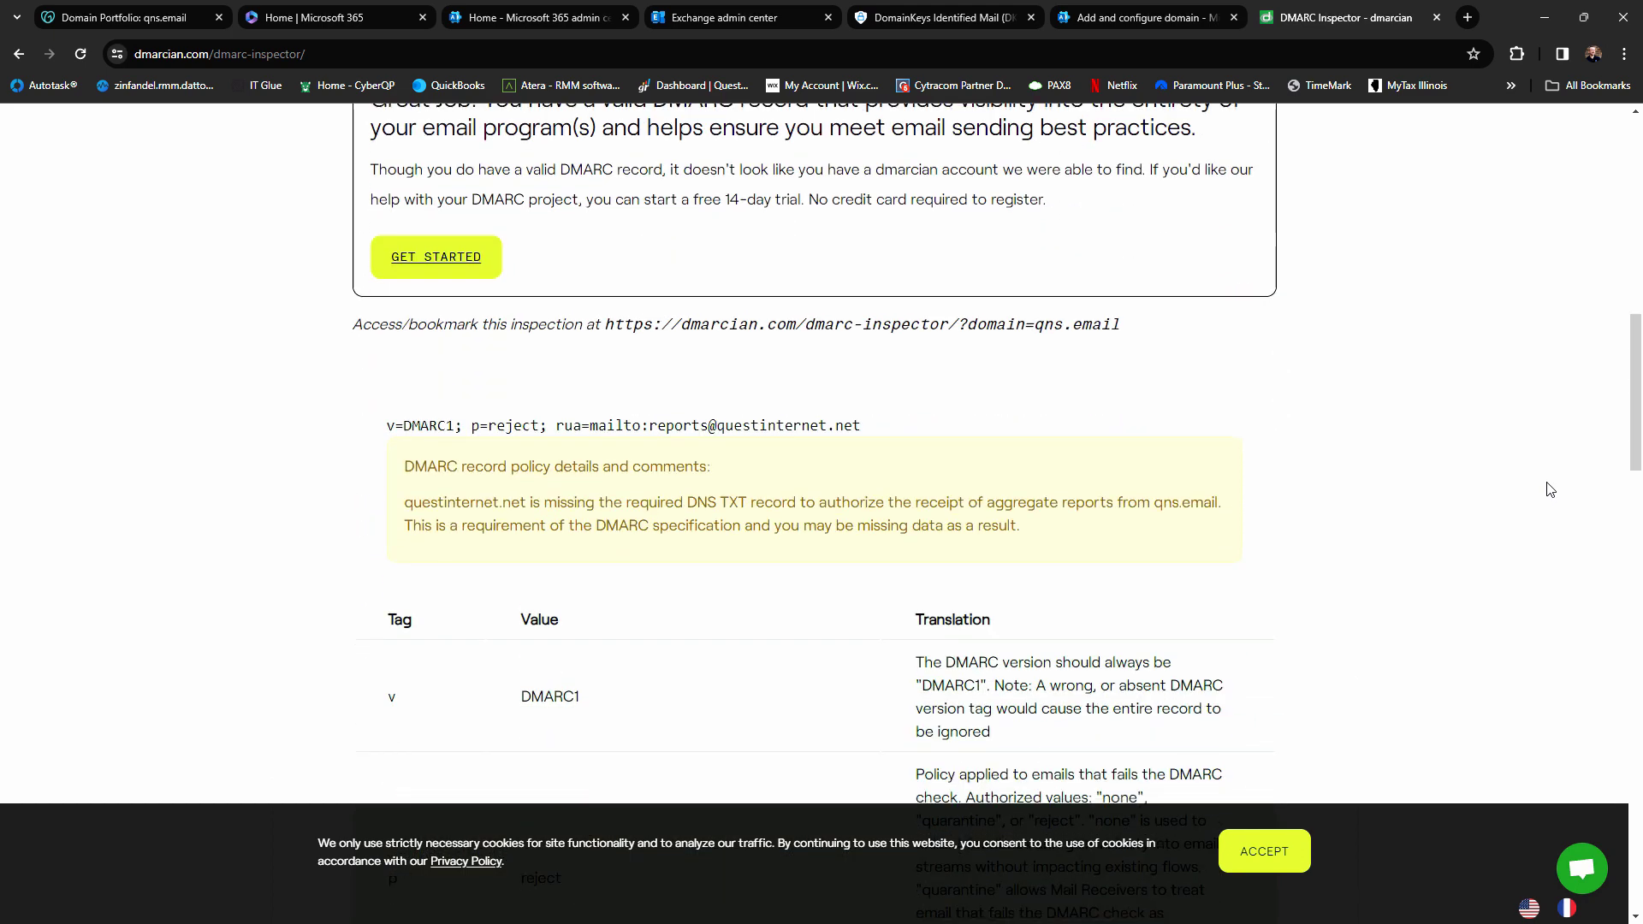
pyautogui.scroll(-2, 1550, 490)
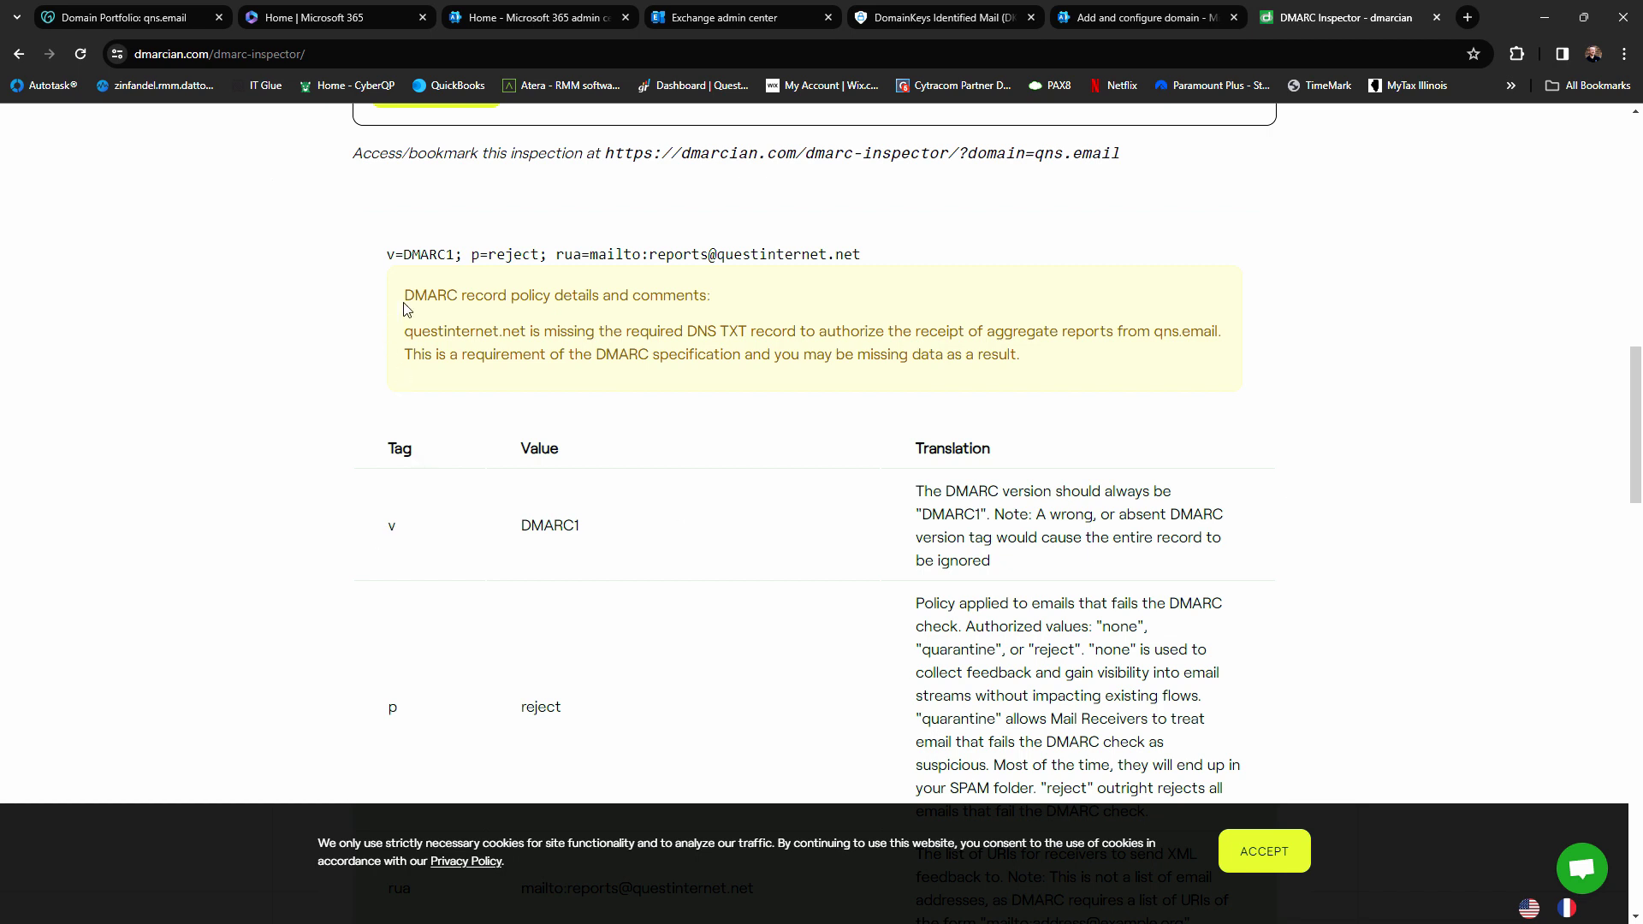
pyautogui.doubleClick(522, 529)
pyautogui.scroll(-2, 1093, 506)
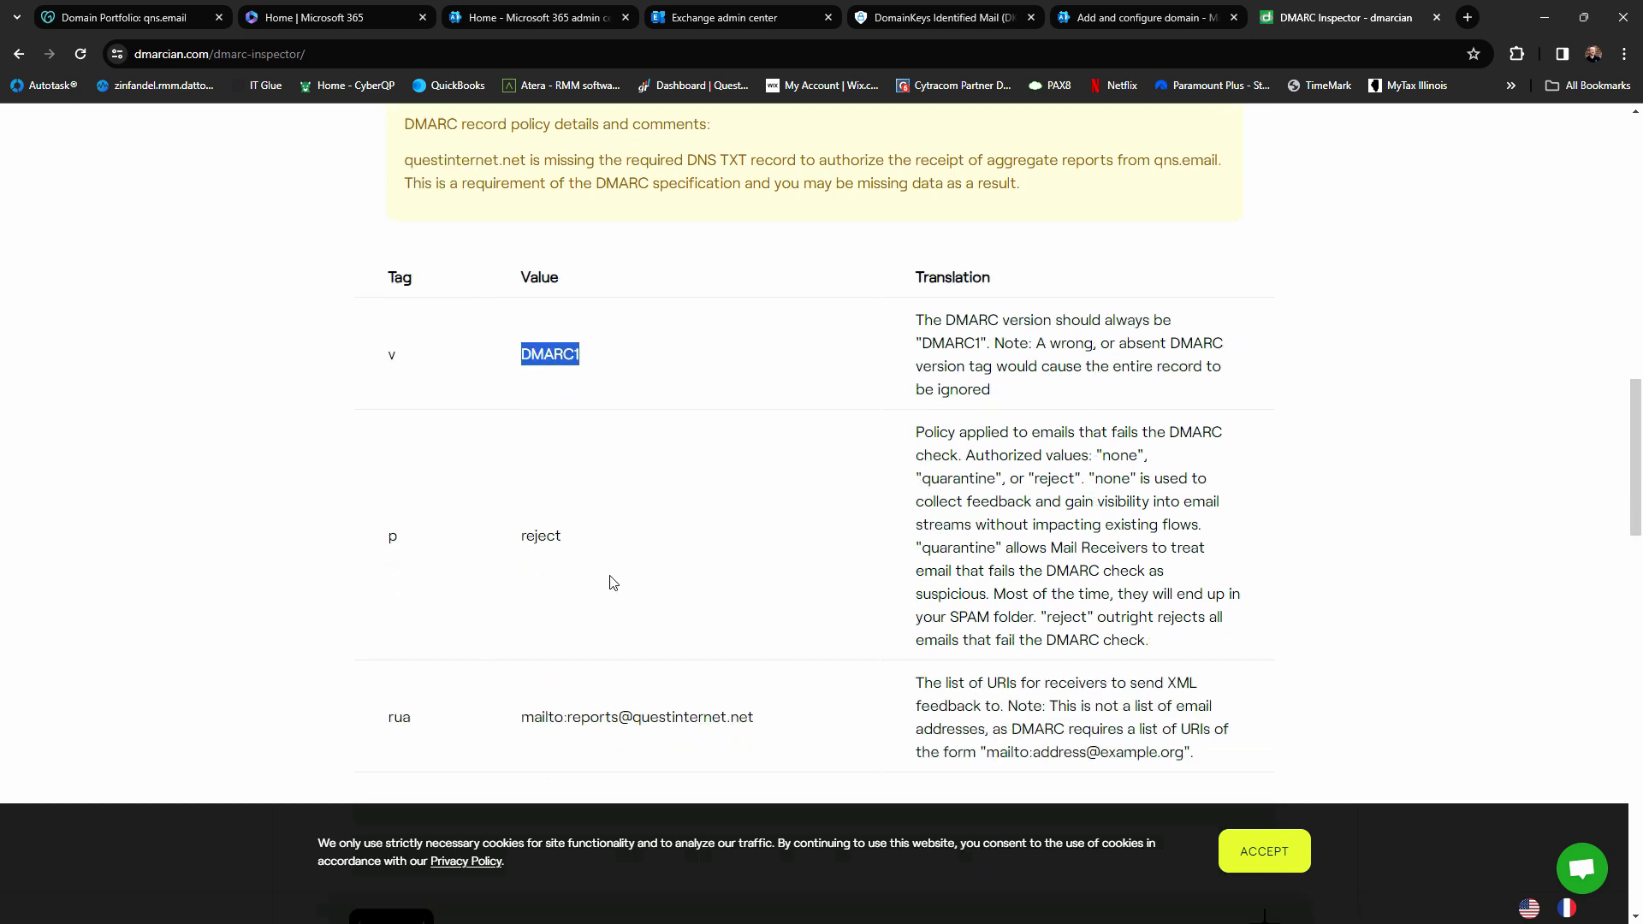
pyautogui.scroll(1, 601, 574)
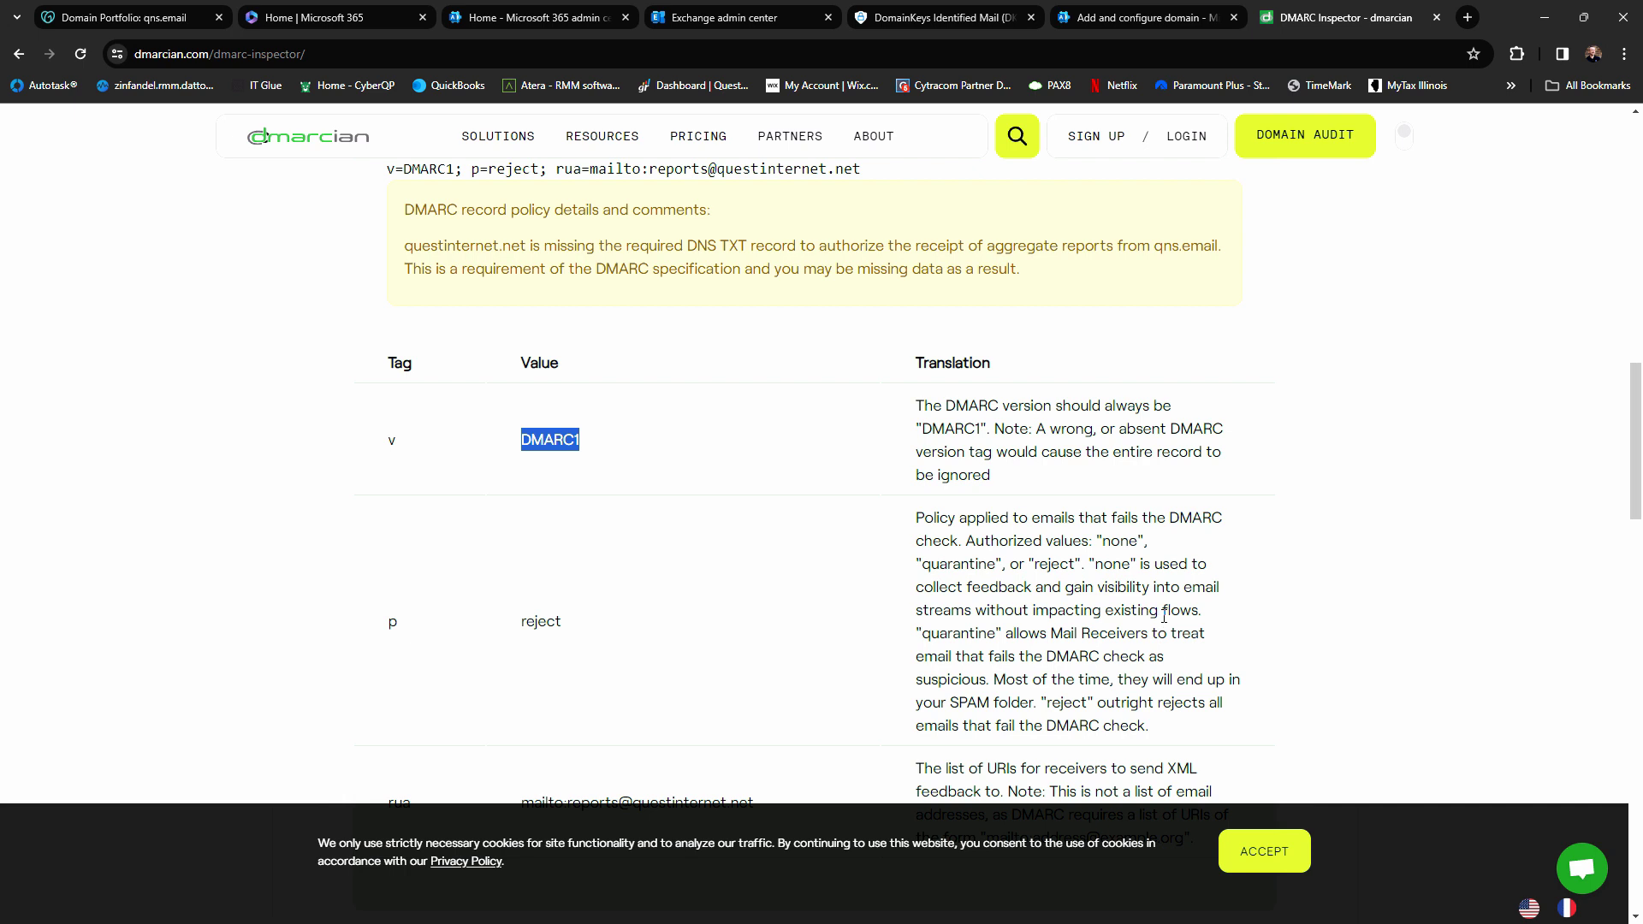
pyautogui.scroll(-2, 1164, 616)
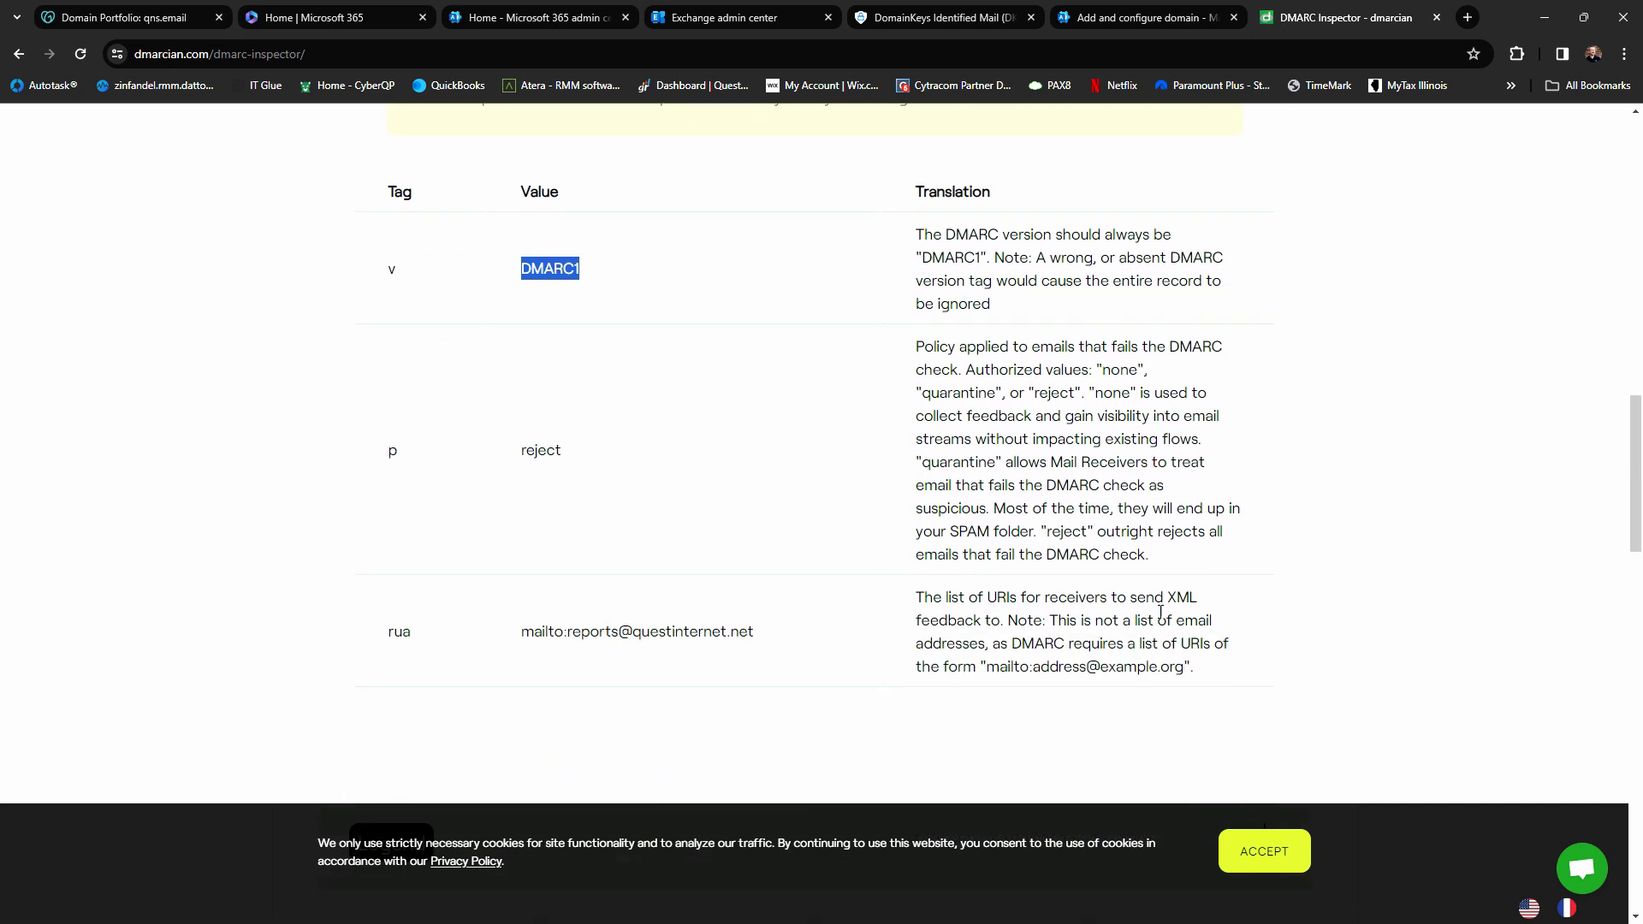